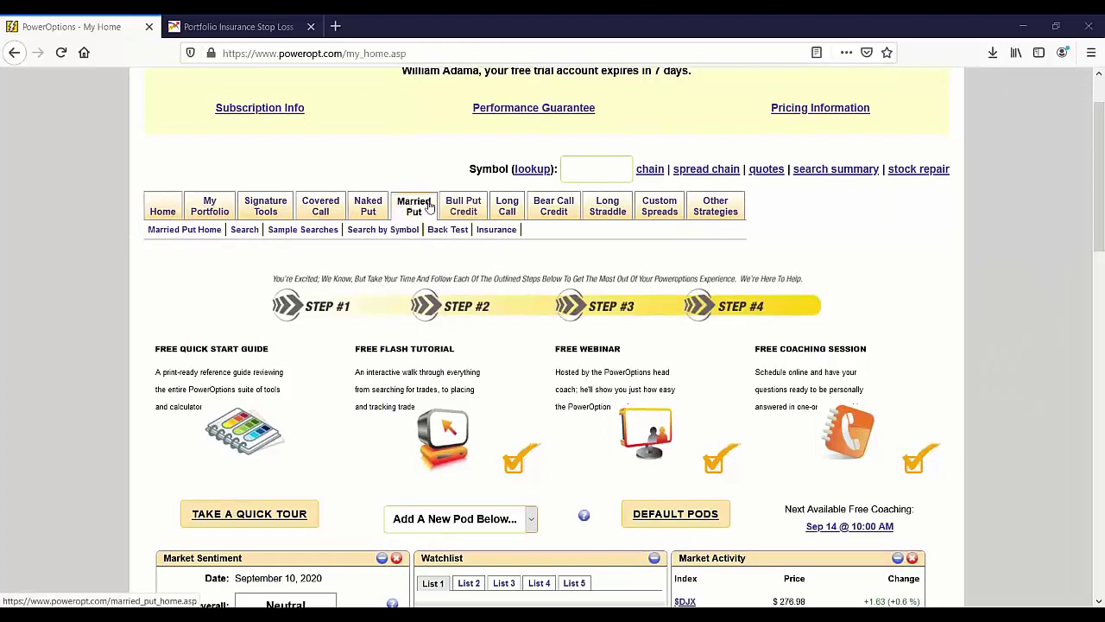
# Step: Open the married put Position Insurance Tool and enter stock symbol IWM with a cost basis of 149 per share
pyautogui.click(509, 231)
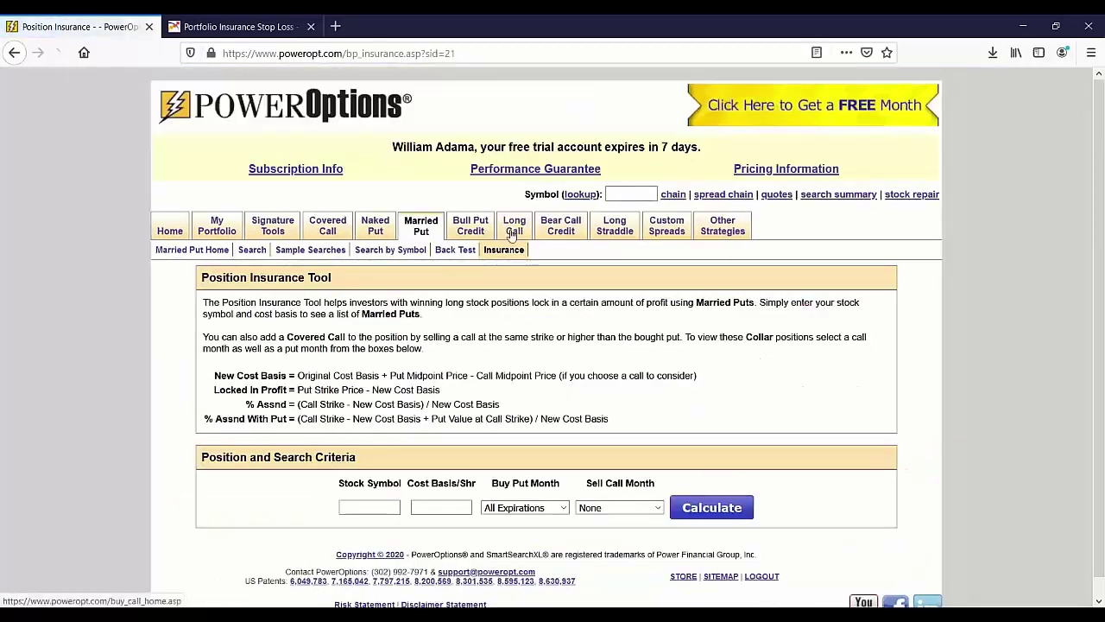
pyautogui.scroll(-1, 512, 235)
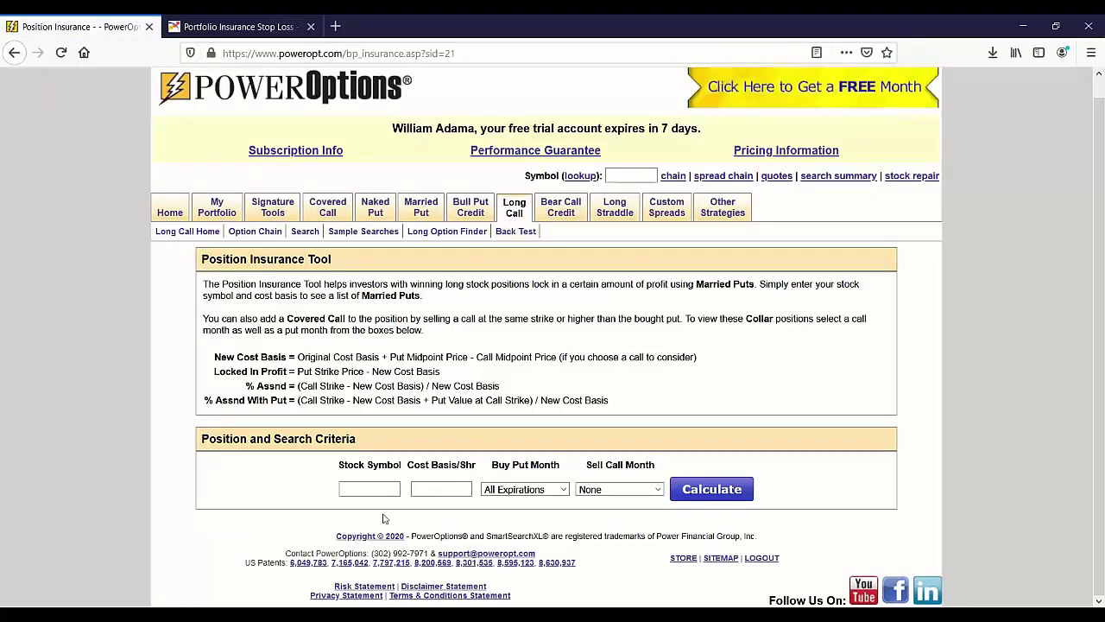
pyautogui.write('IWM')
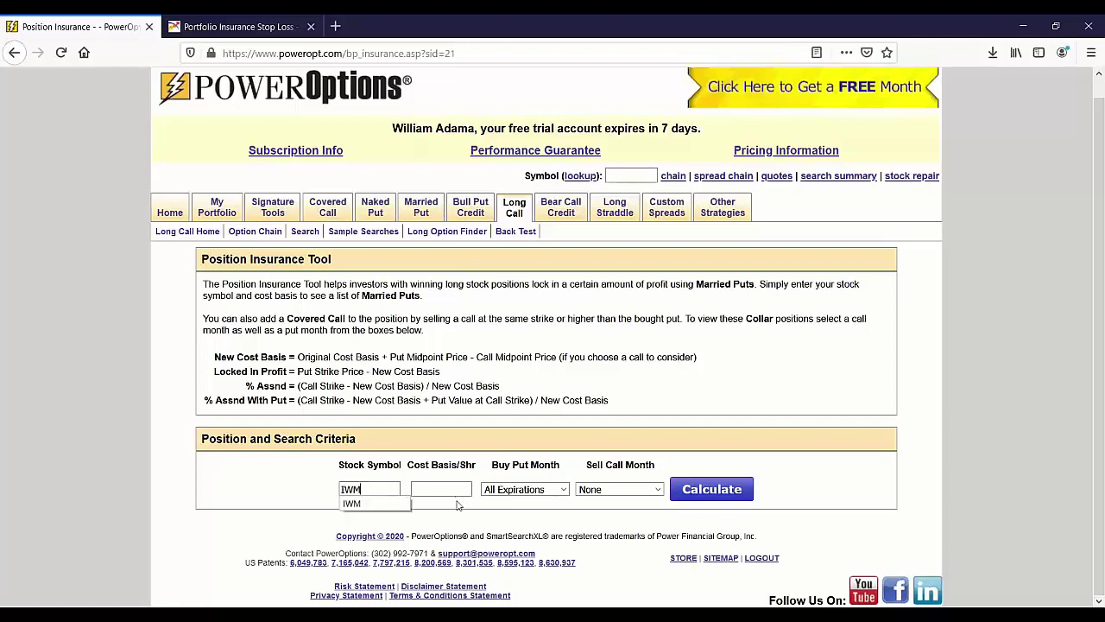
pyautogui.click(458, 488)
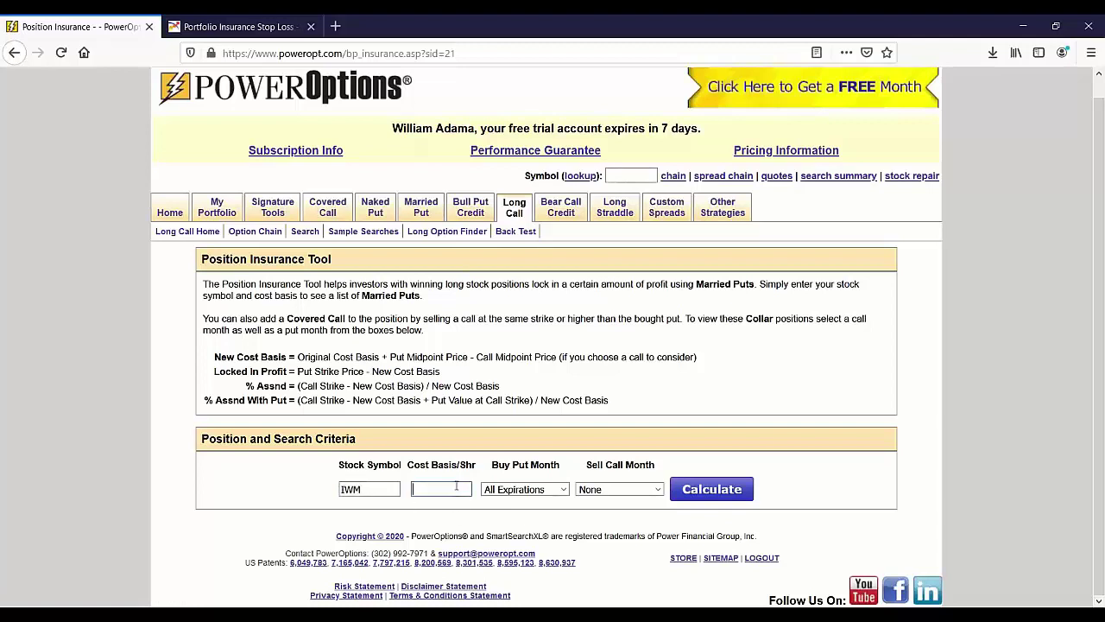
pyautogui.write('149')
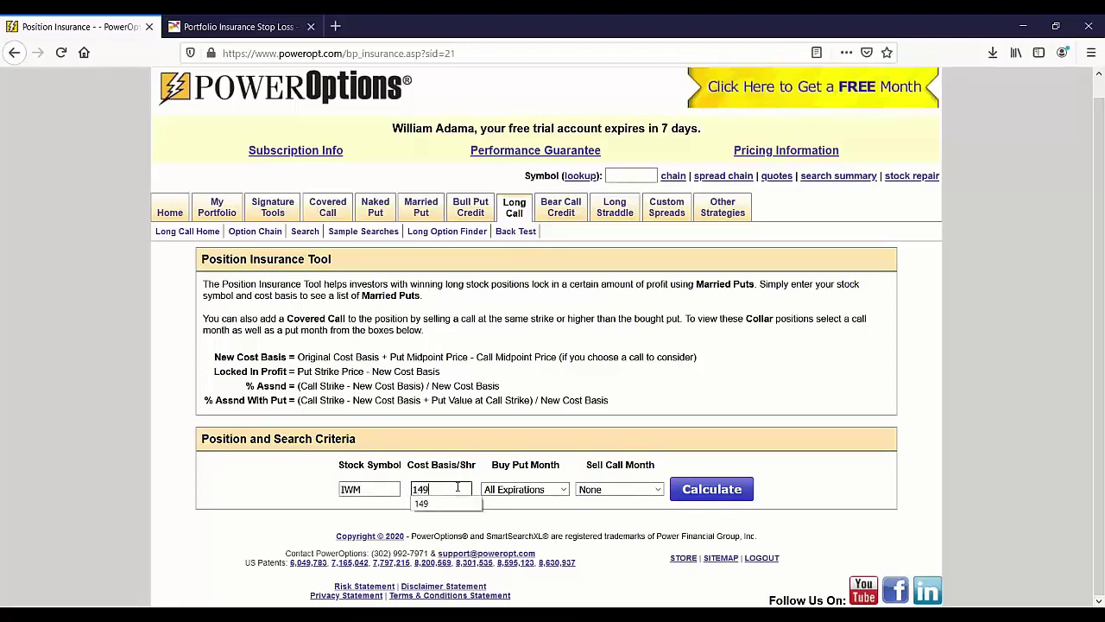
# Step: Set the put purchase month to May 2021 and calculate the list of insurance puts
pyautogui.moveTo(494, 464); pyautogui.dragTo(666, 458)
pyautogui.click(666, 458)
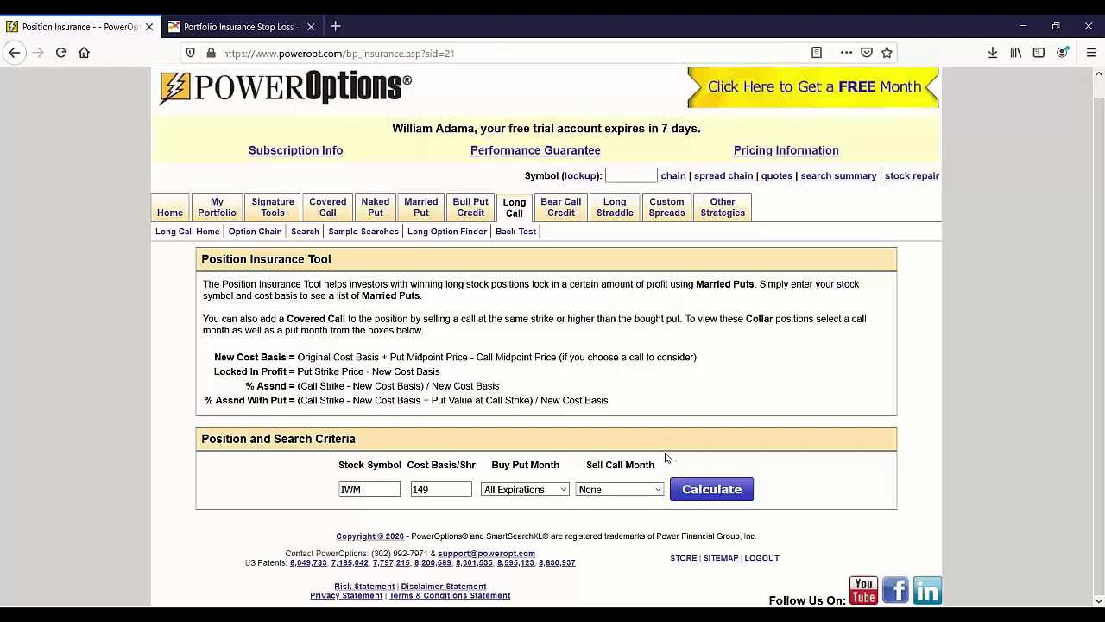
pyautogui.click(484, 489)
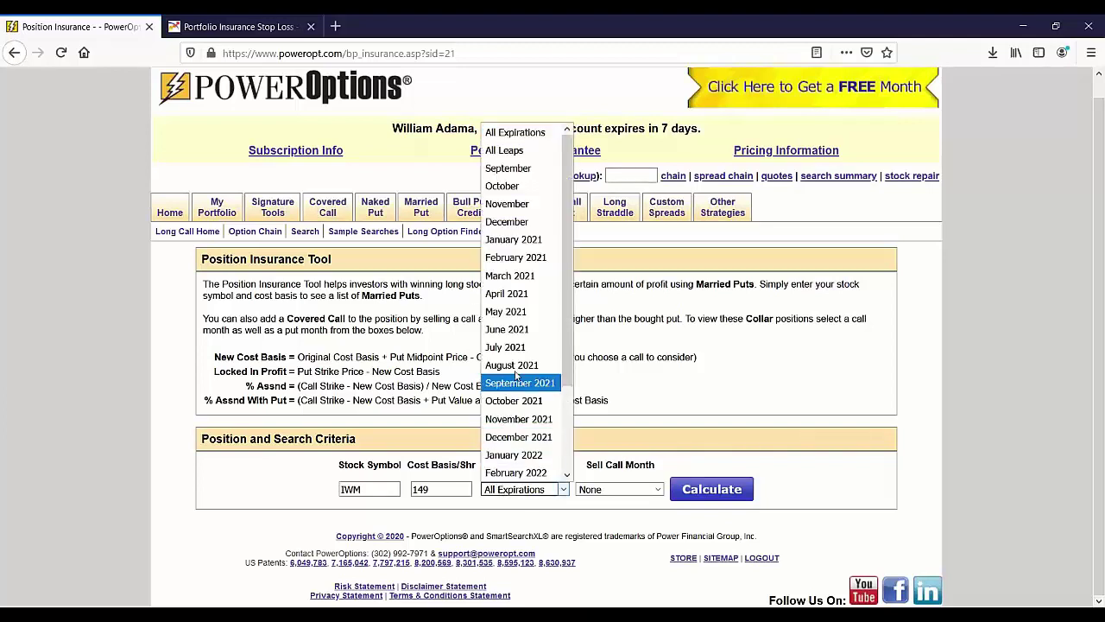
pyautogui.click(508, 312)
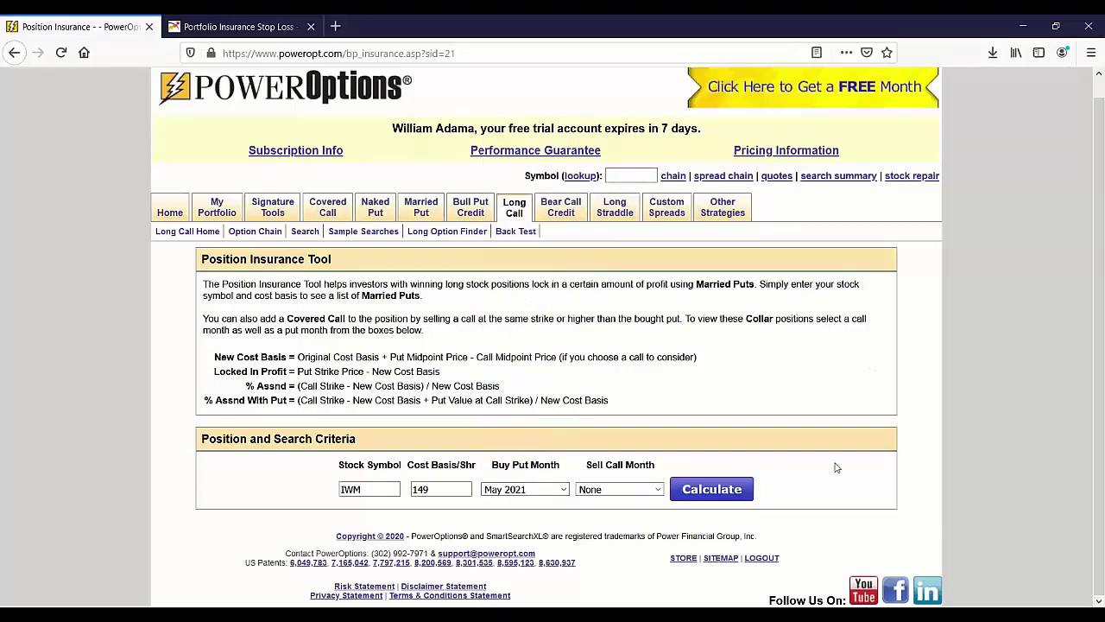
pyautogui.click(715, 490)
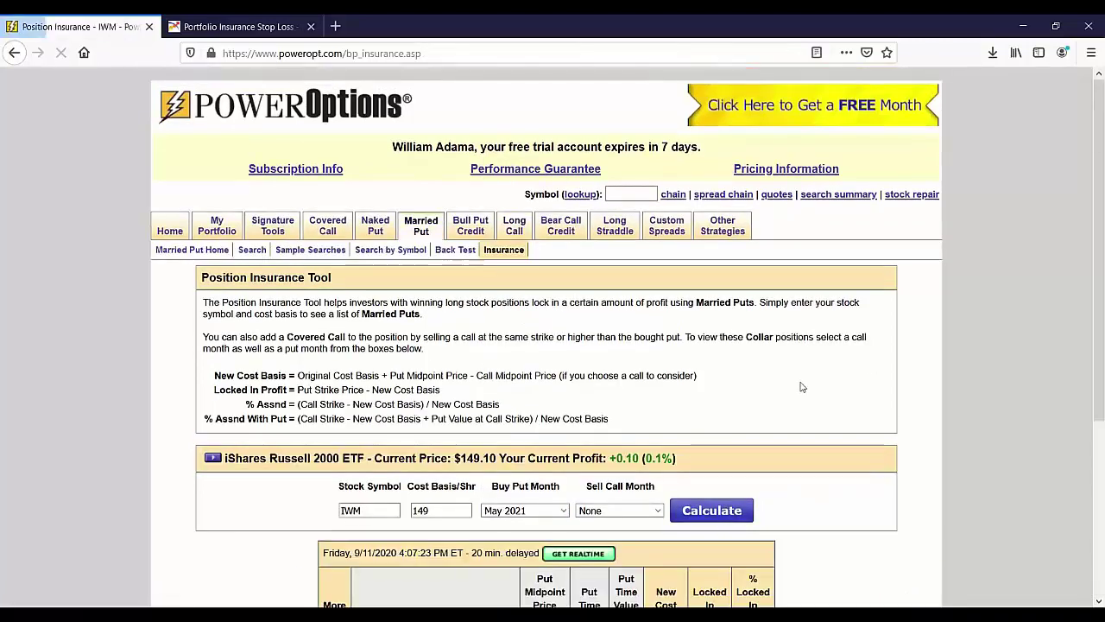
pyautogui.scroll(-5, 801, 387)
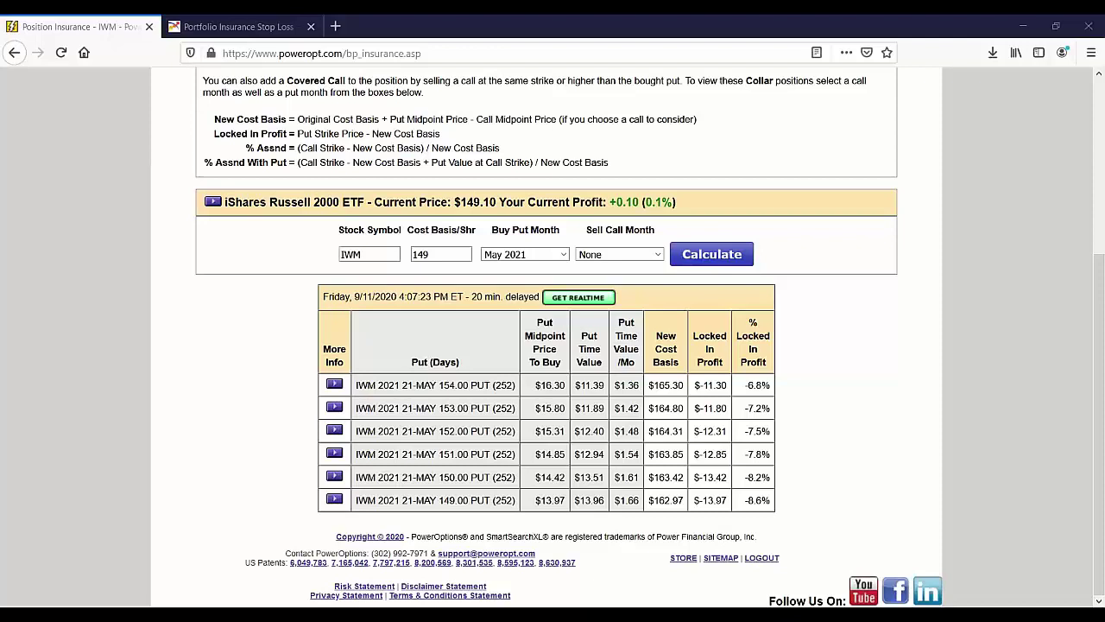
# Step: Examine the % Locked In Profit column of the listed puts alongside the current stock price
pyautogui.moveTo(791, 302)
pyautogui.mouseDown()
pyautogui.moveTo(765, 301)
pyautogui.moveTo(743, 329)
pyautogui.moveTo(730, 490)
pyautogui.moveTo(753, 519)
pyautogui.moveTo(799, 501)
pyautogui.moveTo(802, 339)
pyautogui.moveTo(788, 298)
pyautogui.mouseUp()
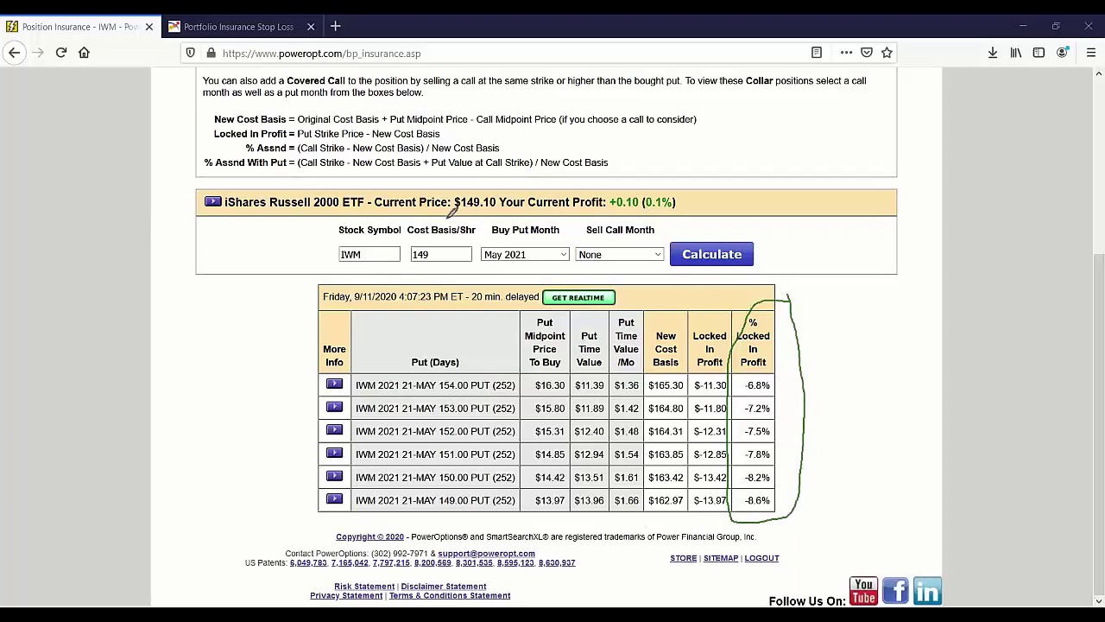
pyautogui.moveTo(447, 214); pyautogui.dragTo(511, 217)
pyautogui.click(609, 190)
pyautogui.moveTo(738, 383)
pyautogui.mouseDown()
pyautogui.moveTo(782, 381)
pyautogui.moveTo(760, 374)
pyautogui.moveTo(748, 395)
pyautogui.moveTo(782, 409)
pyautogui.moveTo(752, 419)
pyautogui.mouseUp()
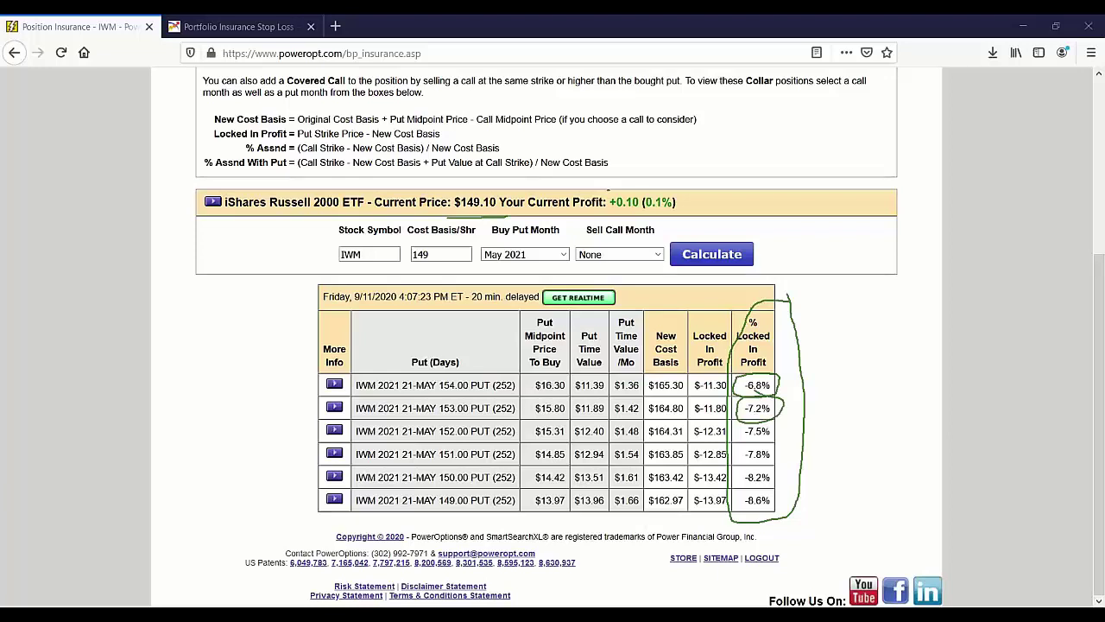
pyautogui.press('Escape')
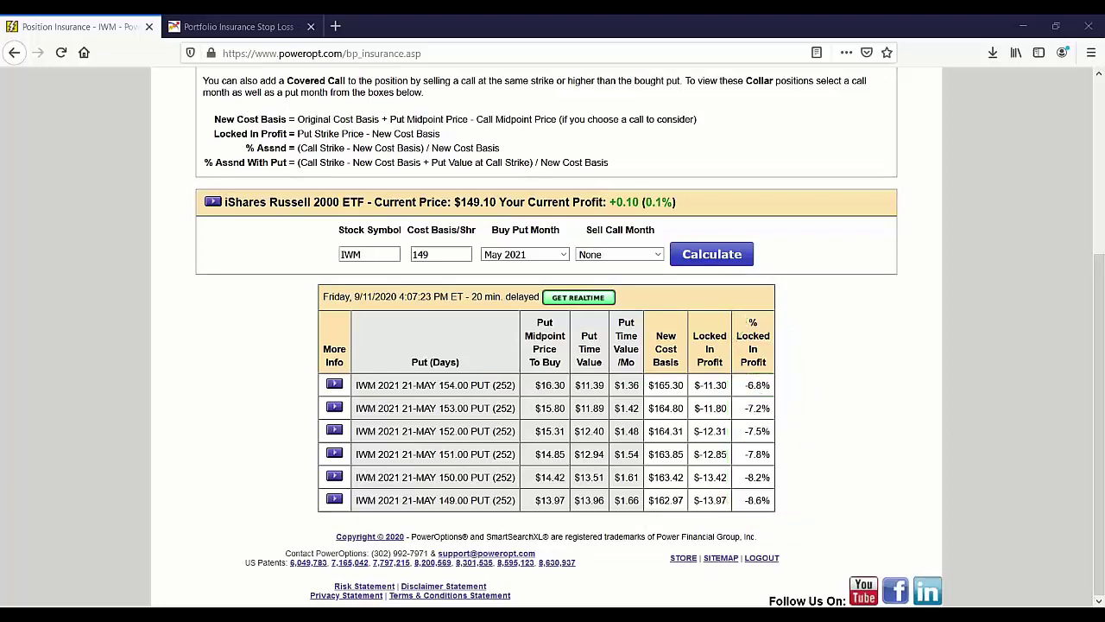
# Step: Compare the 154, 153 and 149 put strikes with the current stock price and the top and bottom locked-in profit percentages
pyautogui.moveTo(453, 208); pyautogui.dragTo(510, 200)
pyautogui.moveTo(439, 392)
pyautogui.mouseDown()
pyautogui.moveTo(468, 391)
pyautogui.moveTo(472, 418)
pyautogui.mouseUp()
pyautogui.moveTo(440, 509); pyautogui.dragTo(465, 508)
pyautogui.moveTo(776, 486)
pyautogui.mouseDown()
pyautogui.moveTo(736, 499)
pyautogui.moveTo(782, 505)
pyautogui.moveTo(775, 483)
pyautogui.mouseUp()
pyautogui.moveTo(777, 369)
pyautogui.mouseDown()
pyautogui.moveTo(735, 380)
pyautogui.moveTo(775, 390)
pyautogui.moveTo(773, 367)
pyautogui.mouseUp()
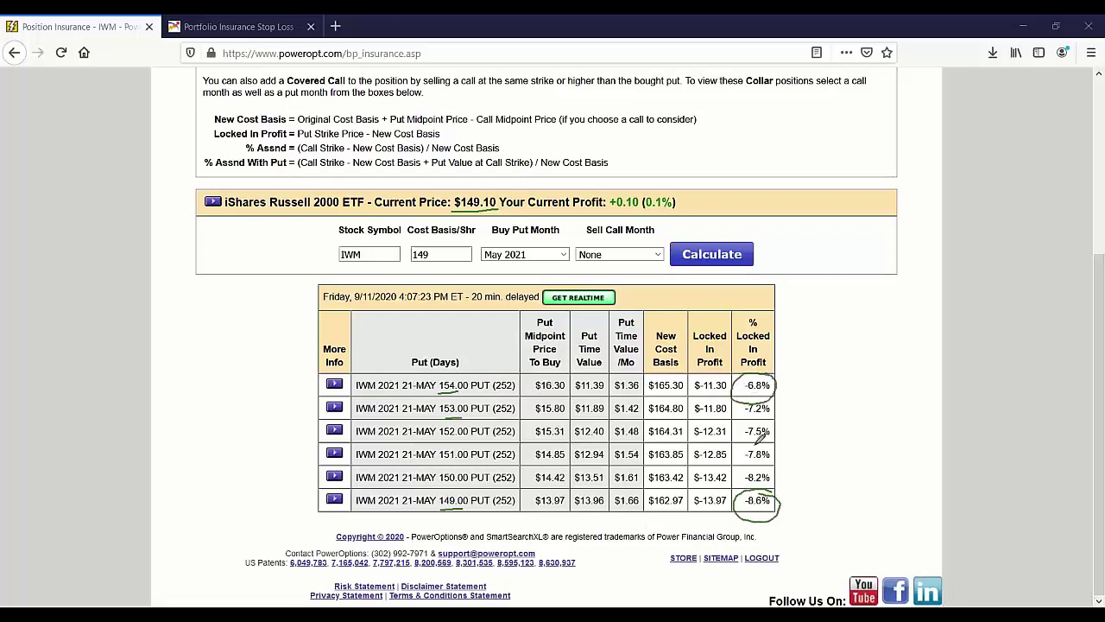
pyautogui.moveTo(594, 242); pyautogui.dragTo(667, 241)
pyautogui.press('e')
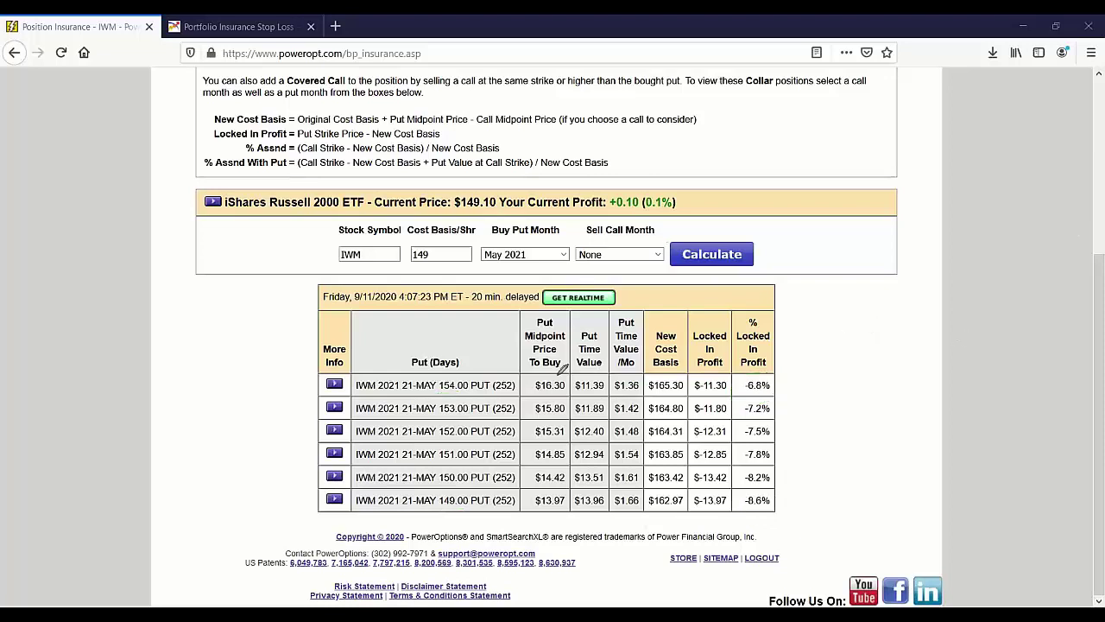
pyautogui.moveTo(437, 394); pyautogui.dragTo(525, 389)
pyautogui.press('e')
# Step: Open the profit/loss chart for the IWM May 2021 154 put and check the position's total cost
pyautogui.click(335, 386)
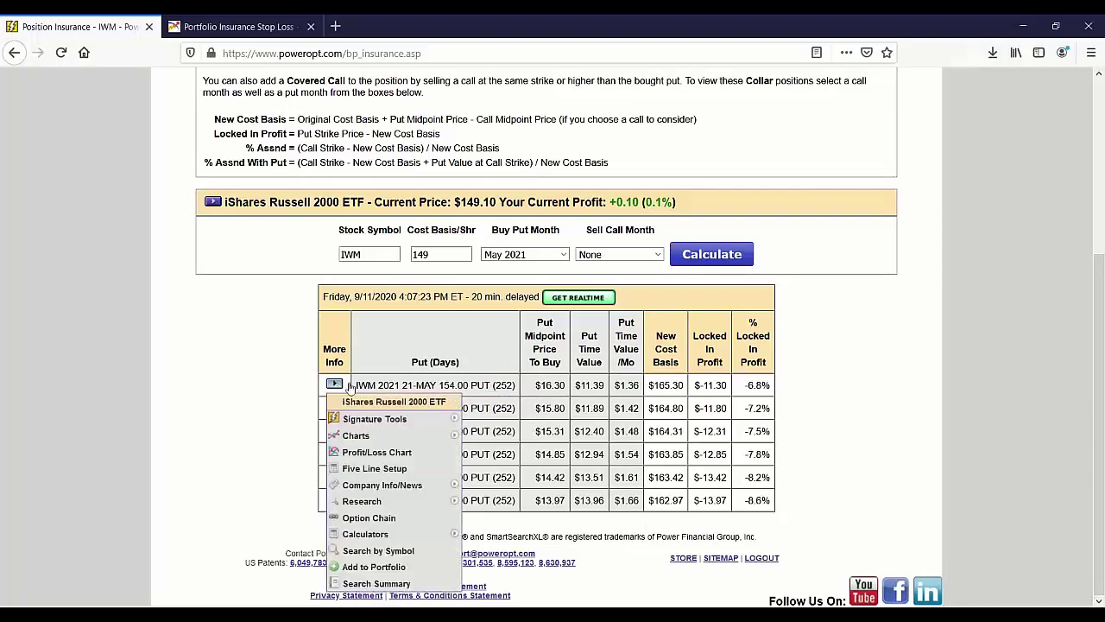
pyautogui.click(397, 452)
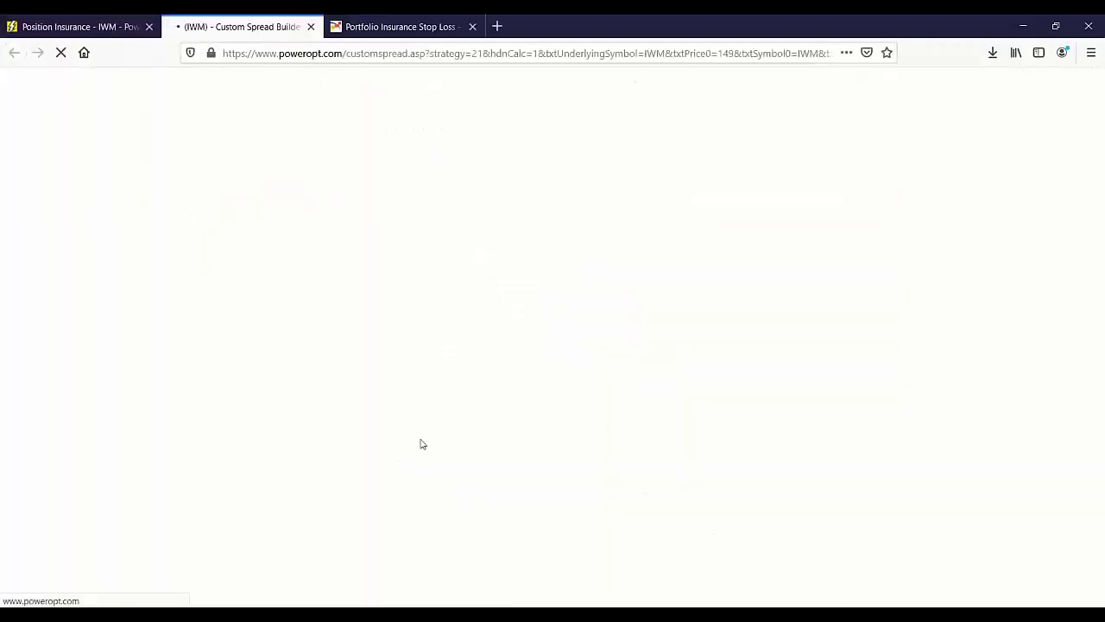
pyautogui.scroll(-2, 743, 362)
pyautogui.scroll(2, 690, 284)
pyautogui.moveTo(715, 193); pyautogui.dragTo(790, 200)
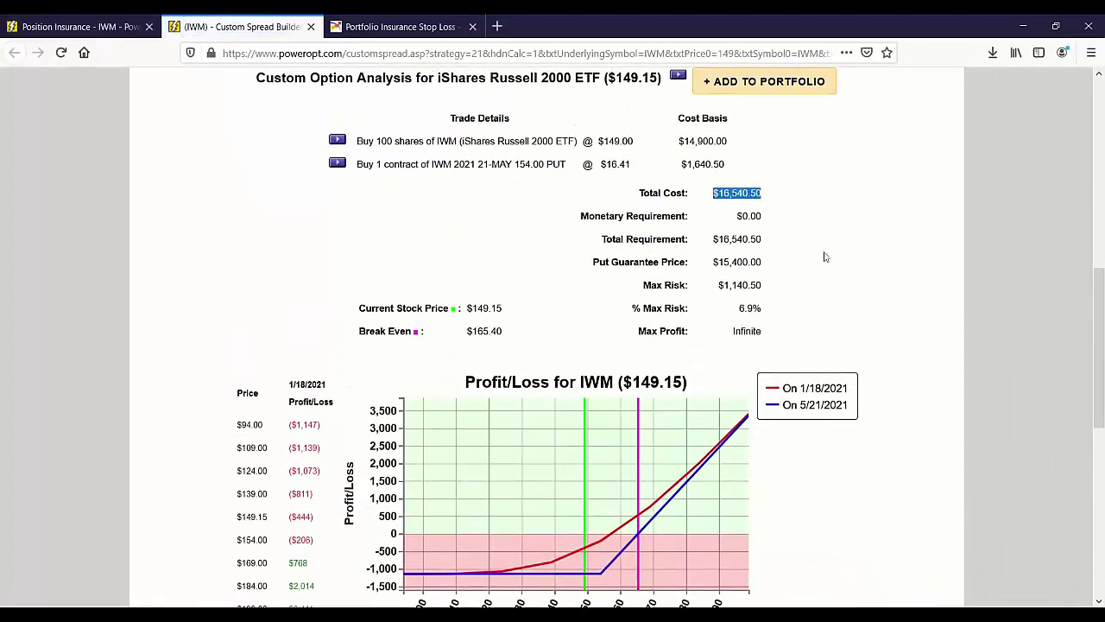
# Step: Clear the 154 put from the trade lines and set the iShares Russell 2000 ETF quantity to 6700
pyautogui.scroll(3, 812, 273)
pyautogui.scroll(4, 809, 273)
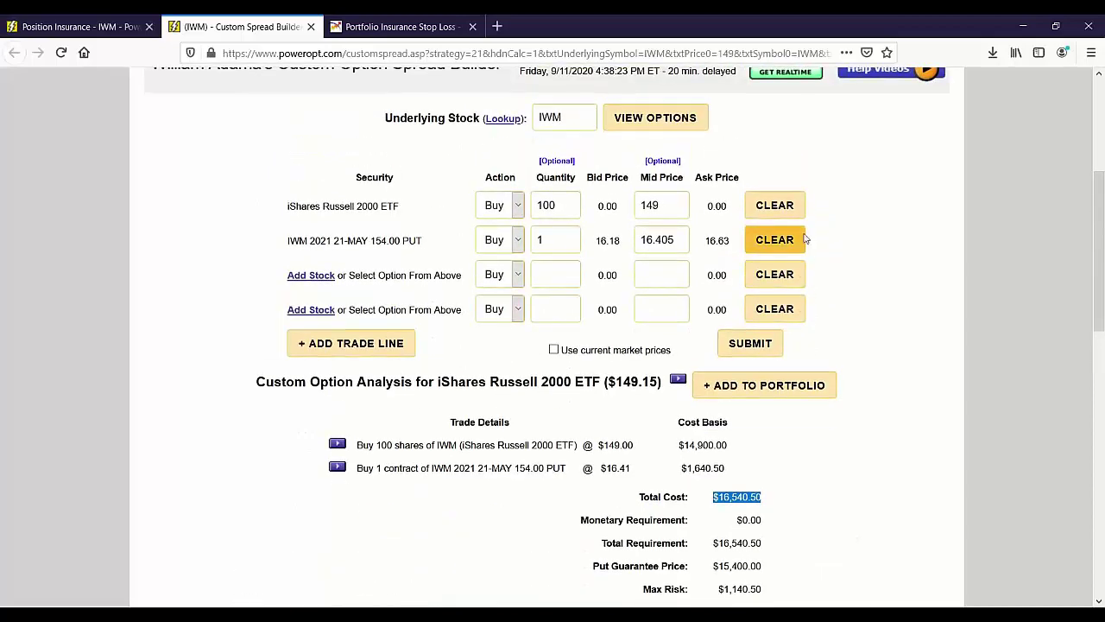
pyautogui.click(775, 240)
pyautogui.moveTo(571, 208); pyautogui.dragTo(531, 213)
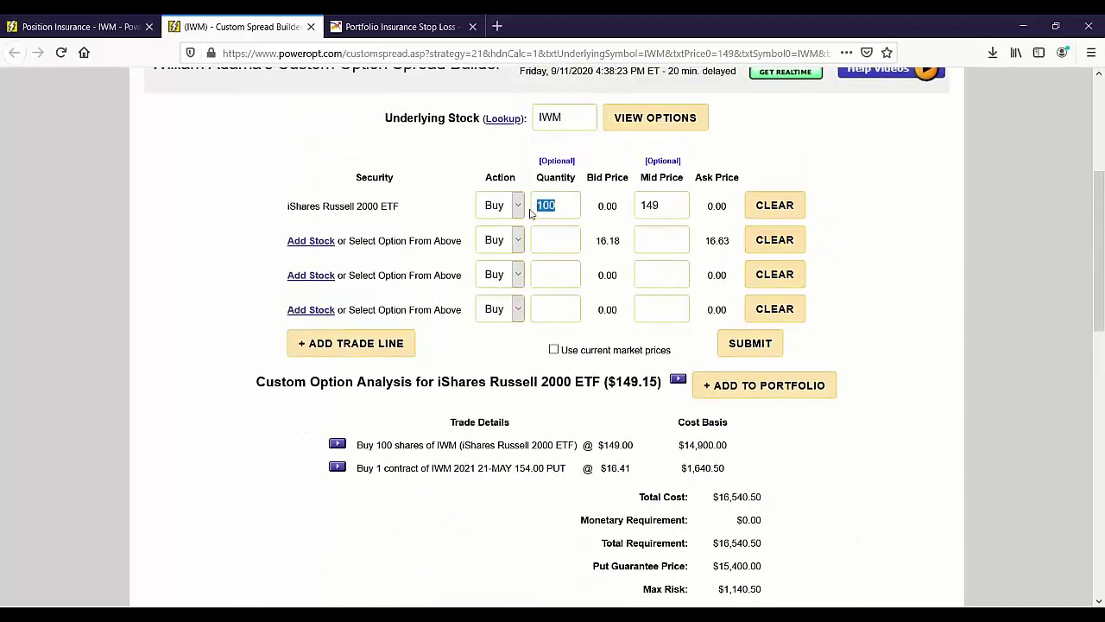
pyautogui.press('BackSpace')
pyautogui.write('6700')
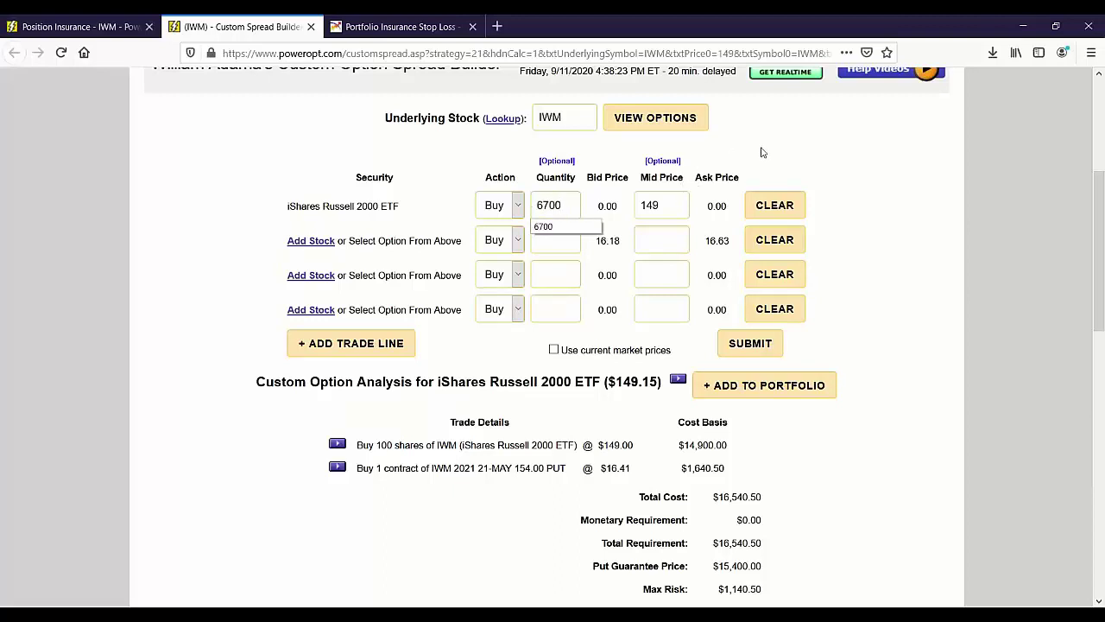
# Step: Load the IWM option chain and add the May 21 2021 160 put to the spread, checking its bid and ask
pyautogui.click(678, 125)
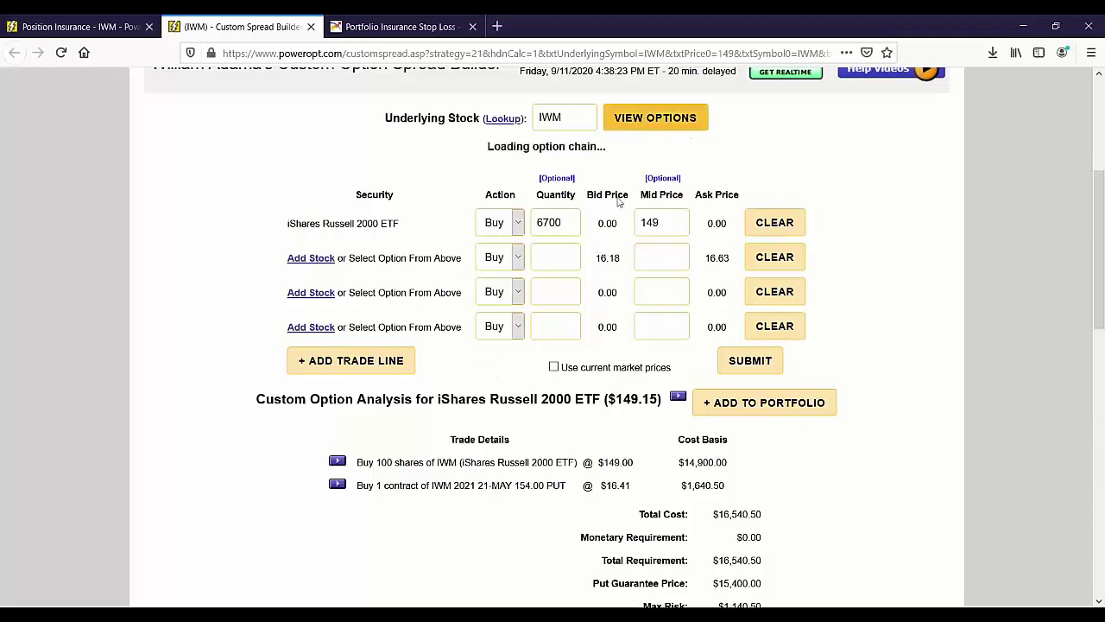
pyautogui.scroll(-6, 617, 202)
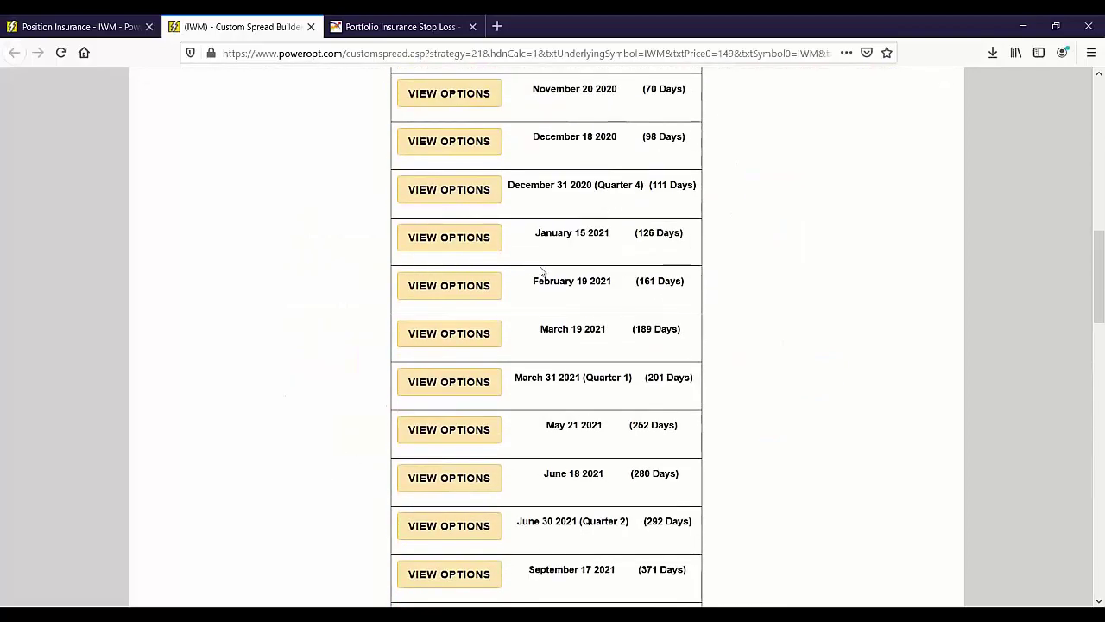
pyautogui.click(445, 429)
pyautogui.scroll(-7, 484, 407)
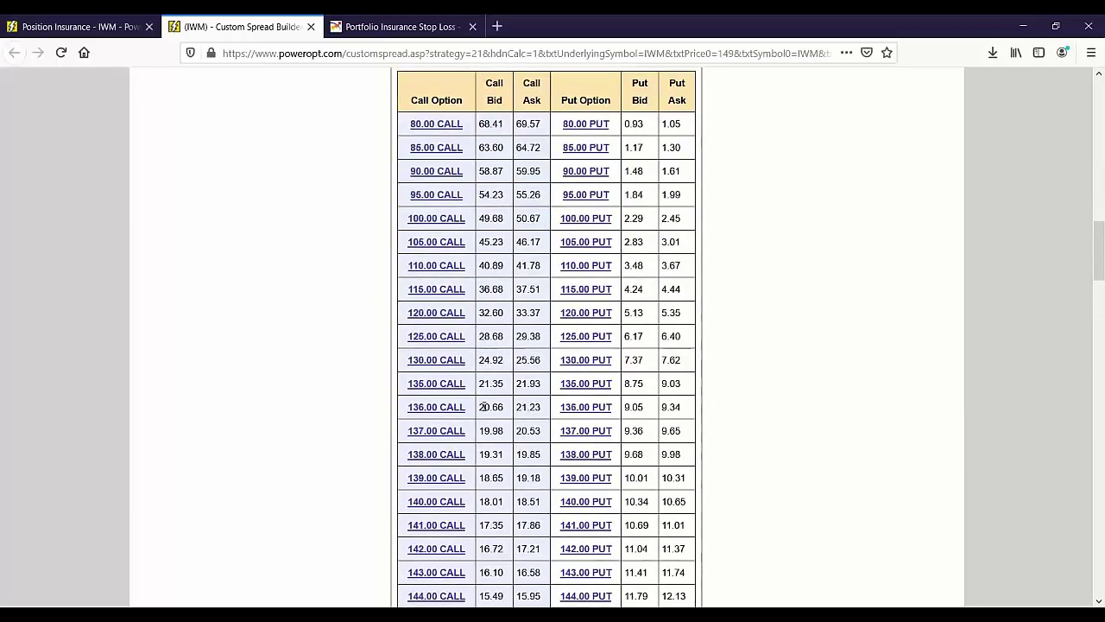
pyautogui.scroll(-4, 483, 406)
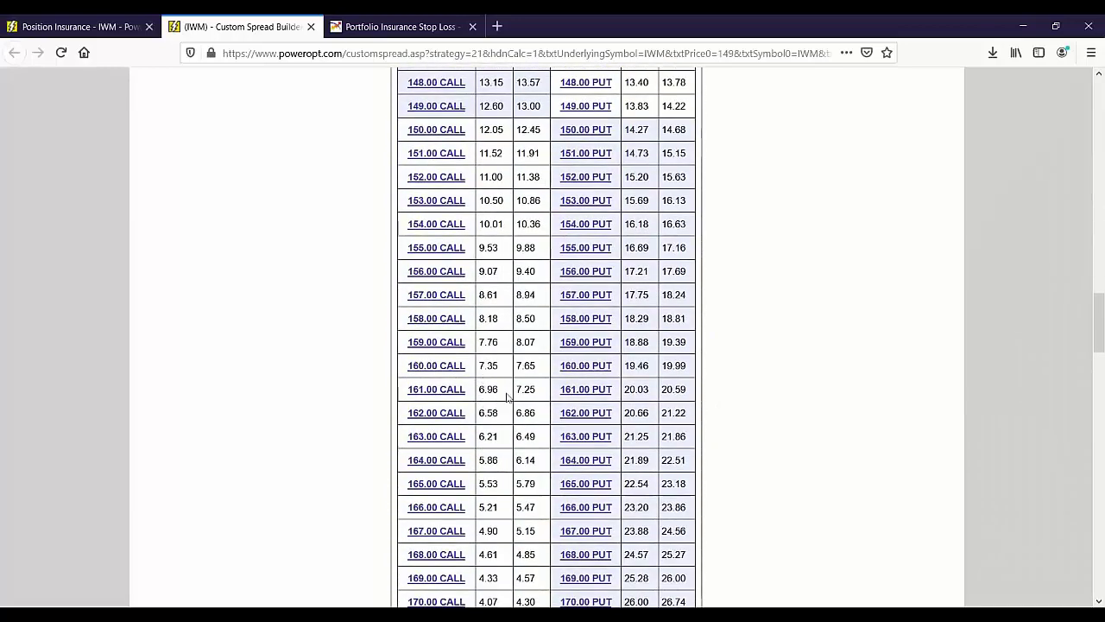
pyautogui.click(576, 369)
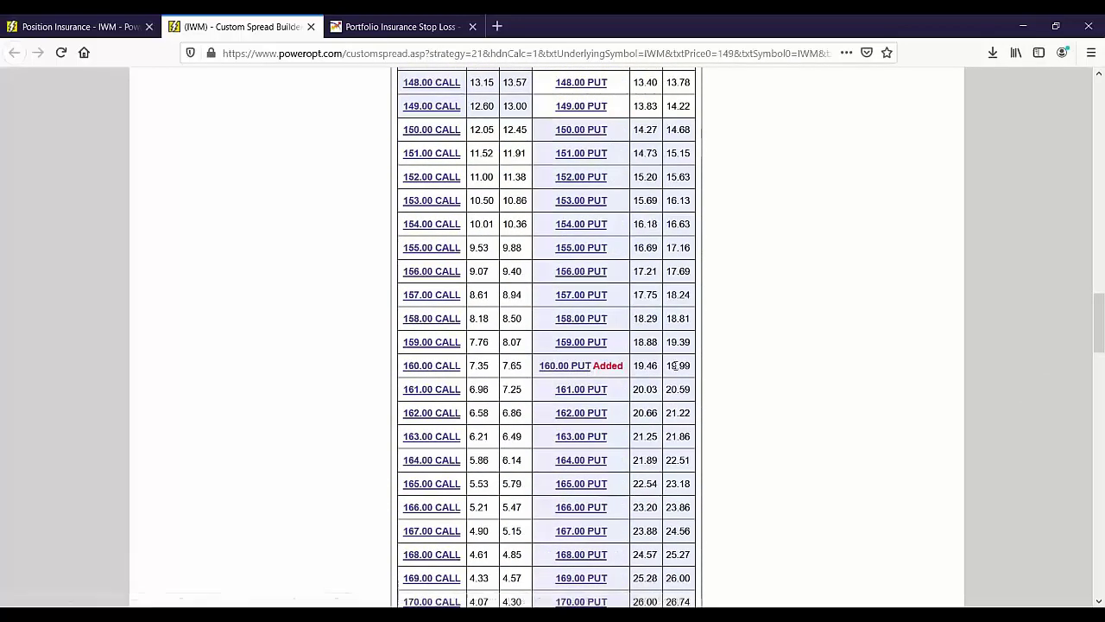
pyautogui.moveTo(689, 366); pyautogui.dragTo(637, 367)
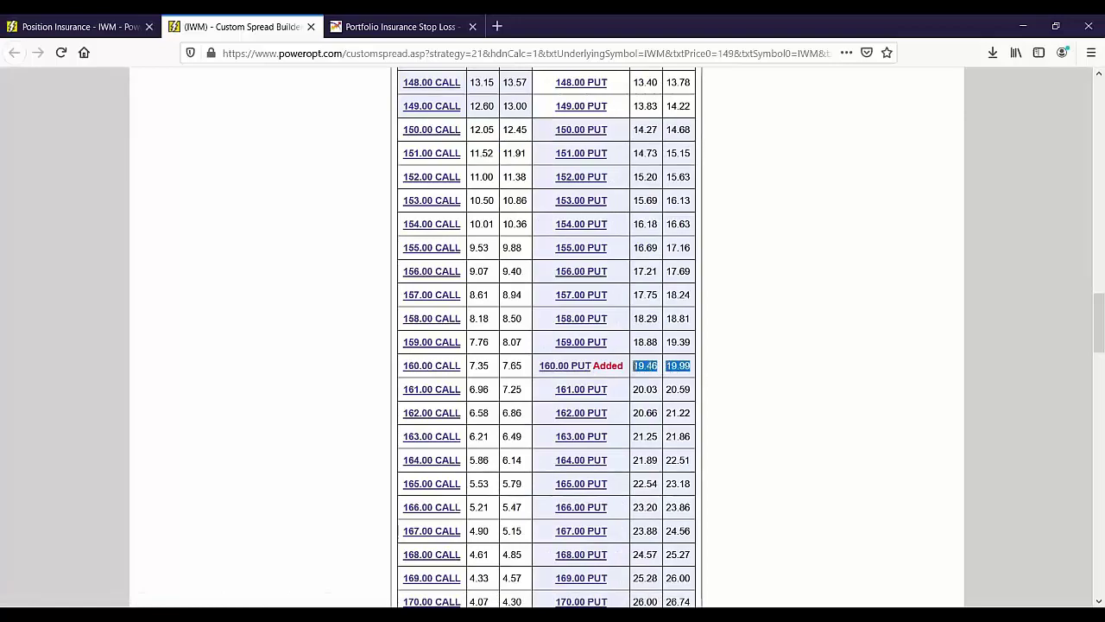
# Step: Set the 160 put's quantity to 67 contracts and submit the spread for analysis
pyautogui.scroll(-1, 756, 380)
pyautogui.scroll(-15, 756, 380)
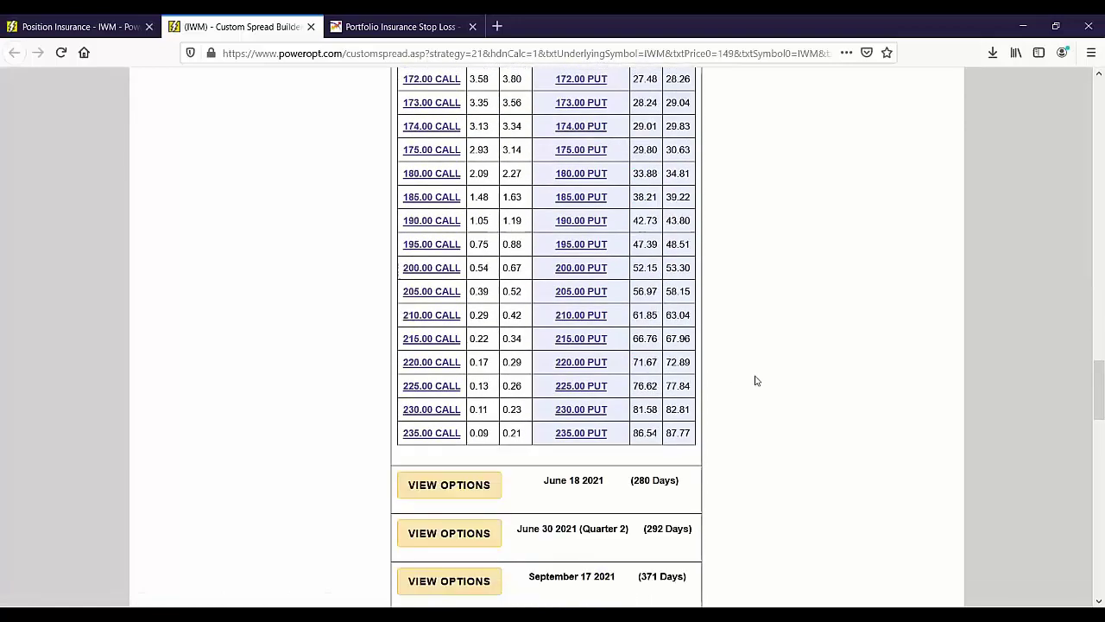
pyautogui.scroll(-3, 756, 380)
pyautogui.scroll(1, 752, 377)
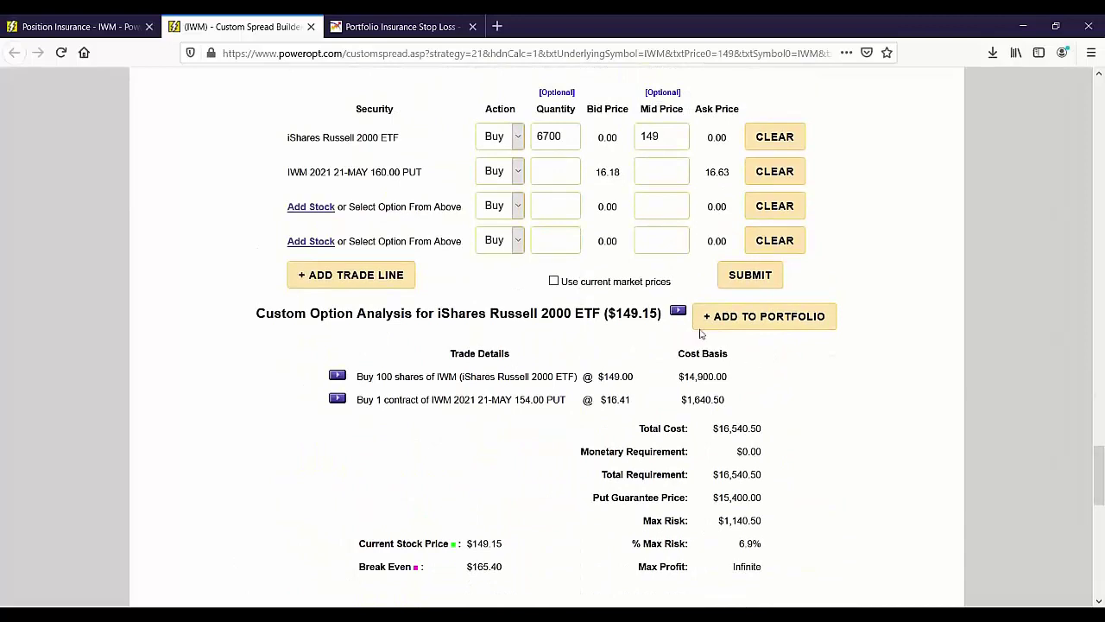
pyautogui.write('67')
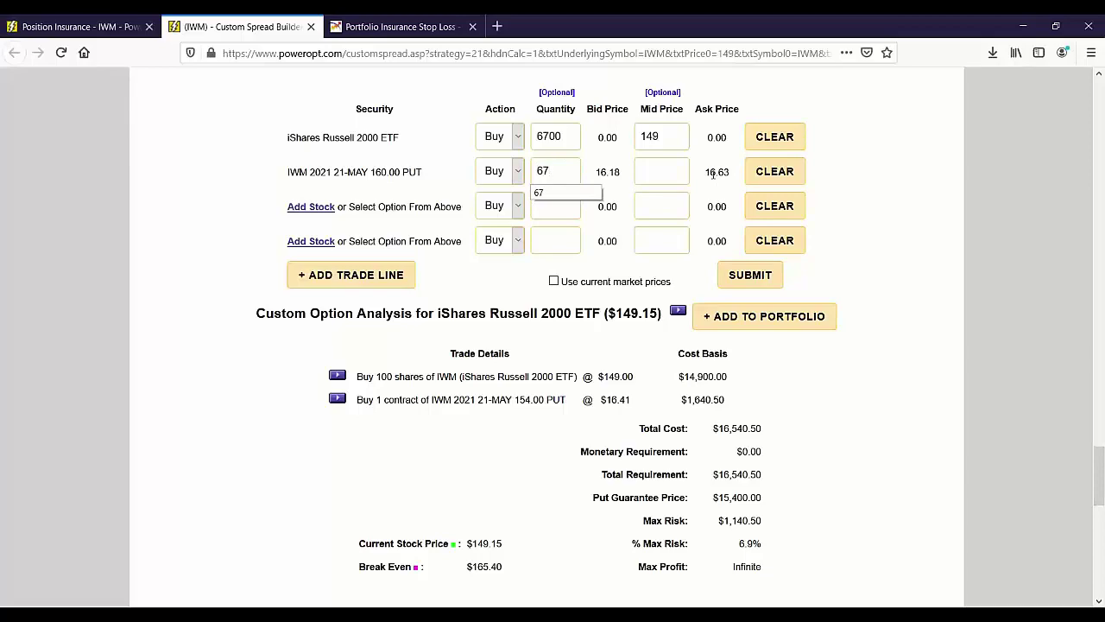
pyautogui.click(750, 276)
# Step: Review the analysis of the combined position, checking the puts' cost basis, the % max risk and the profit/loss chart
pyautogui.scroll(-4, 794, 440)
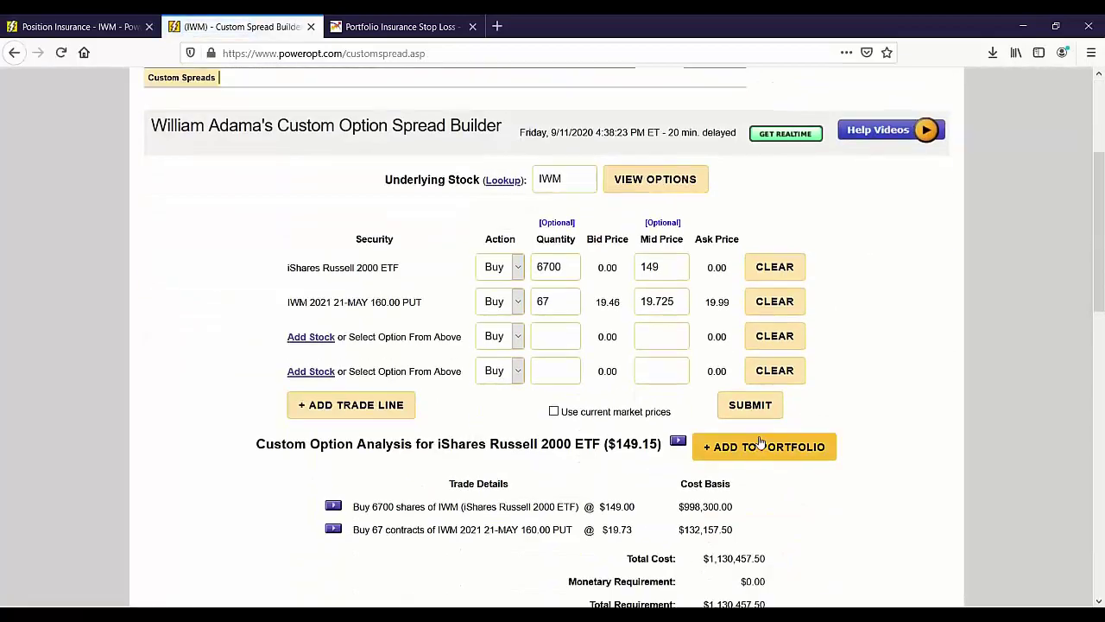
pyautogui.scroll(-2, 760, 442)
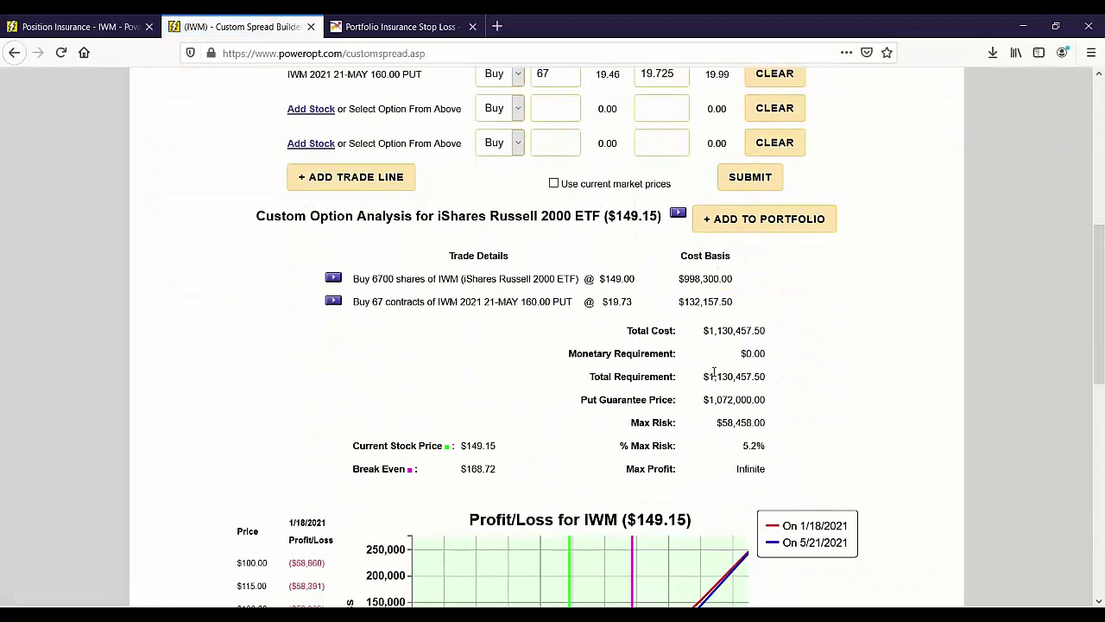
pyautogui.moveTo(678, 302); pyautogui.dragTo(746, 301)
pyautogui.moveTo(741, 445); pyautogui.dragTo(807, 446)
pyautogui.scroll(-2, 829, 440)
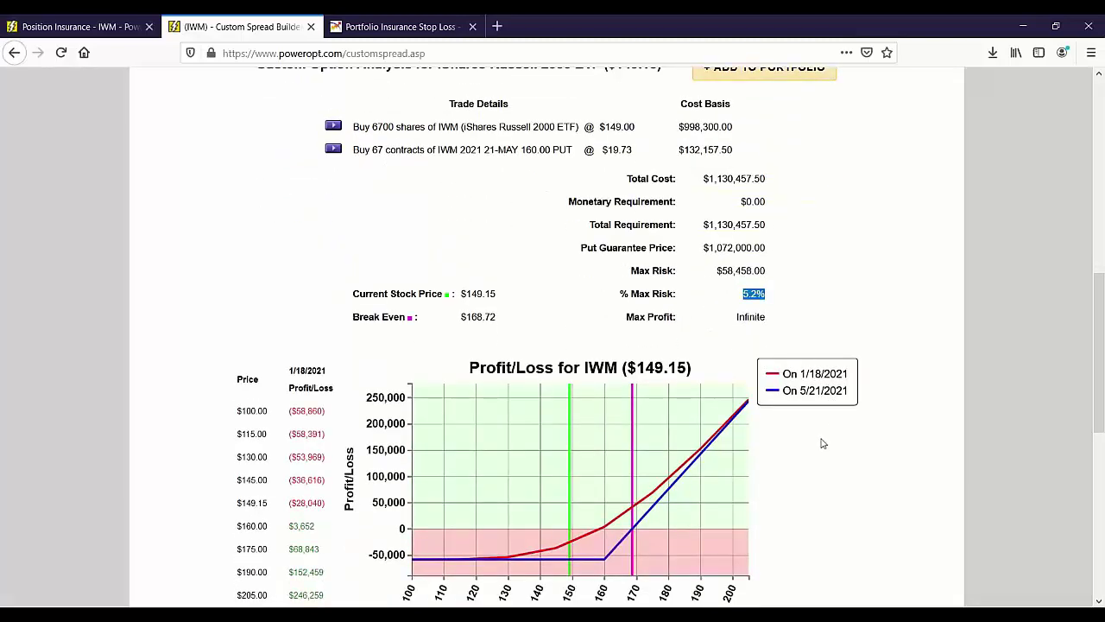
pyautogui.scroll(1, 823, 443)
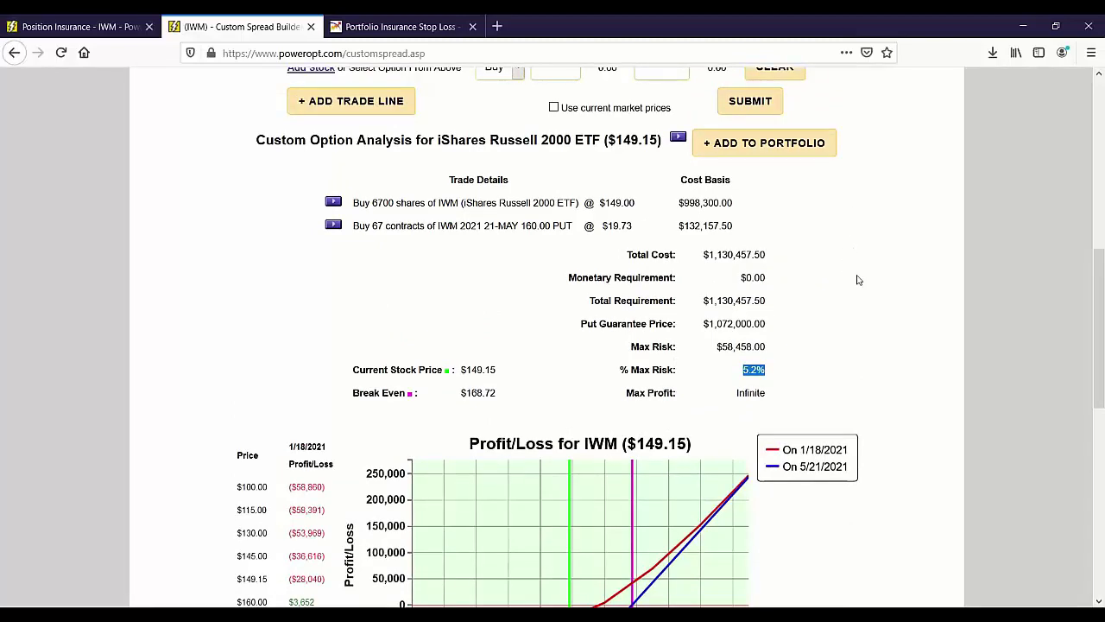
pyautogui.scroll(2, 854, 279)
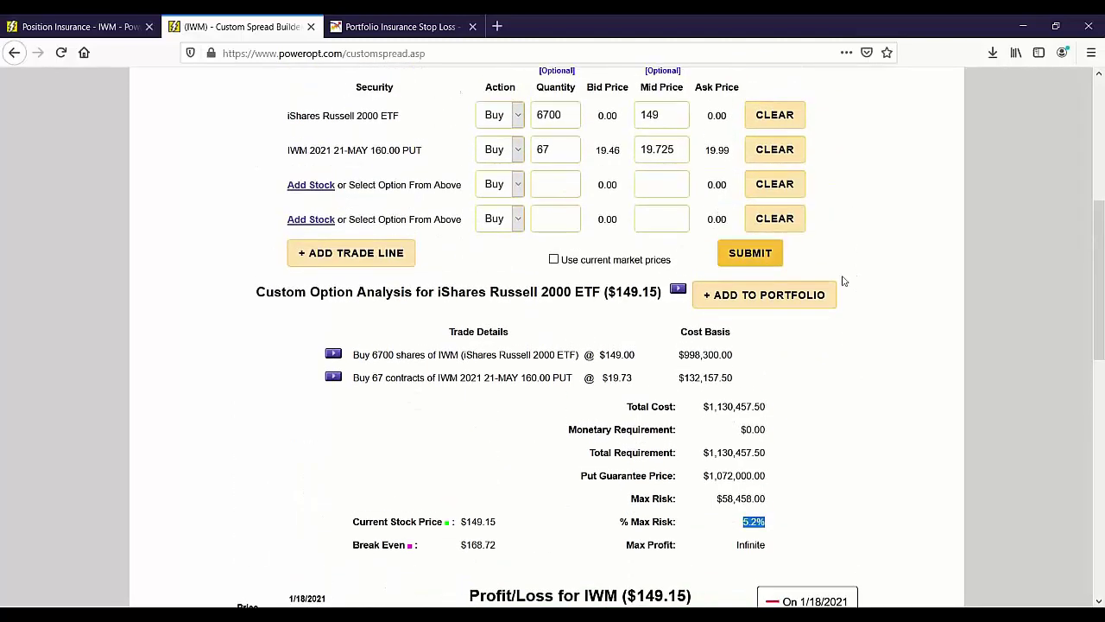
# Step: Review the insured position's analysis, comparing the current IWM price, the trade lines, the cost basis and the profit/loss chart
pyautogui.scroll(1, 520, 239)
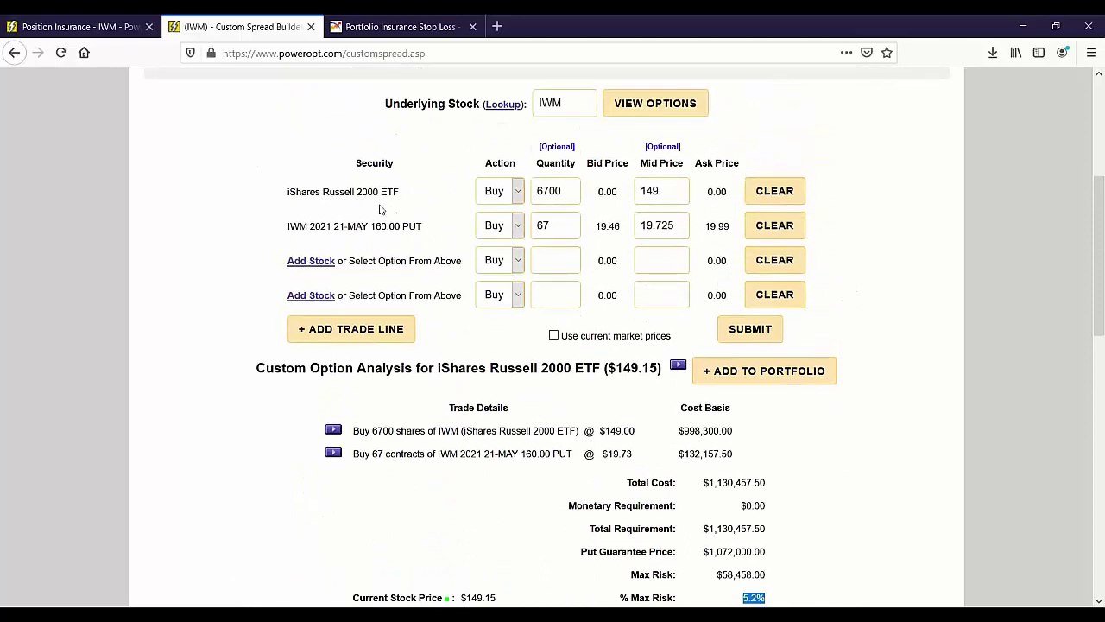
pyautogui.click(628, 367)
pyautogui.moveTo(650, 368); pyautogui.dragTo(661, 375)
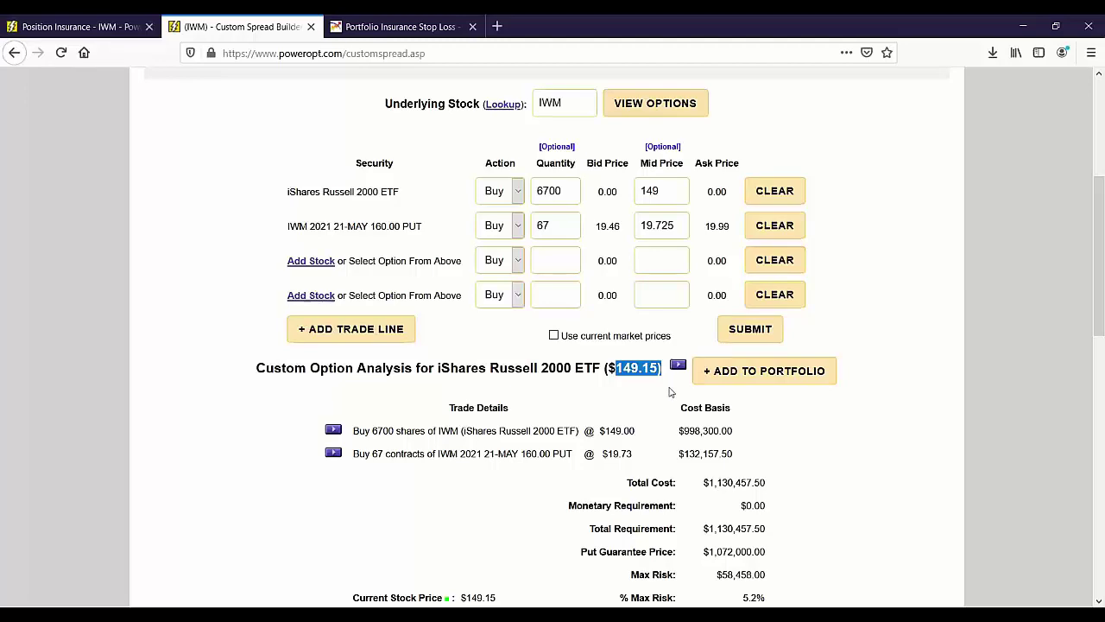
pyautogui.scroll(-5, 670, 393)
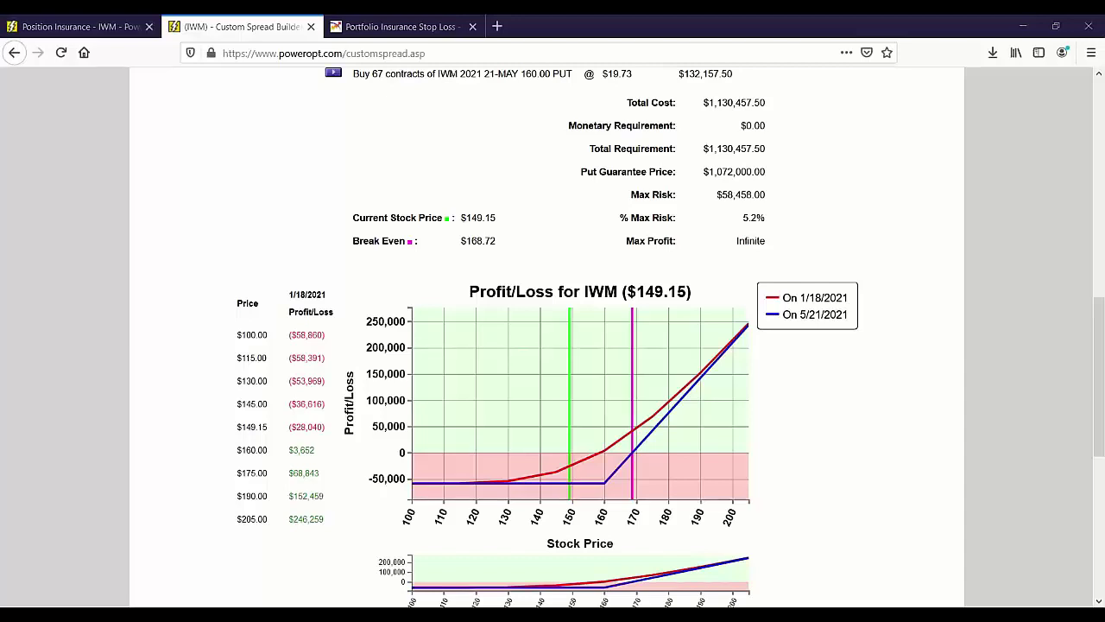
pyautogui.scroll(5, 639, 371)
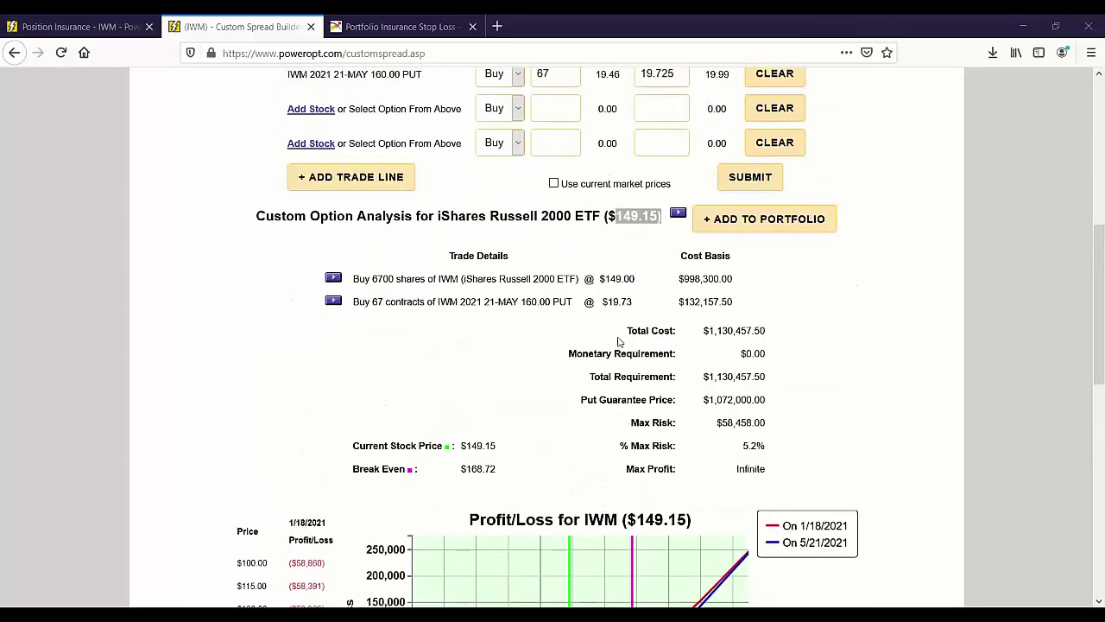
pyautogui.scroll(3, 618, 342)
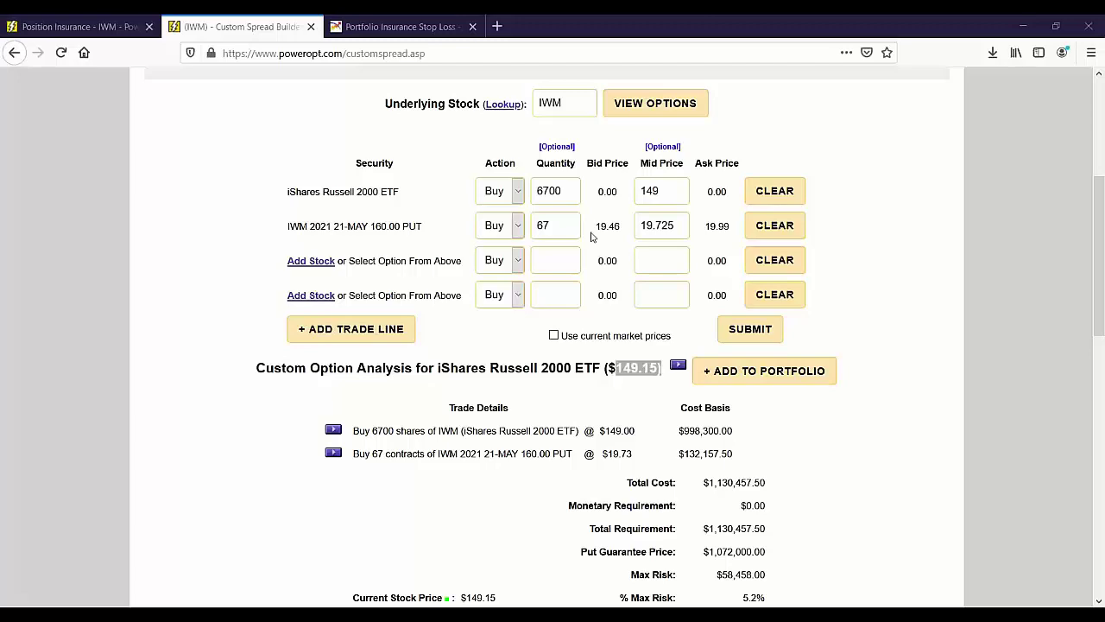
pyautogui.scroll(-3, 762, 433)
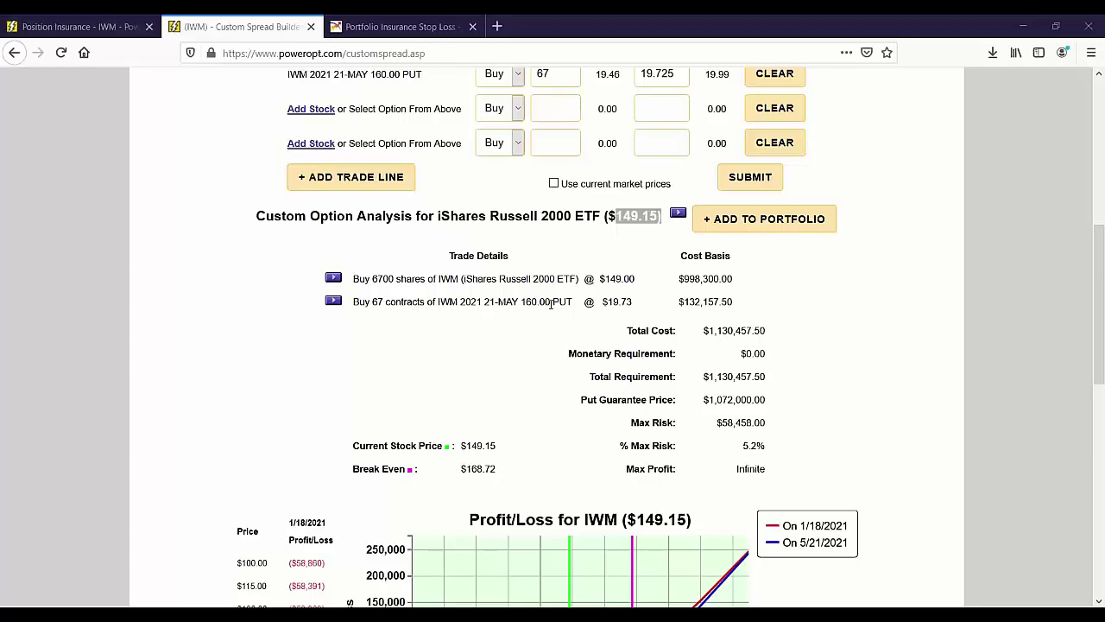
pyautogui.scroll(3, 551, 304)
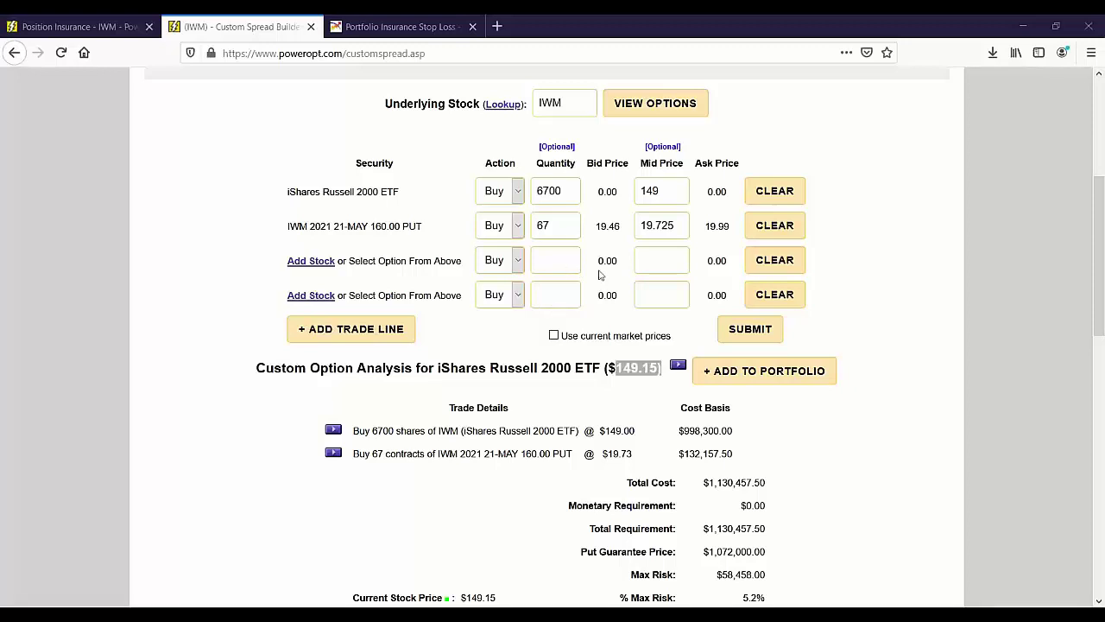
pyautogui.click(563, 329)
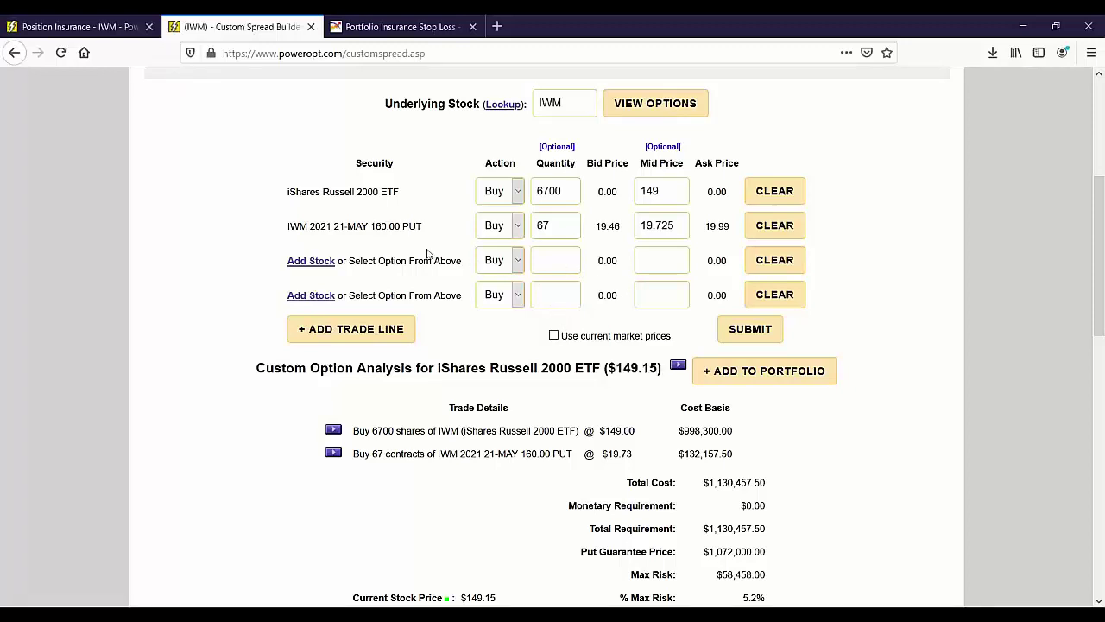
# Step: Load the IWM option chain and add the May 21 2021 154 call to the spread, checking the neighbouring call prices
pyautogui.click(656, 108)
pyautogui.scroll(-6, 460, 387)
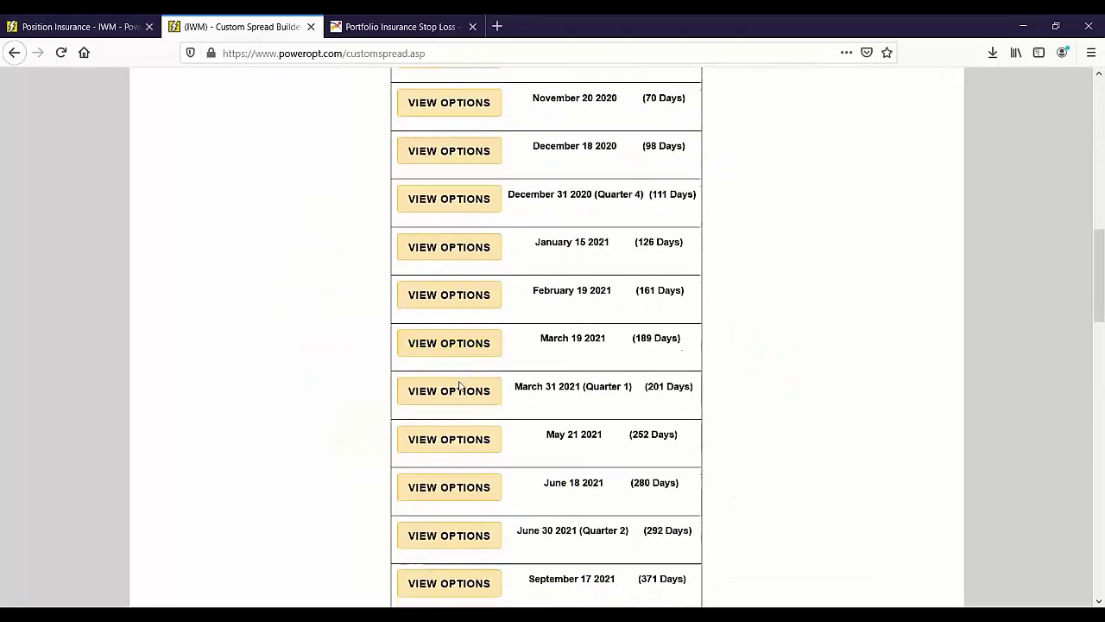
pyautogui.click(455, 422)
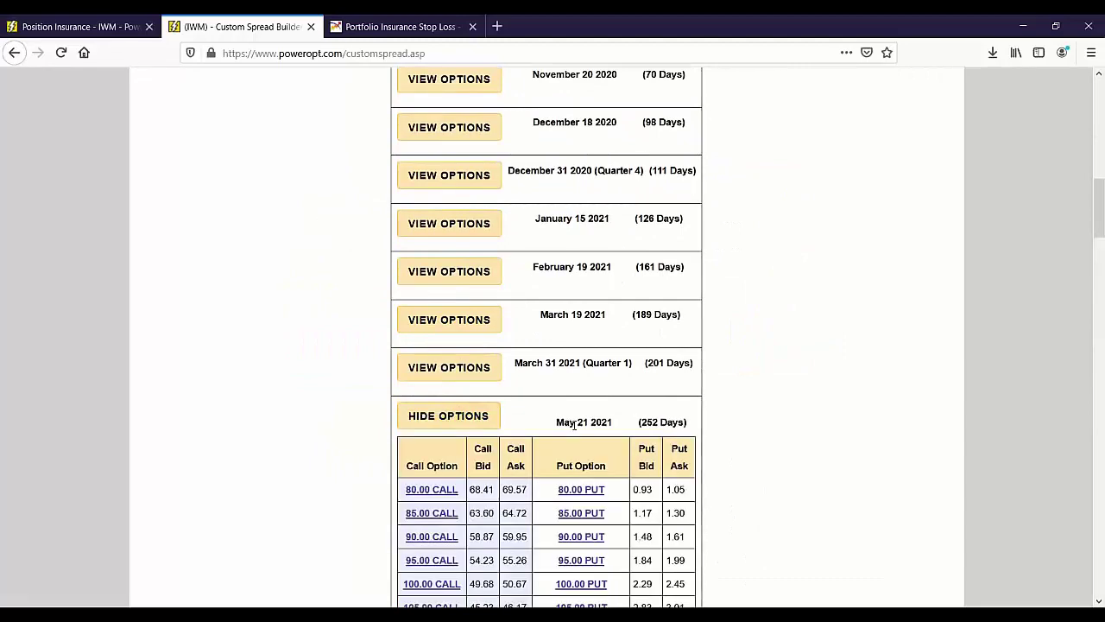
pyautogui.scroll(-4, 570, 423)
pyautogui.scroll(-5, 572, 429)
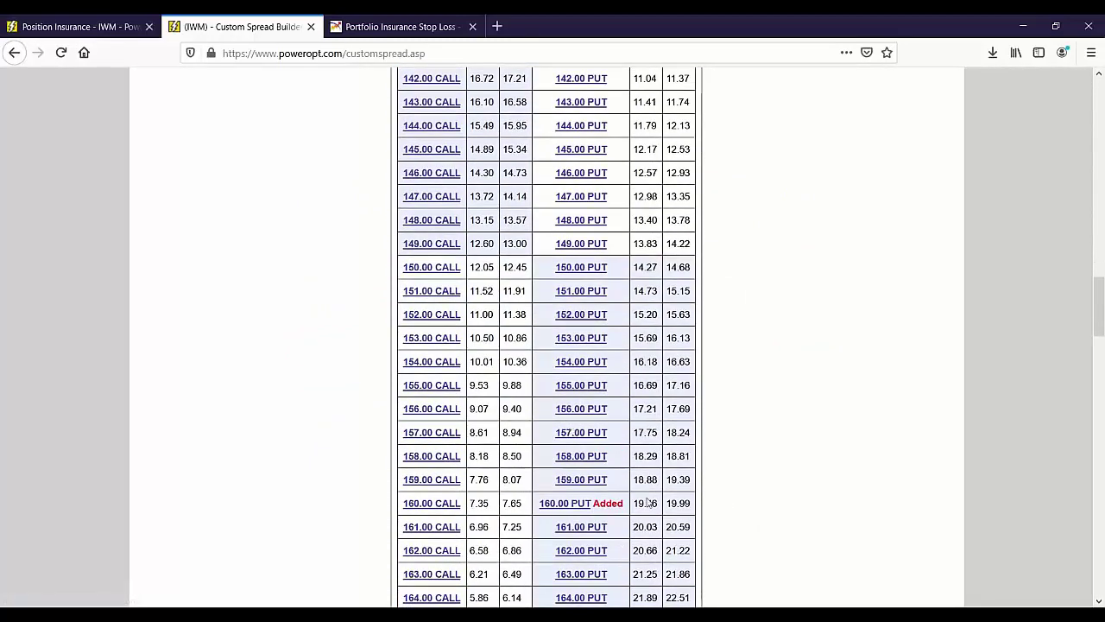
pyautogui.moveTo(476, 267); pyautogui.dragTo(515, 296)
pyautogui.click(429, 363)
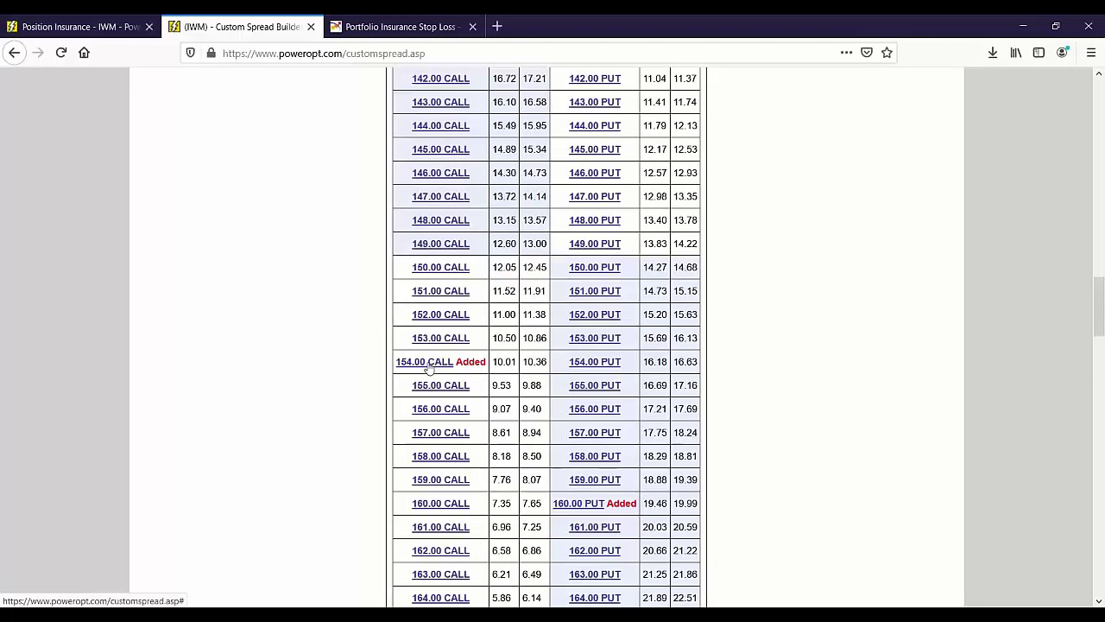
# Step: Set the 154 call to Sell with a quantity of 67 contracts and submit the spread for analysis
pyautogui.scroll(-10, 429, 366)
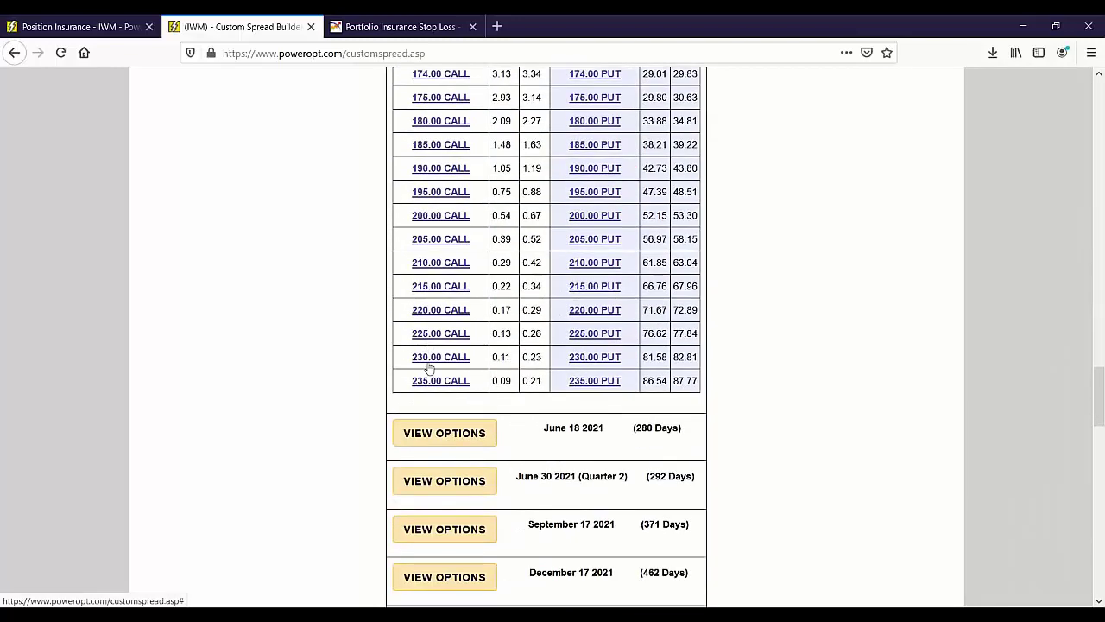
pyautogui.scroll(-8, 429, 367)
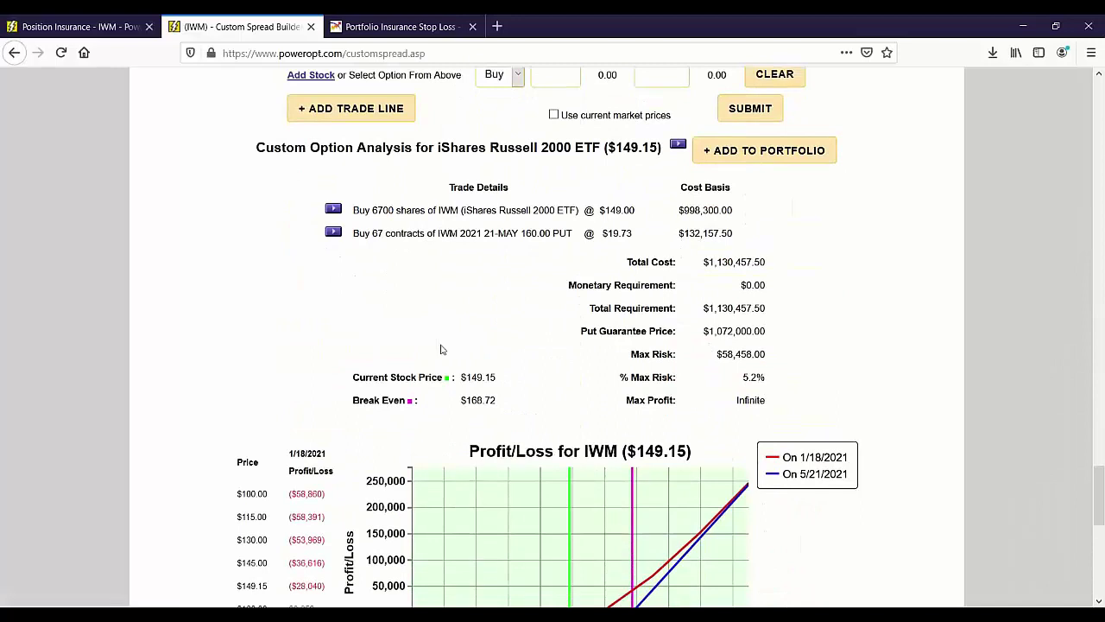
pyautogui.scroll(1, 608, 287)
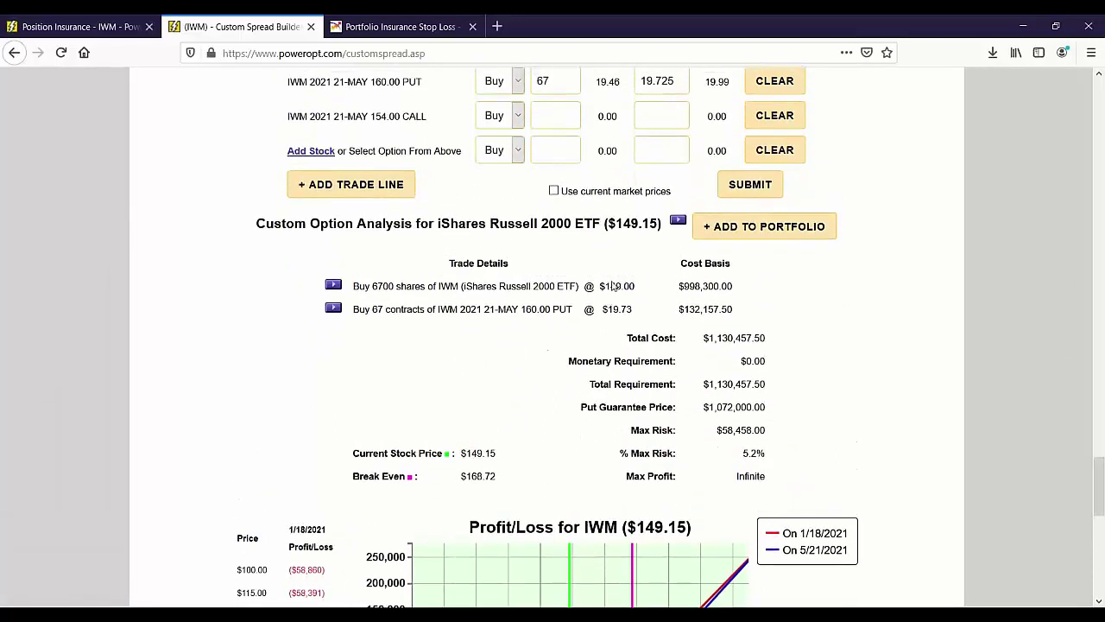
pyautogui.moveTo(606, 287); pyautogui.dragTo(637, 288)
pyautogui.click(497, 116)
pyautogui.click(494, 155)
pyautogui.click(553, 120)
pyautogui.write('67')
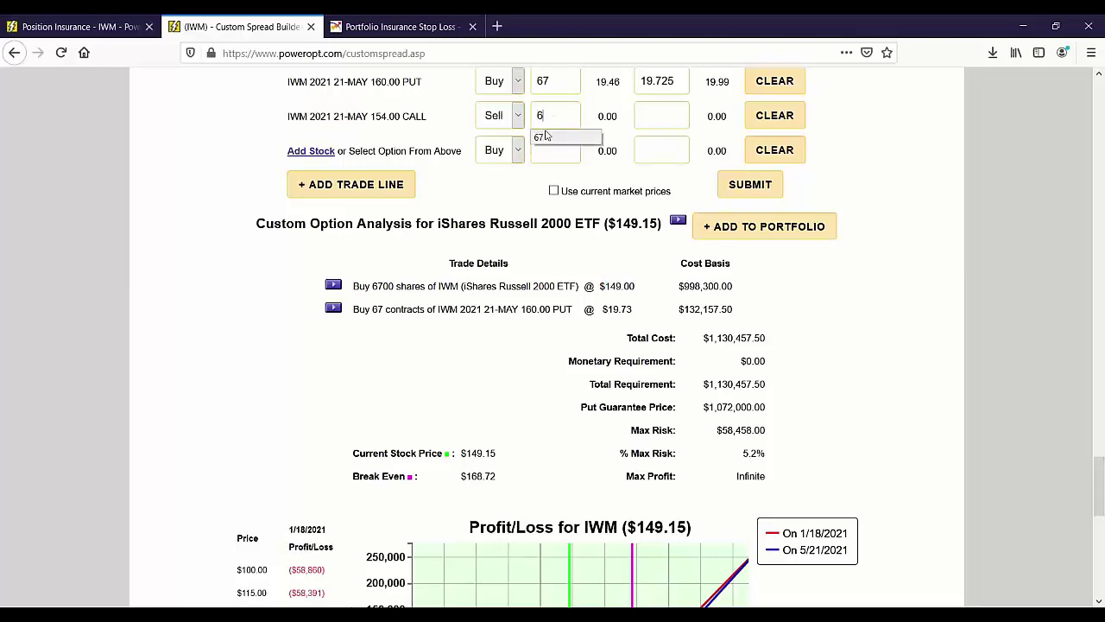
pyautogui.click(748, 185)
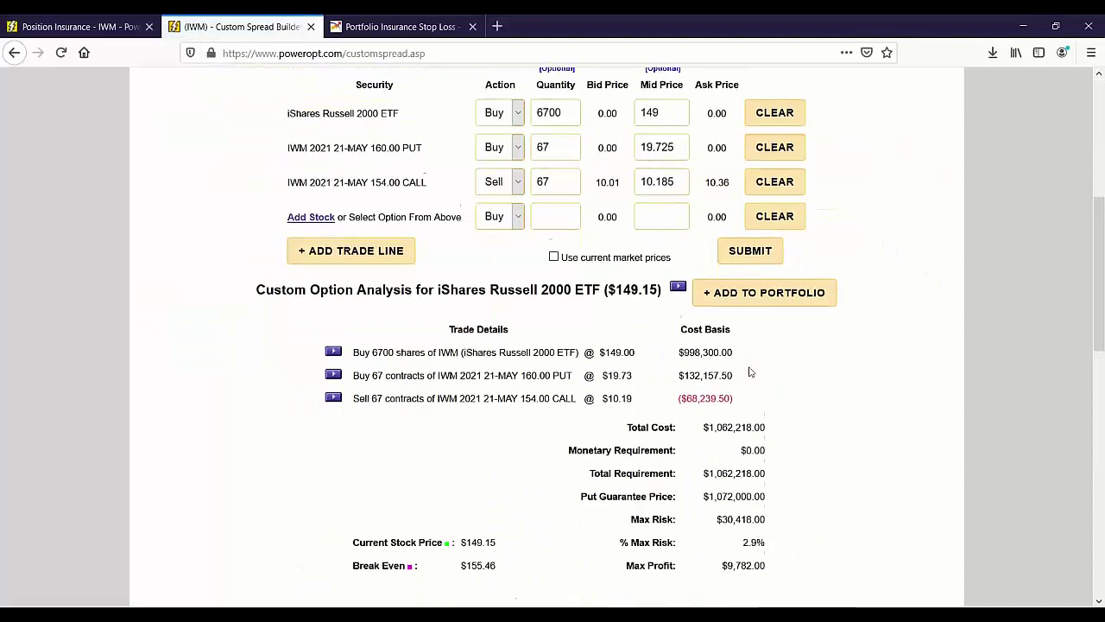
# Step: Review the analysis with the 154 call sold, checking the % max risk and the chart's profit/loss at the 154 stock price
pyautogui.scroll(-5, 750, 372)
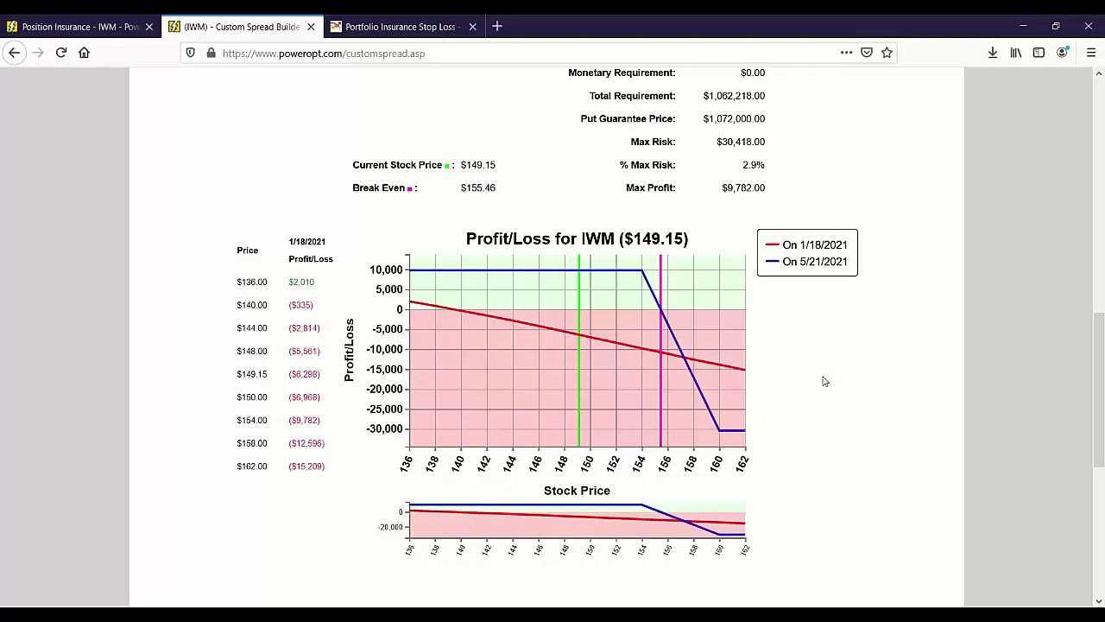
pyautogui.scroll(3, 824, 380)
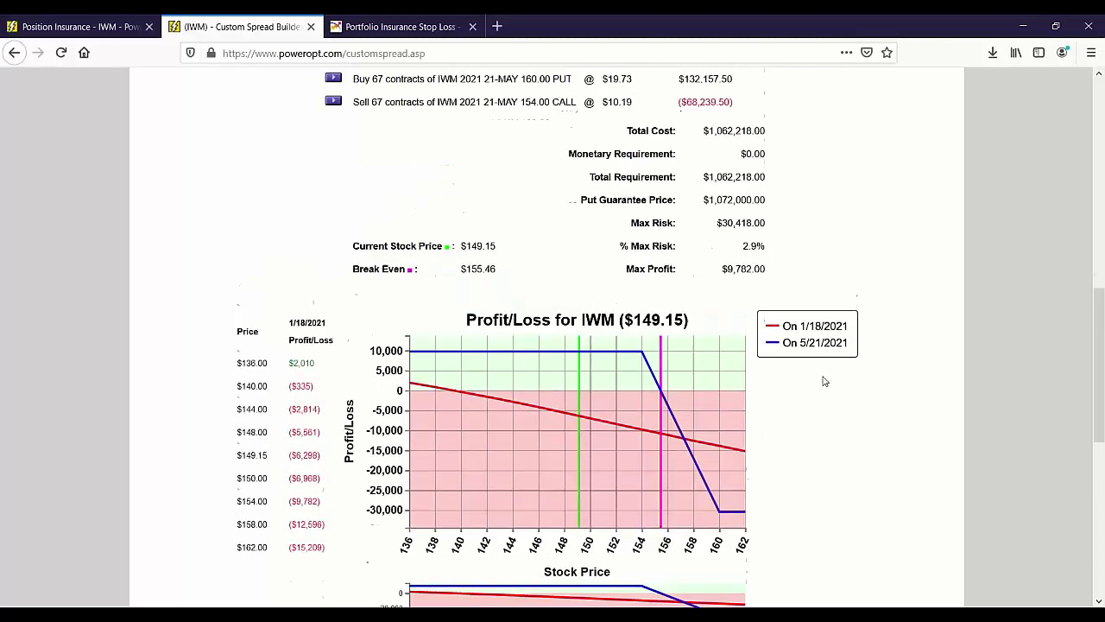
pyautogui.moveTo(739, 328); pyautogui.dragTo(775, 328)
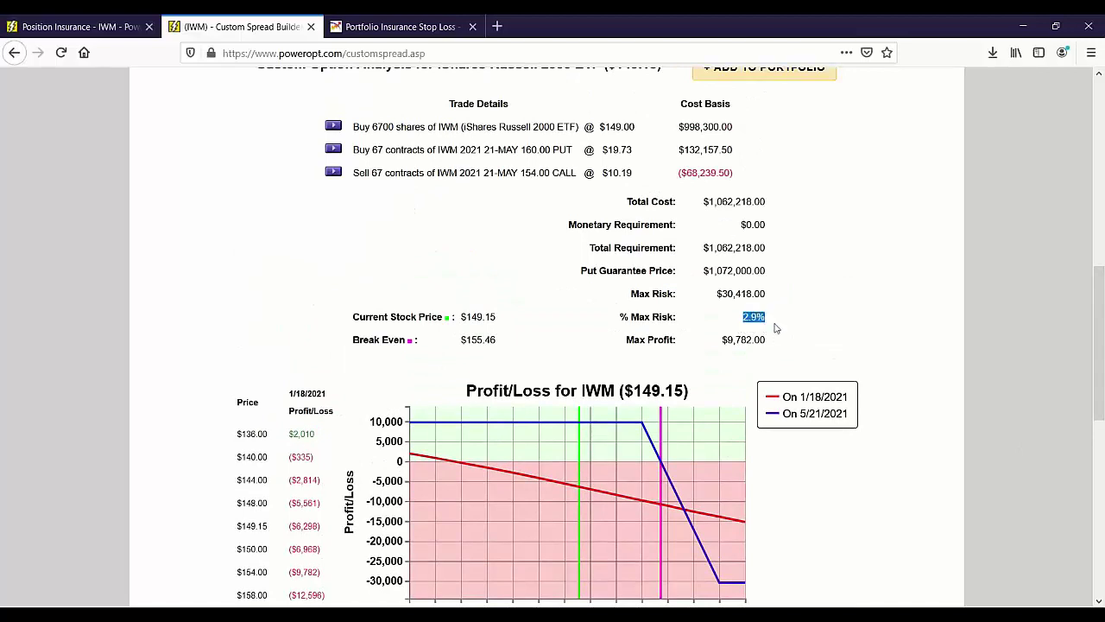
pyautogui.moveTo(643, 429)
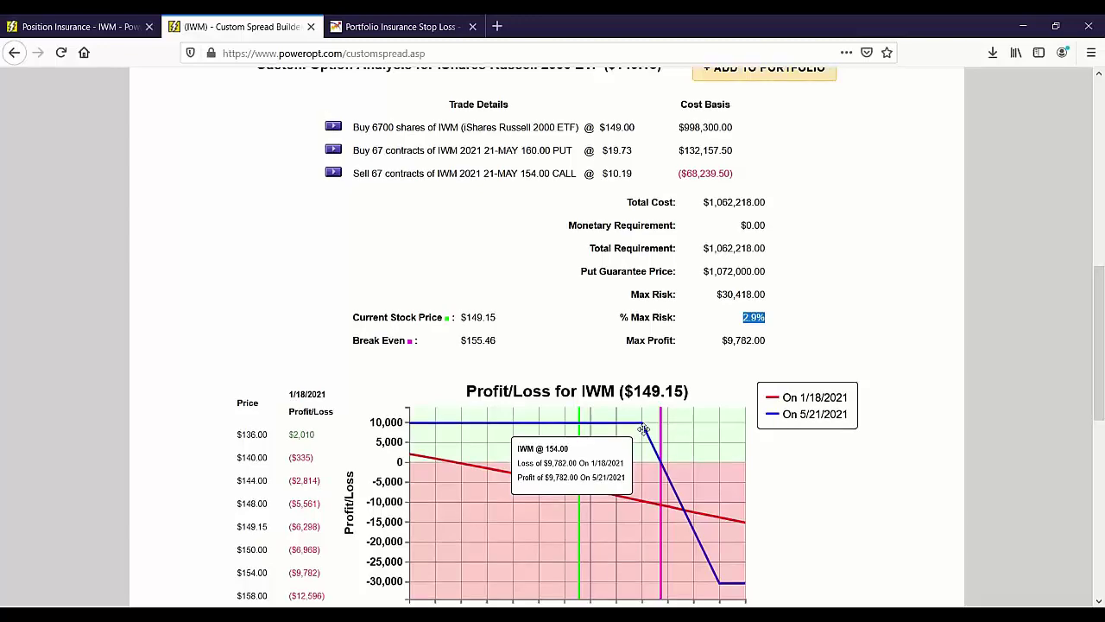
pyautogui.scroll(5, 579, 313)
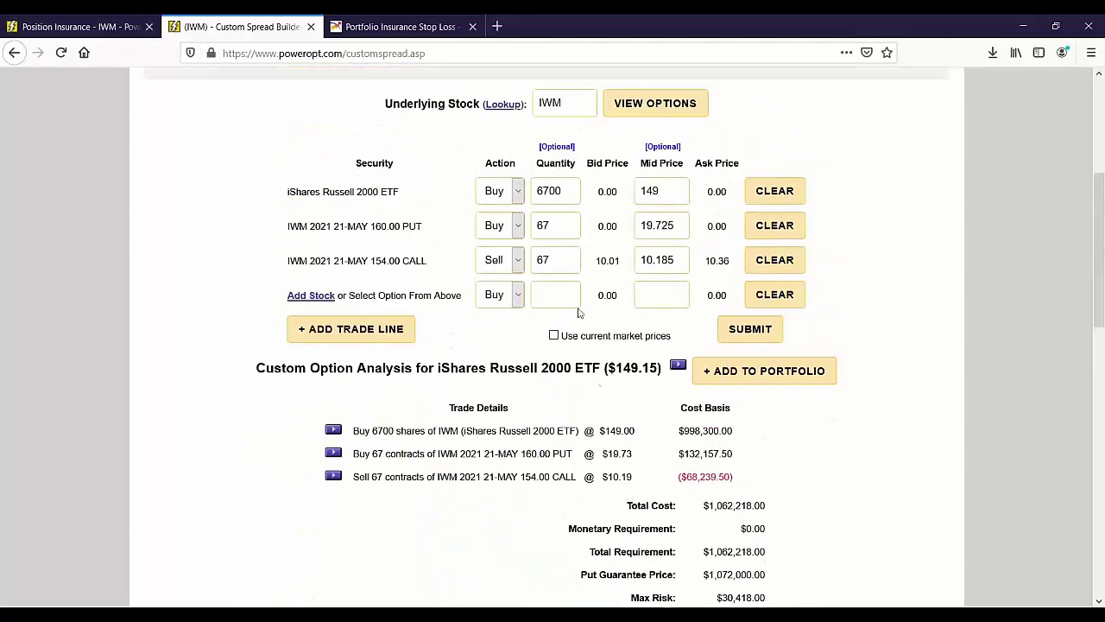
# Step: Replace the 154 call in the trade lines with the May 21 2021 165 call from the IWM option chain
pyautogui.click(771, 270)
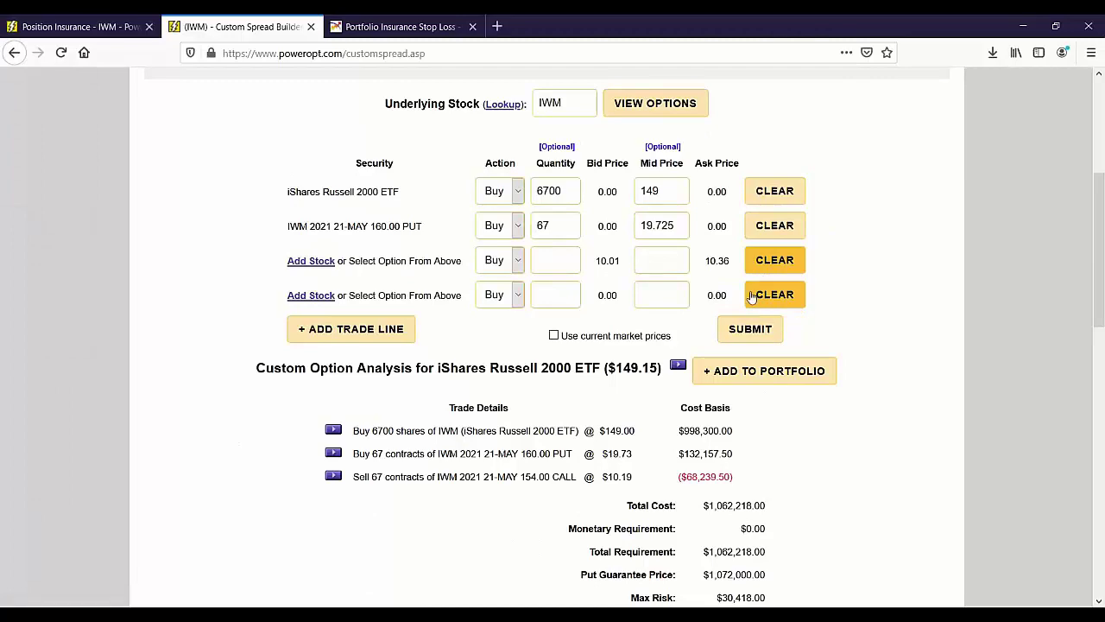
pyautogui.click(635, 110)
pyautogui.scroll(-8, 411, 307)
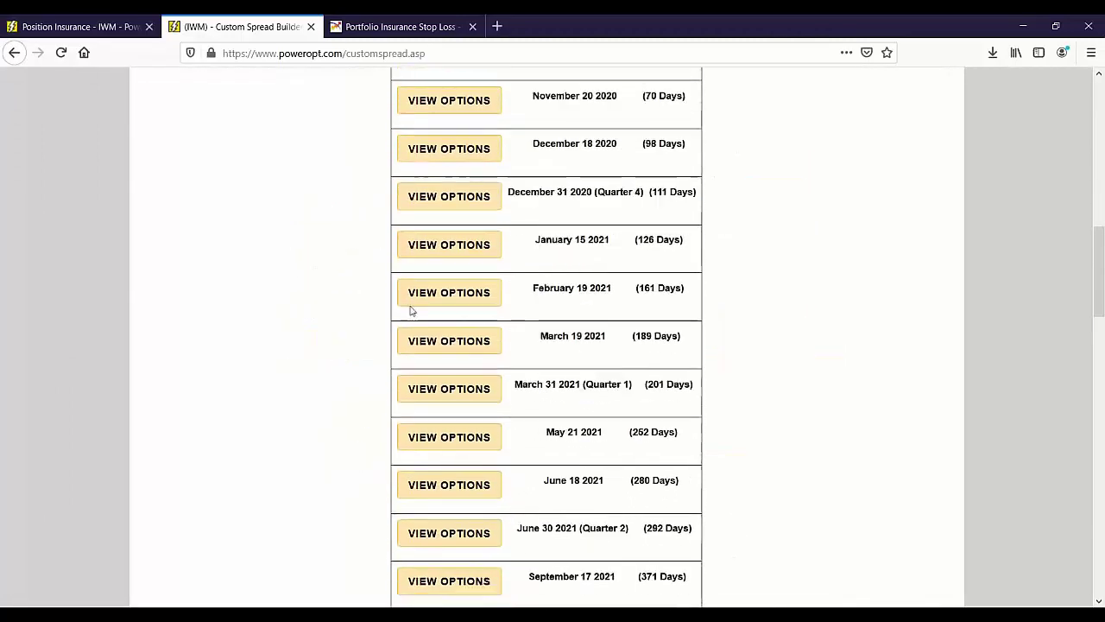
pyautogui.click(413, 263)
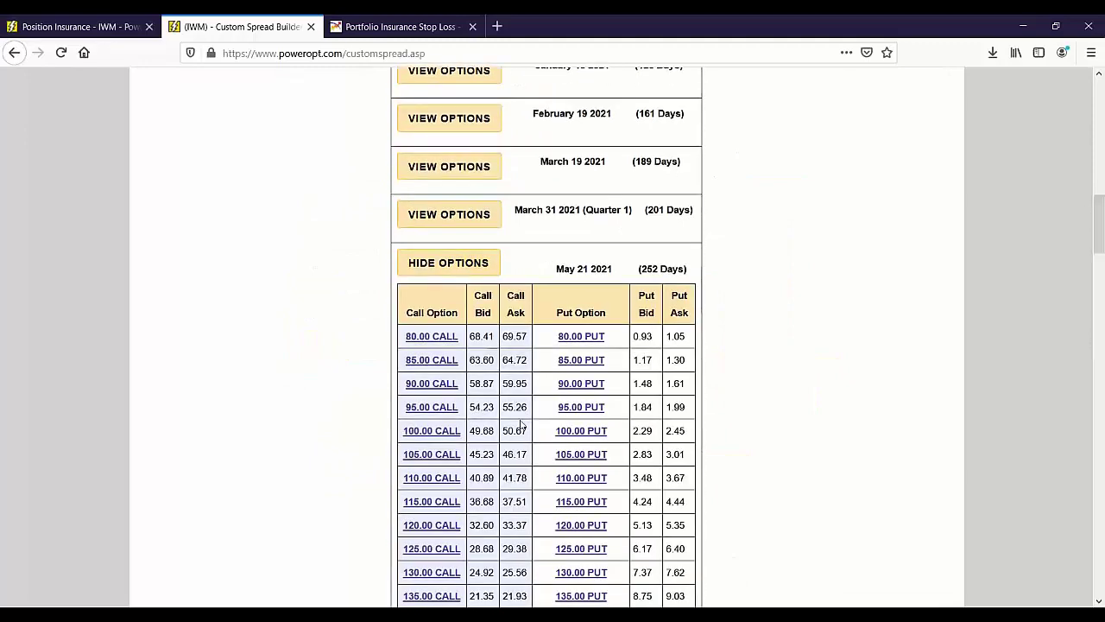
pyautogui.scroll(-6, 521, 421)
pyautogui.scroll(-5, 521, 421)
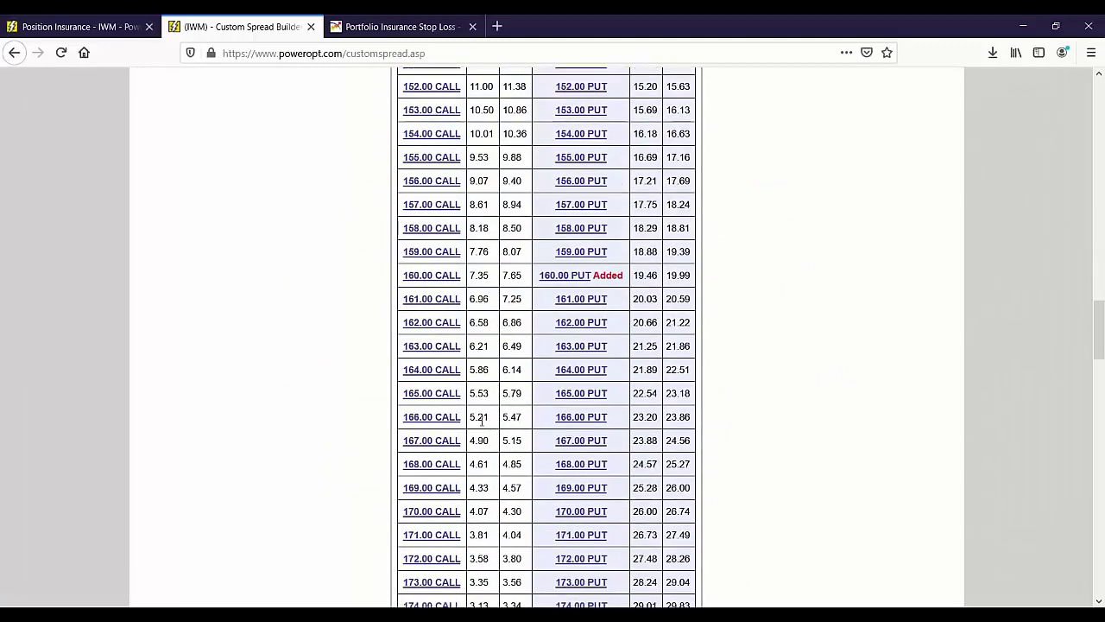
pyautogui.click(434, 394)
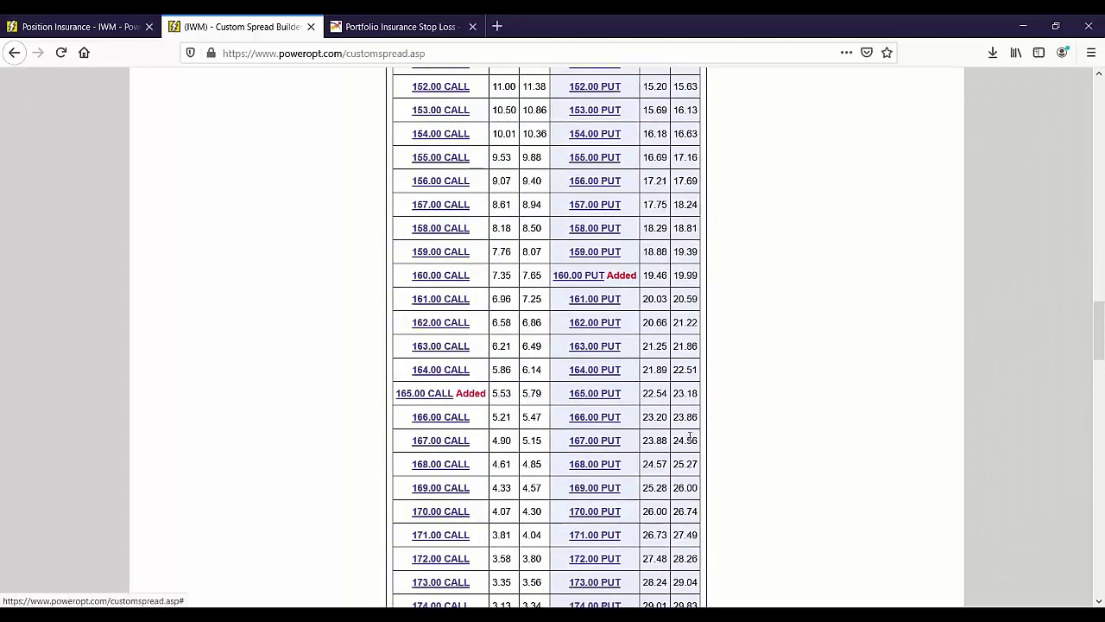
# Step: Set the 165 call to Sell with a quantity of 67 contracts and submit the spread for analysis
pyautogui.scroll(-10, 738, 442)
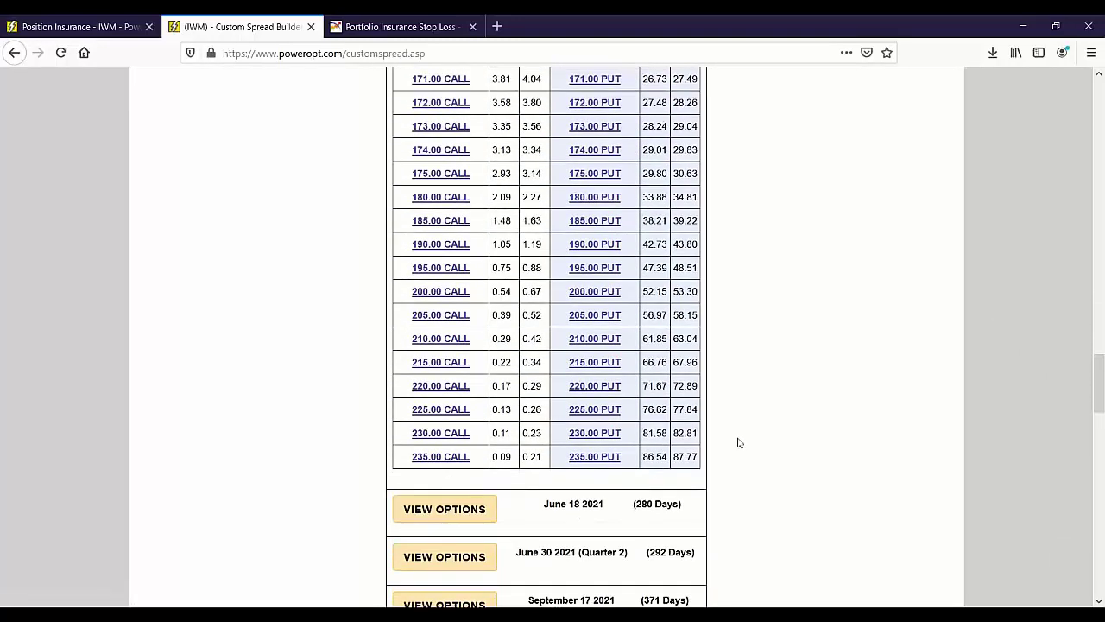
pyautogui.scroll(-2, 738, 442)
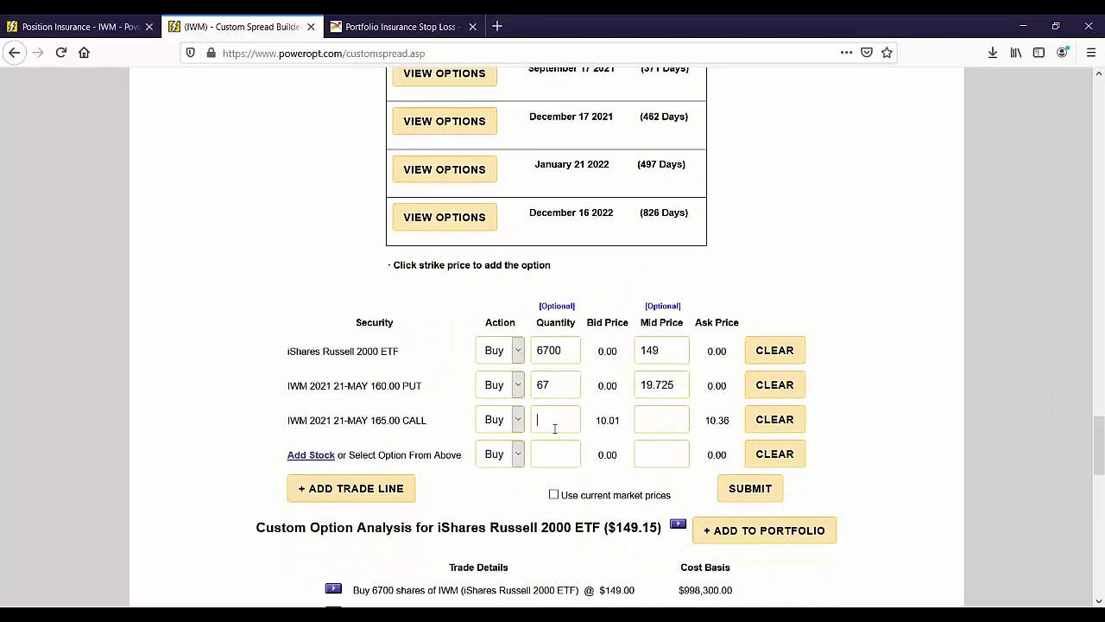
pyautogui.write('67')
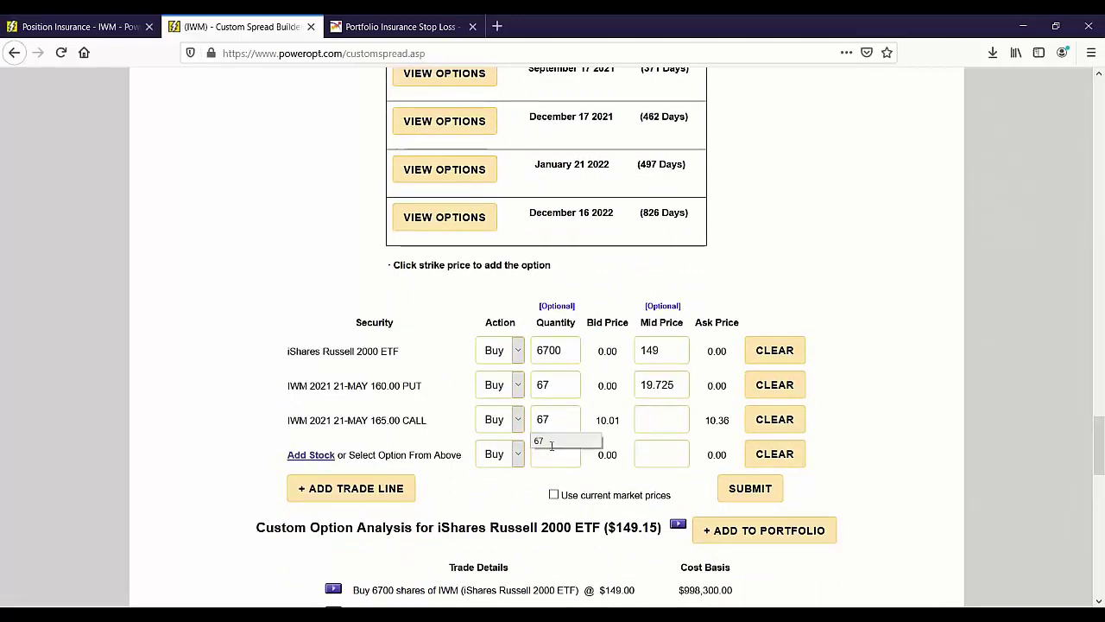
pyautogui.click(652, 419)
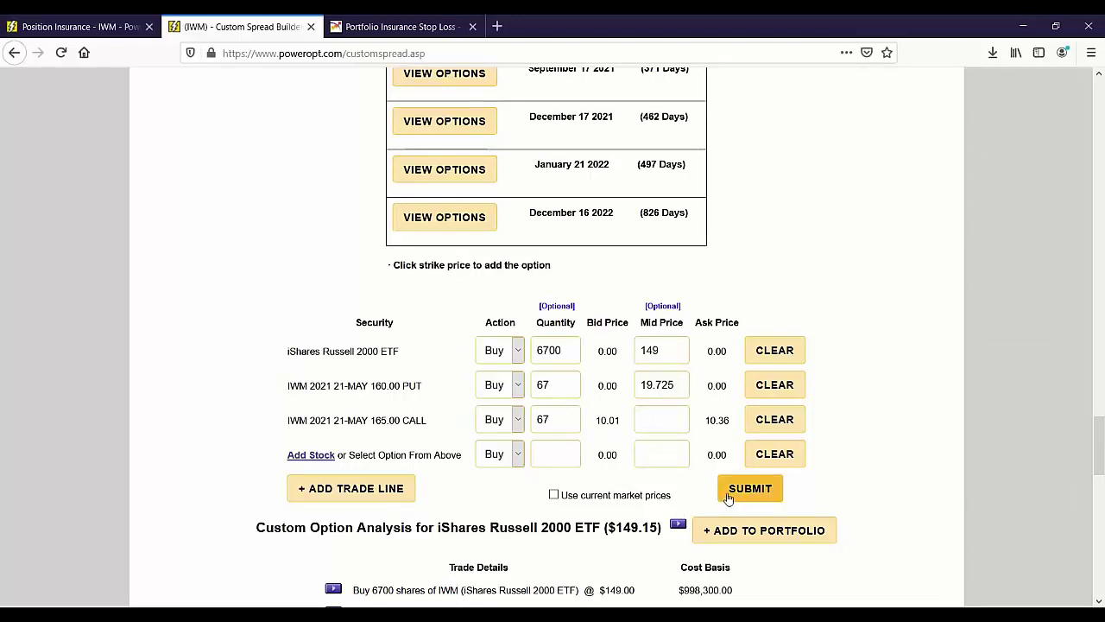
pyautogui.click(516, 421)
pyautogui.click(514, 462)
pyautogui.click(750, 489)
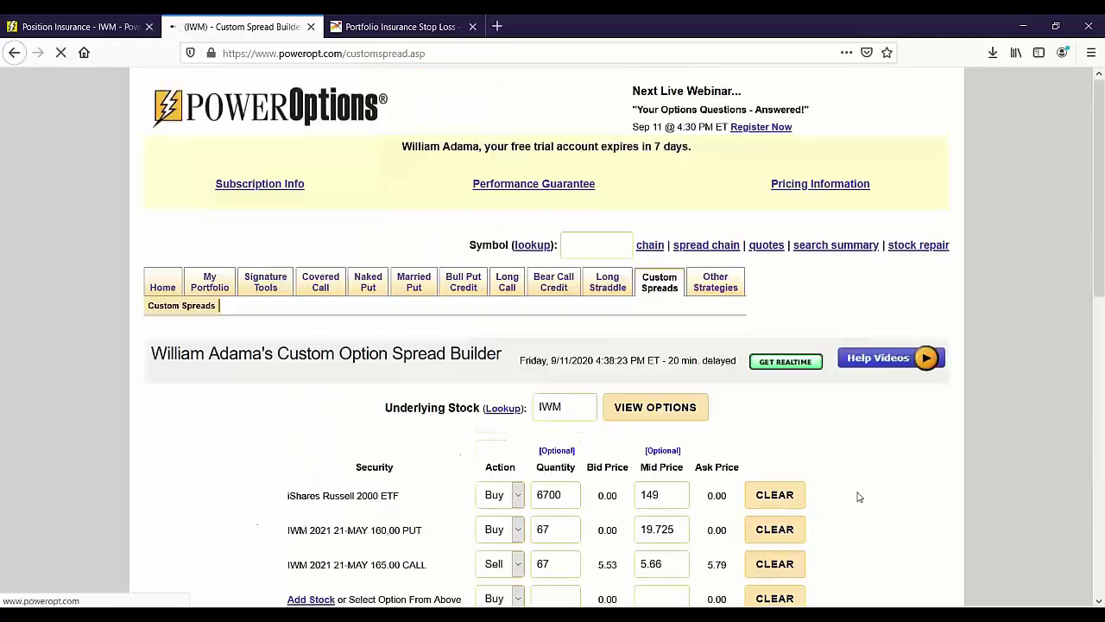
# Step: Review the analysis with the 165 call sold, checking the % max risk, the % return and the profit/loss chart
pyautogui.scroll(-8, 859, 496)
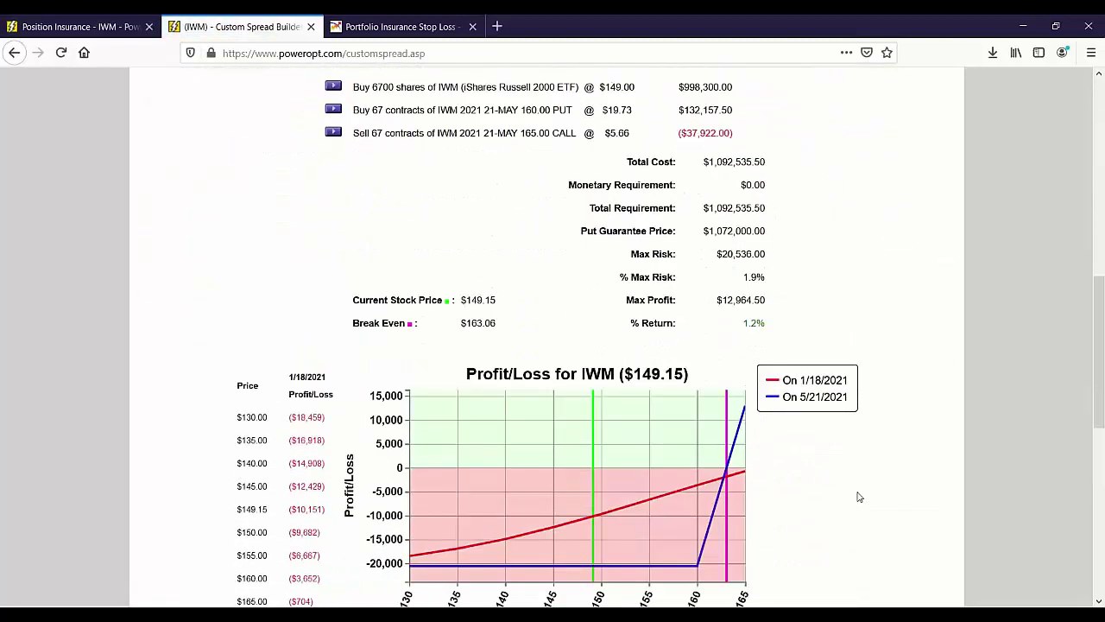
pyautogui.scroll(-1, 859, 496)
pyautogui.moveTo(767, 288); pyautogui.dragTo(726, 294)
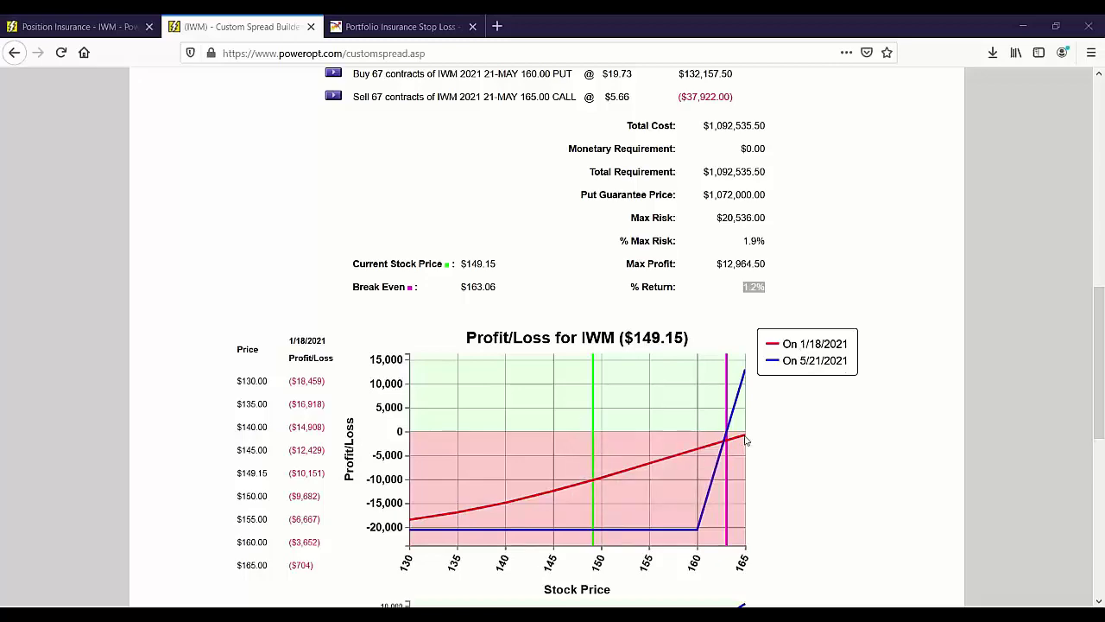
pyautogui.scroll(2, 808, 452)
pyautogui.scroll(5, 807, 452)
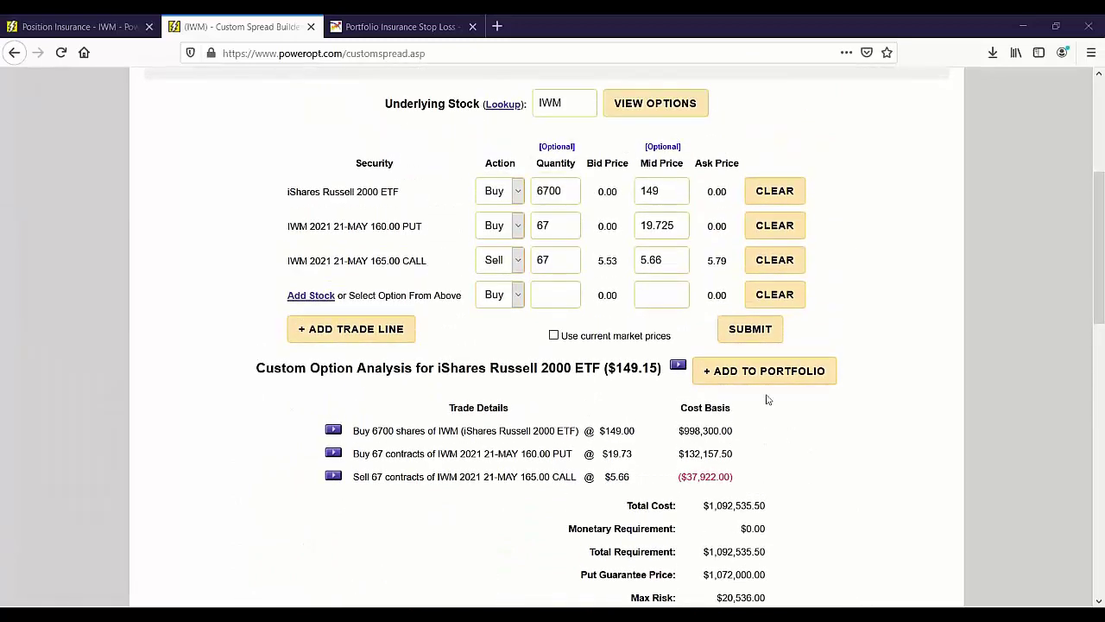
# Step: Remove the 165 call from the trade lines and resubmit the spread to analyze only the IWM shares and 160 puts
pyautogui.click(786, 264)
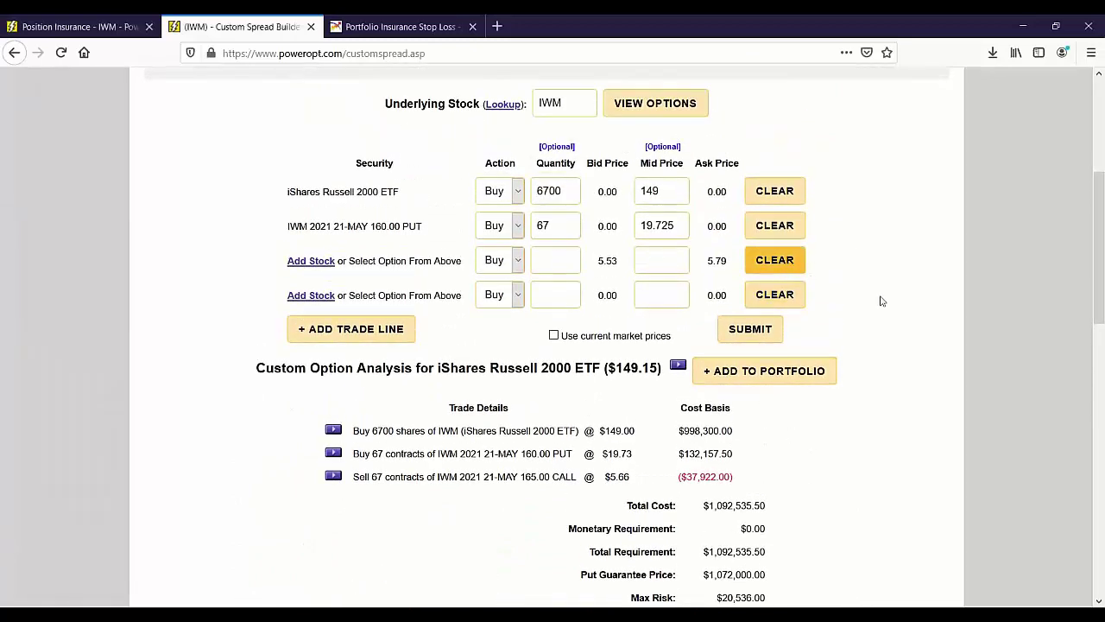
pyautogui.click(777, 333)
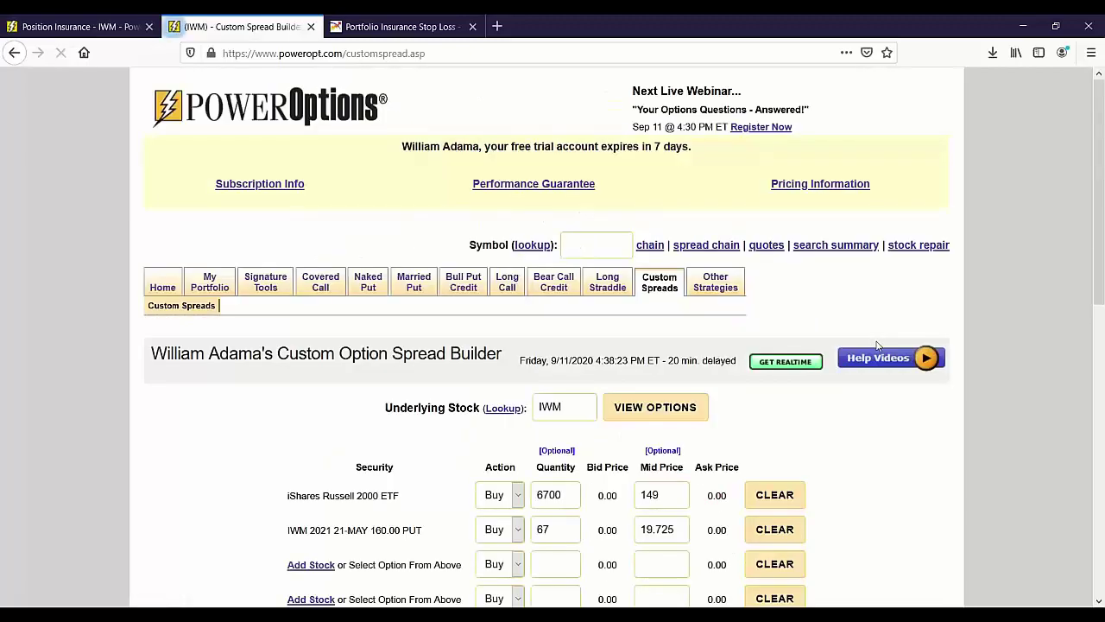
pyautogui.scroll(-3, 873, 445)
pyautogui.scroll(-4, 875, 456)
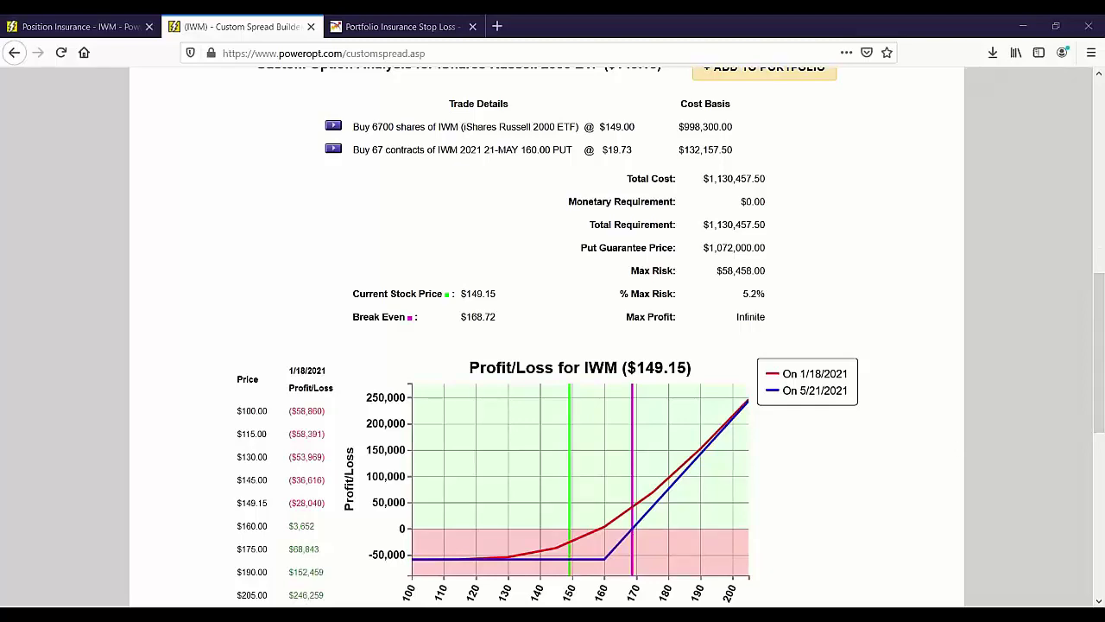
pyautogui.scroll(3, 300, 370)
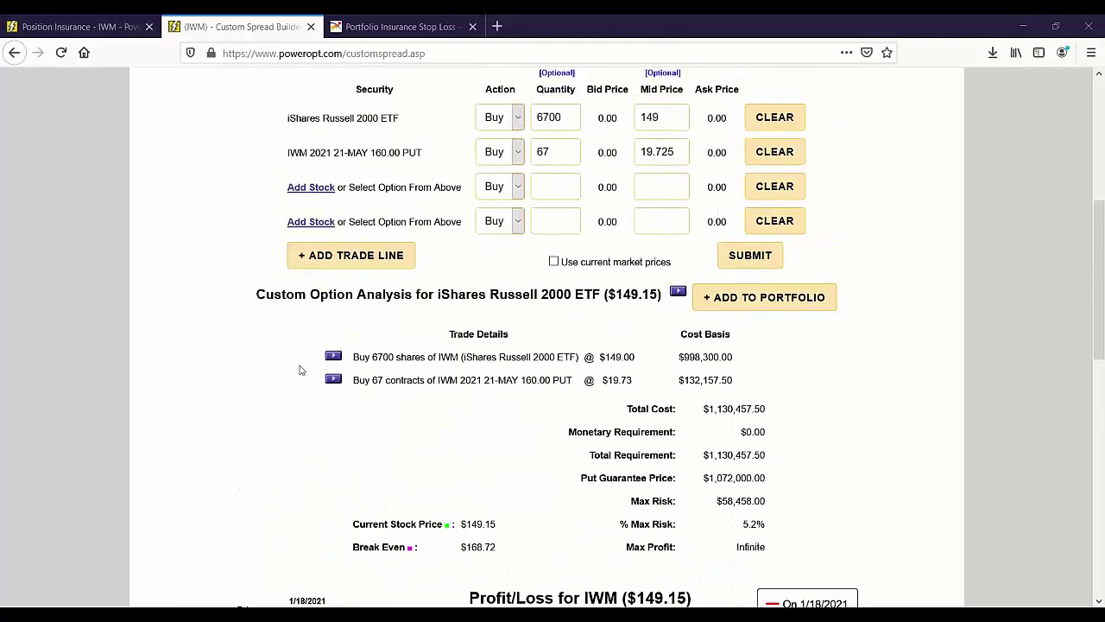
pyautogui.scroll(2, 300, 369)
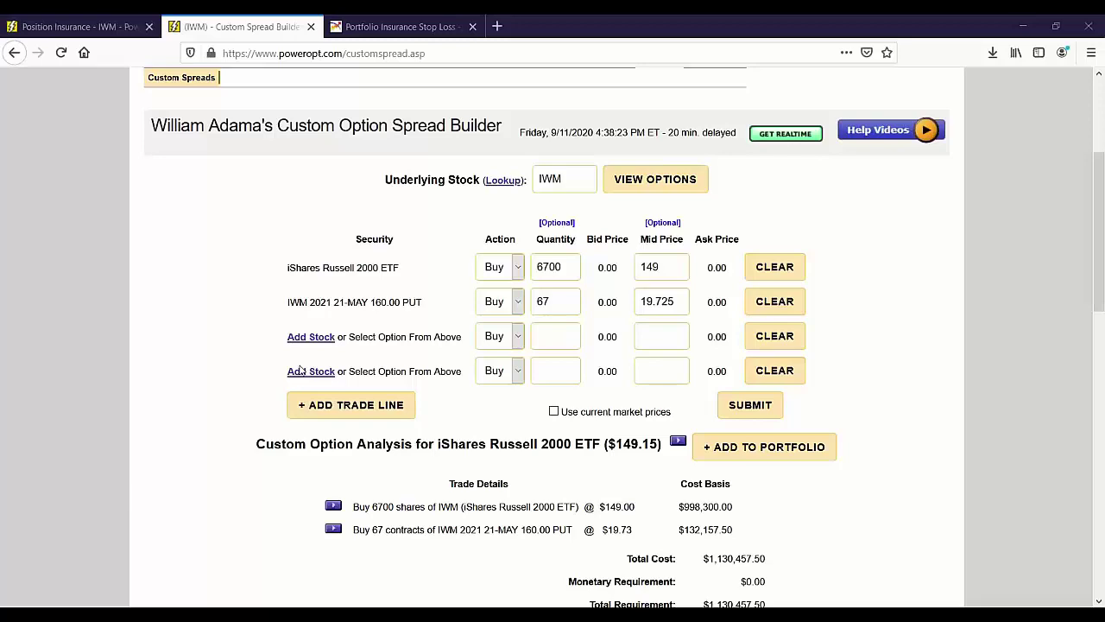
pyautogui.scroll(-5, 299, 377)
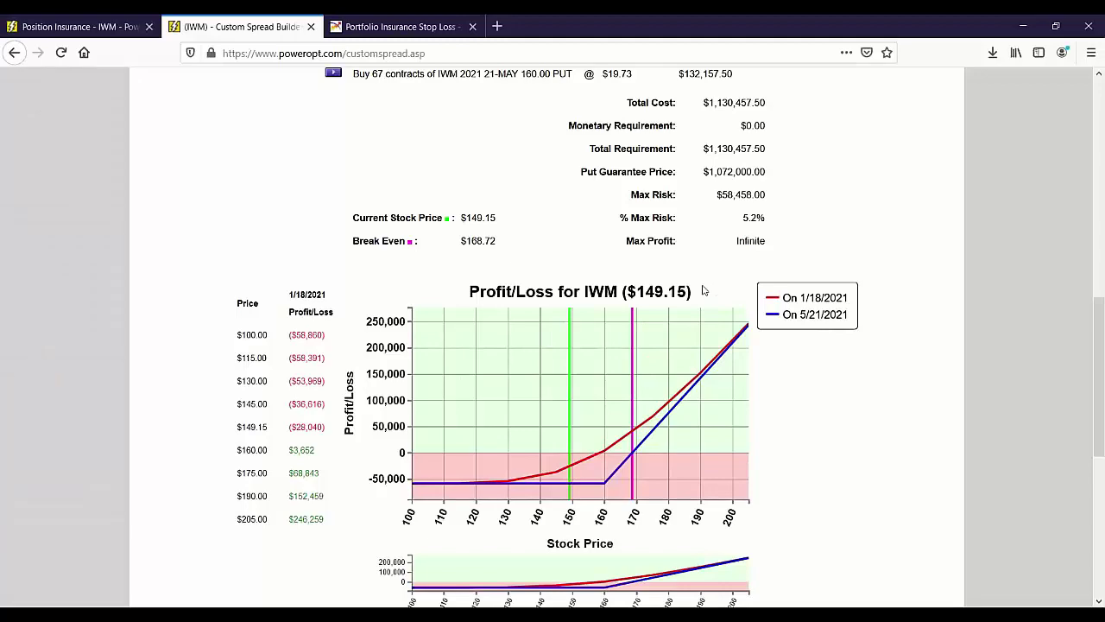
pyautogui.scroll(3, 704, 291)
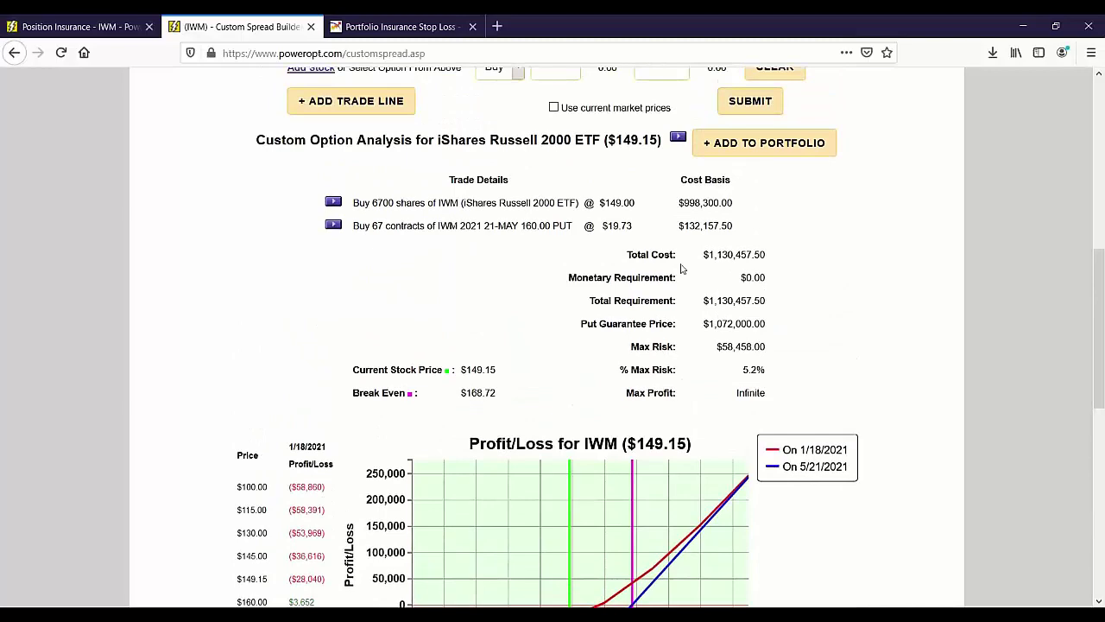
# Step: Add the October 9 2020 155 call from the IWM option chain to the trade lines
pyautogui.scroll(5, 681, 268)
pyautogui.click(662, 119)
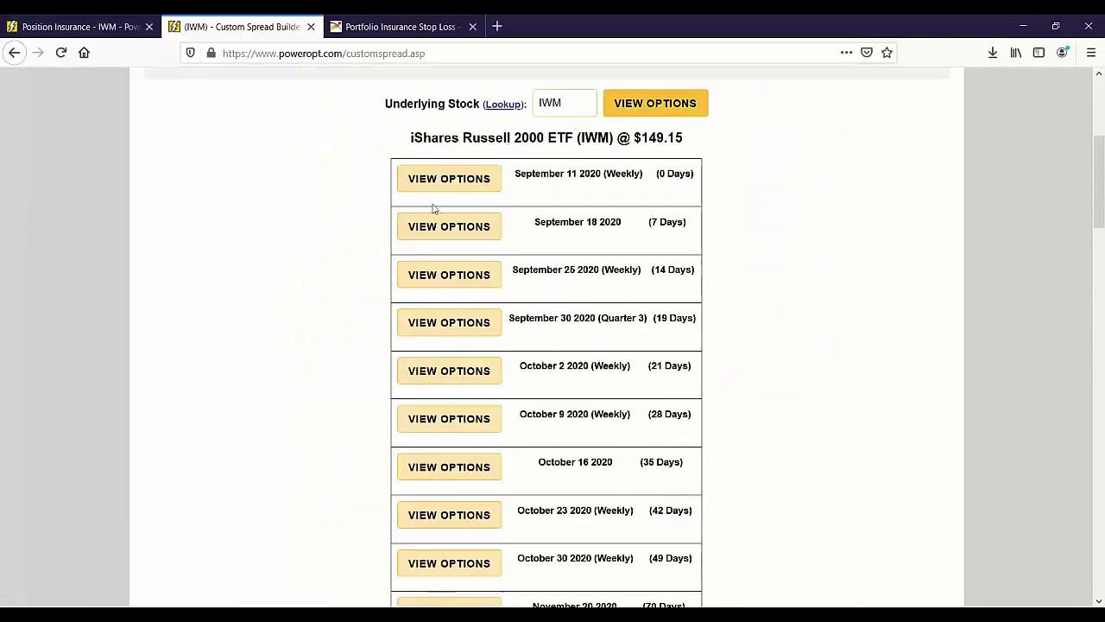
pyautogui.click(430, 423)
pyautogui.scroll(-3, 503, 411)
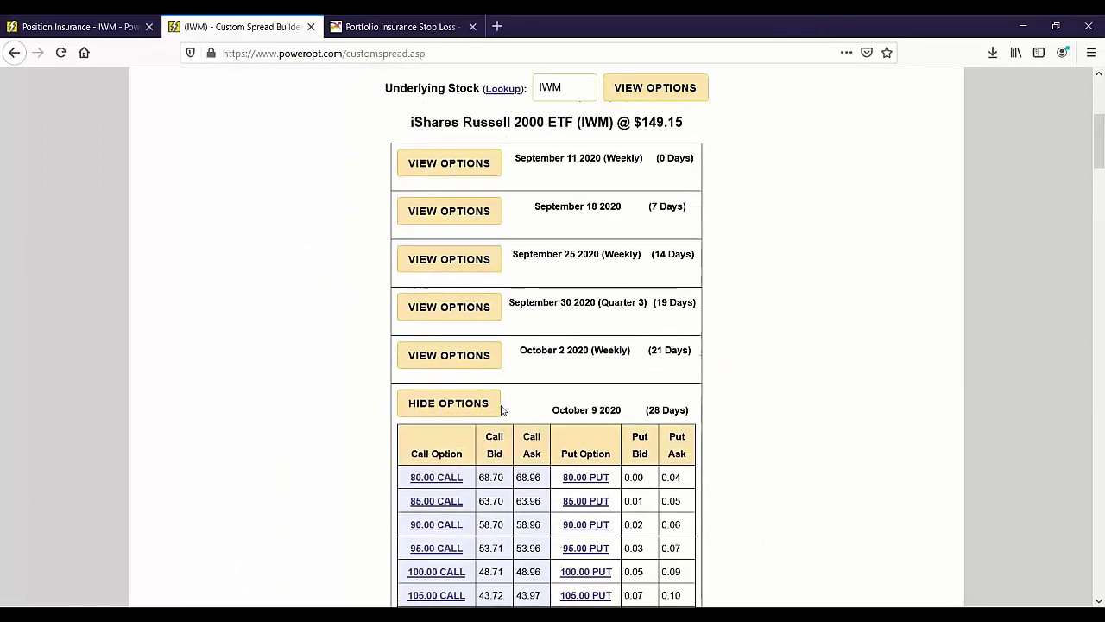
pyautogui.scroll(-10, 579, 229)
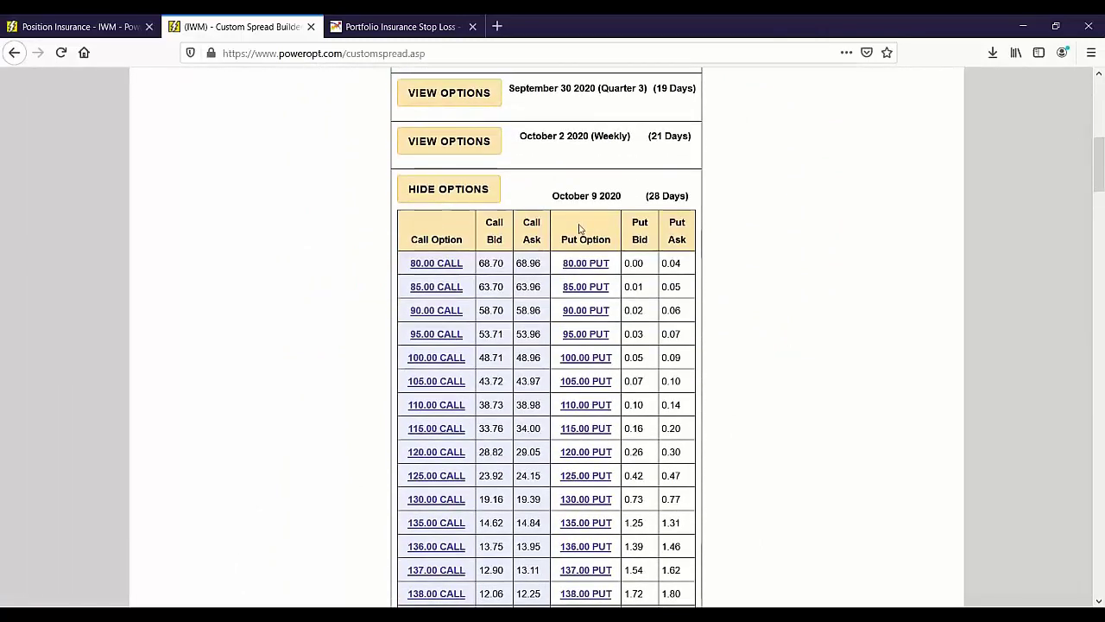
pyautogui.scroll(-3, 526, 259)
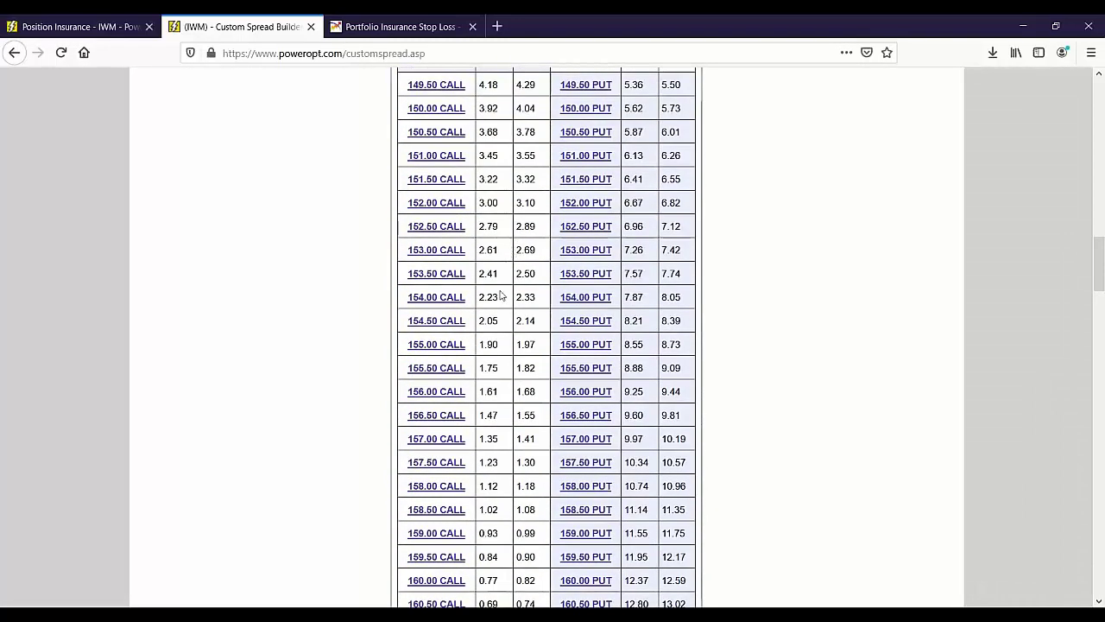
pyautogui.click(442, 349)
# Step: Set the October 155 call to Sell with a quantity of 67 contracts and submit the spread for analysis
pyautogui.scroll(-15, 765, 360)
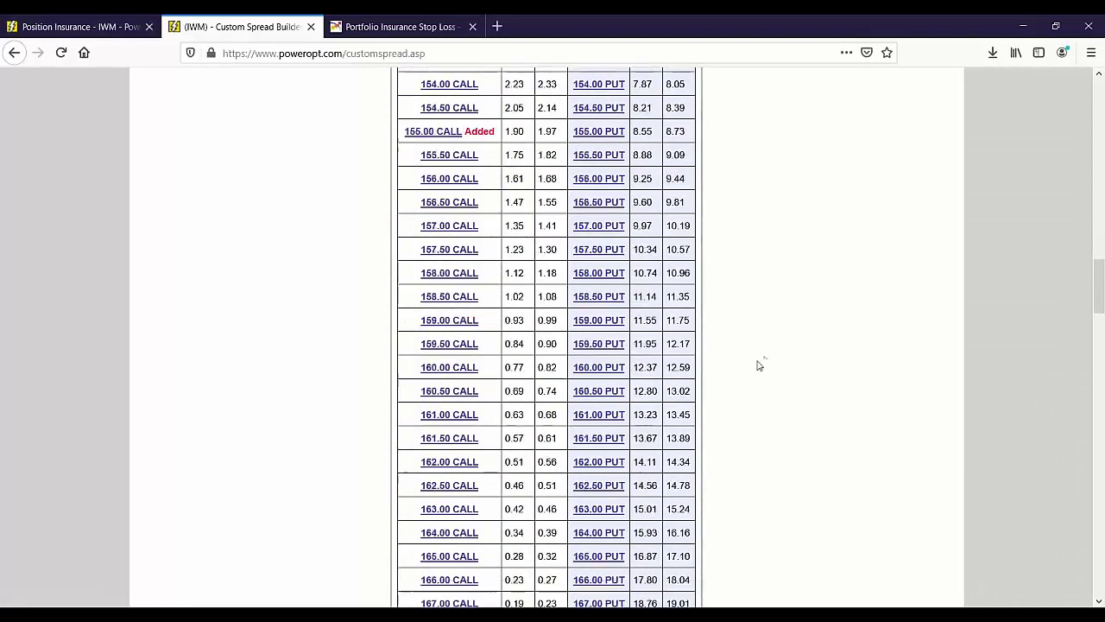
pyautogui.scroll(-9, 740, 365)
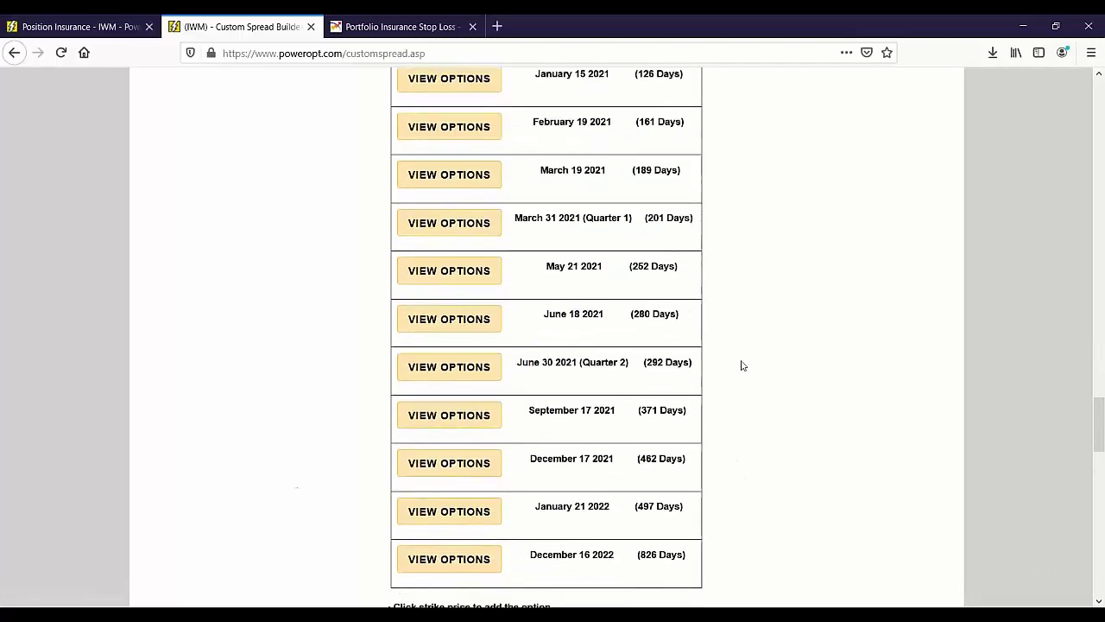
pyautogui.click(518, 420)
pyautogui.click(497, 461)
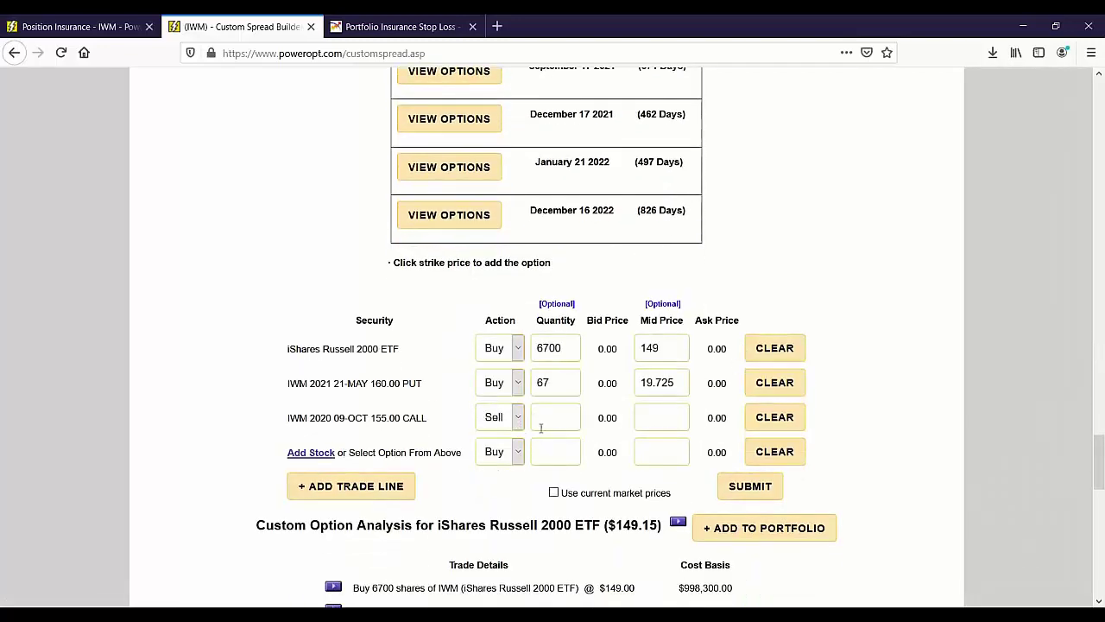
pyautogui.write('67')
pyautogui.scroll(-3, 629, 410)
pyautogui.click(751, 337)
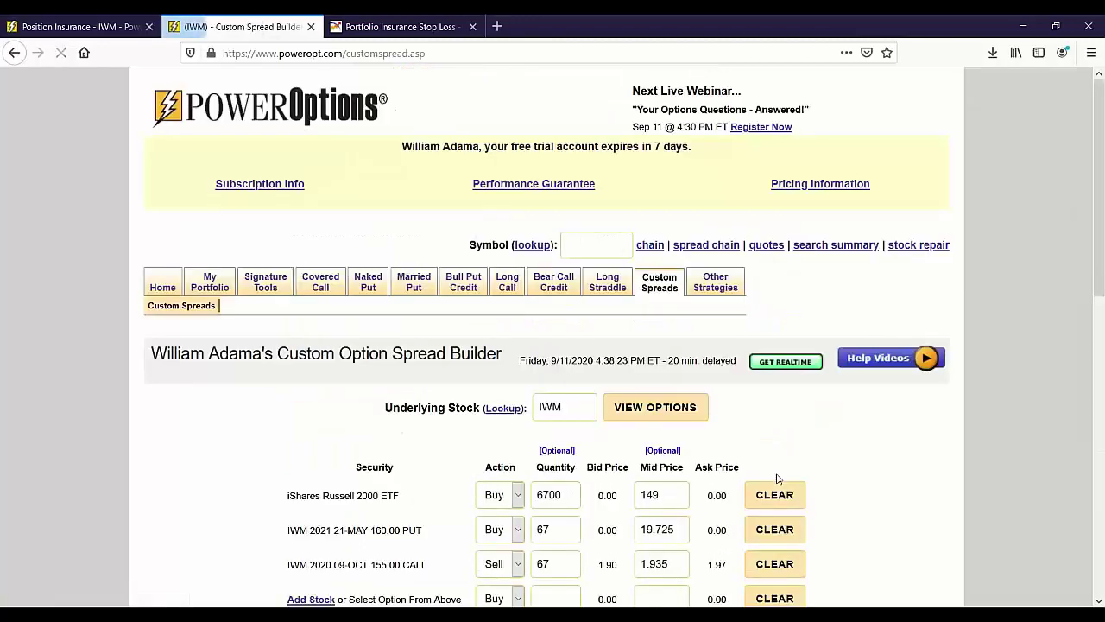
# Step: Review the analysis with the October 155 call sold, checking the chart's profit/loss at the 155 and 160 stock prices
pyautogui.scroll(-8, 777, 479)
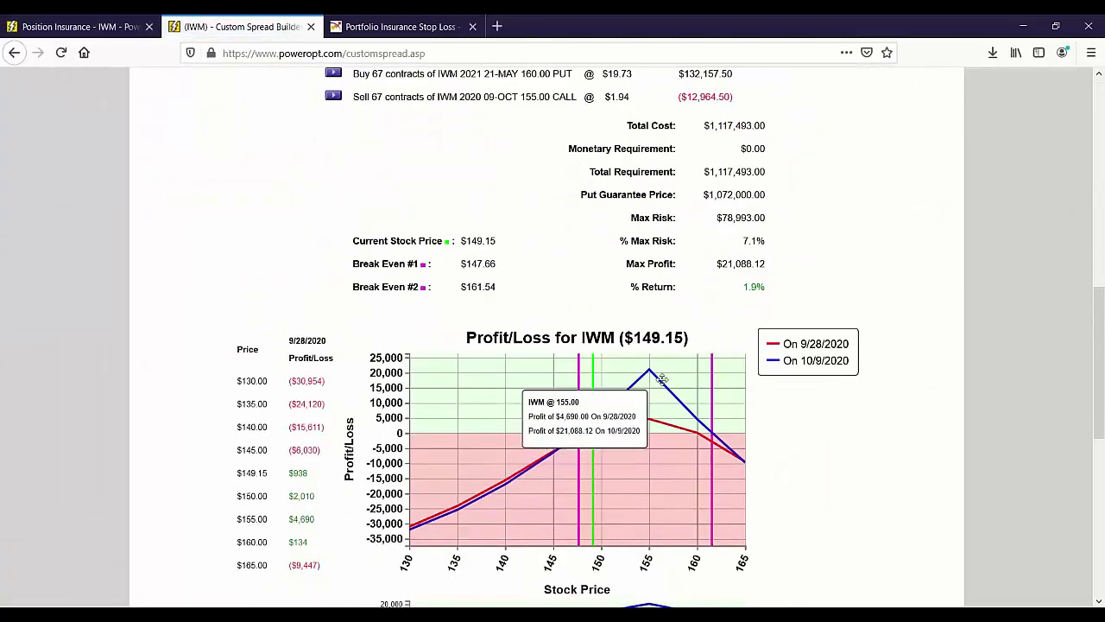
pyautogui.moveTo(704, 425)
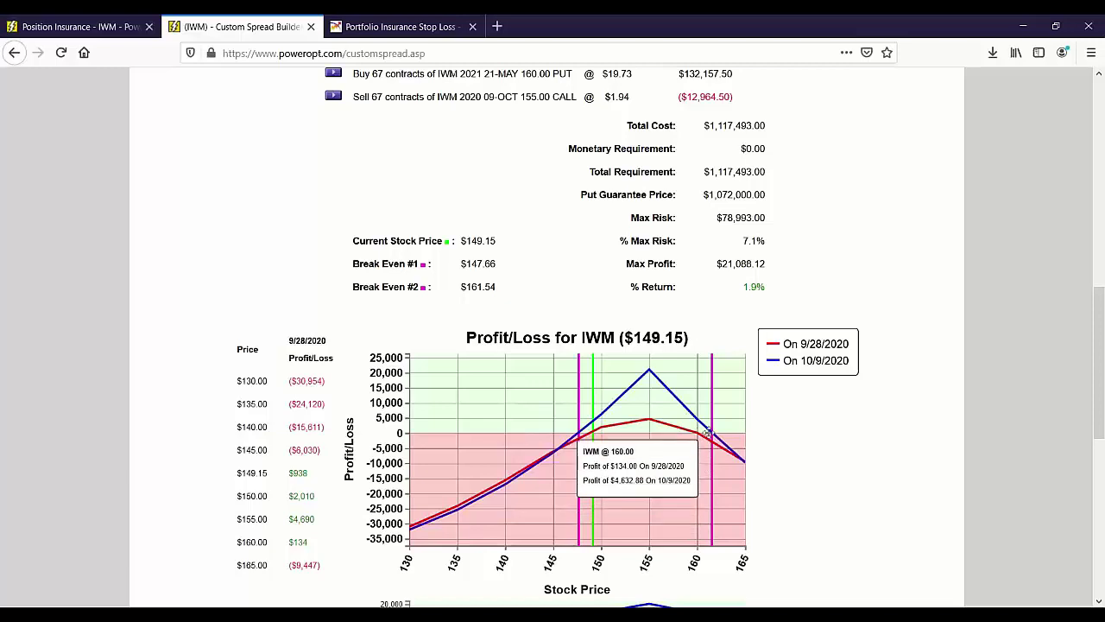
pyautogui.moveTo(661, 381)
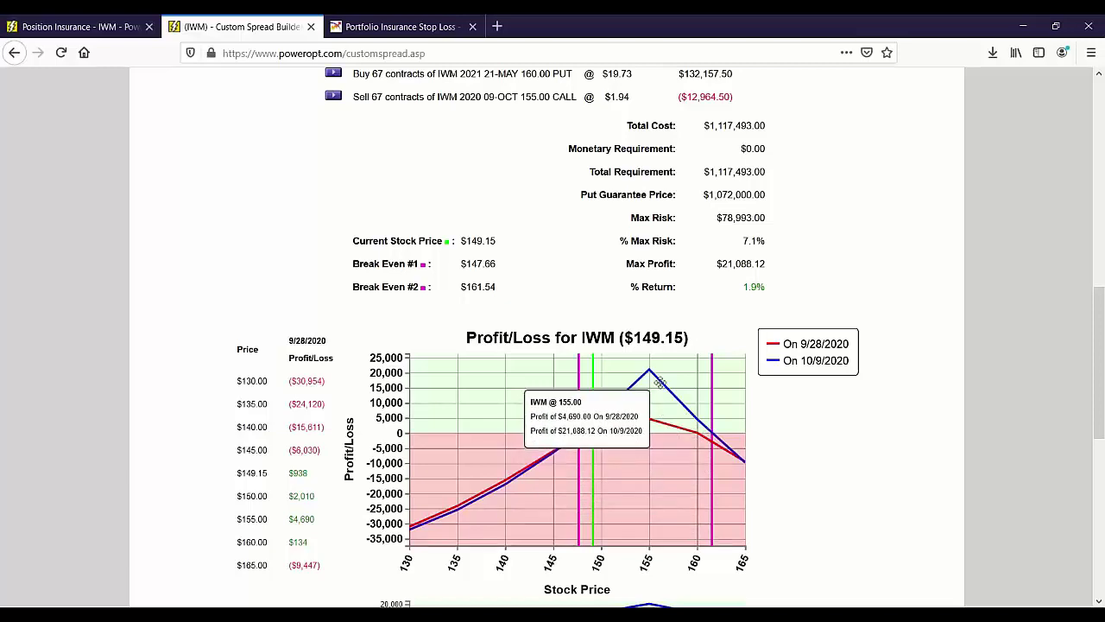
pyautogui.moveTo(737, 432)
# Step: Replace the October 155 call in the trade lines with the October 9 2020 160 call from the IWM option chain
pyautogui.scroll(3, 682, 393)
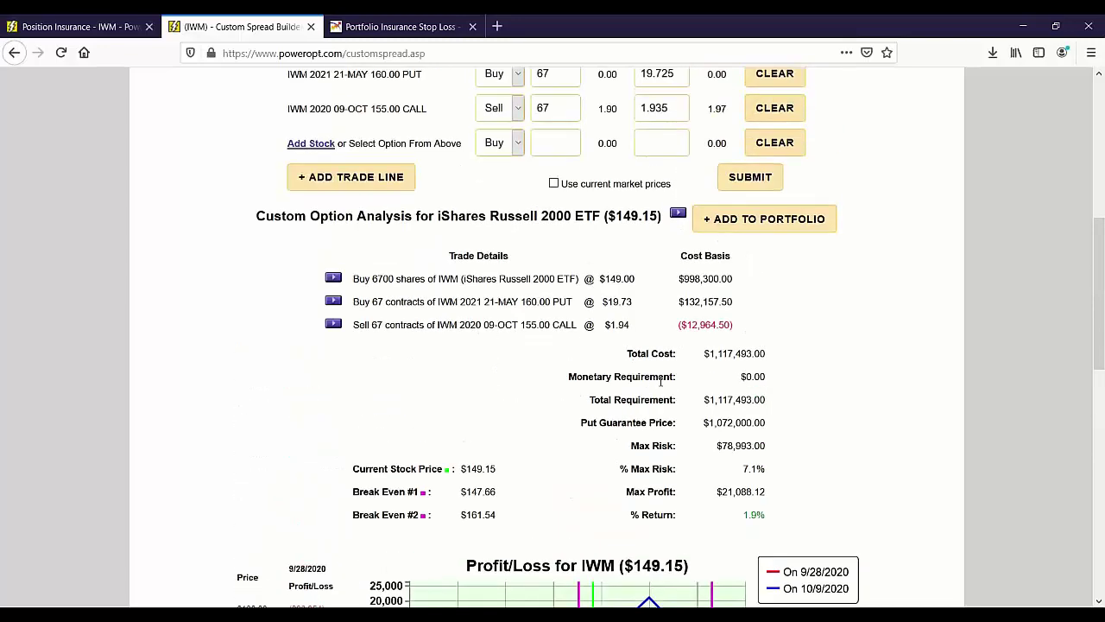
pyautogui.scroll(2, 660, 380)
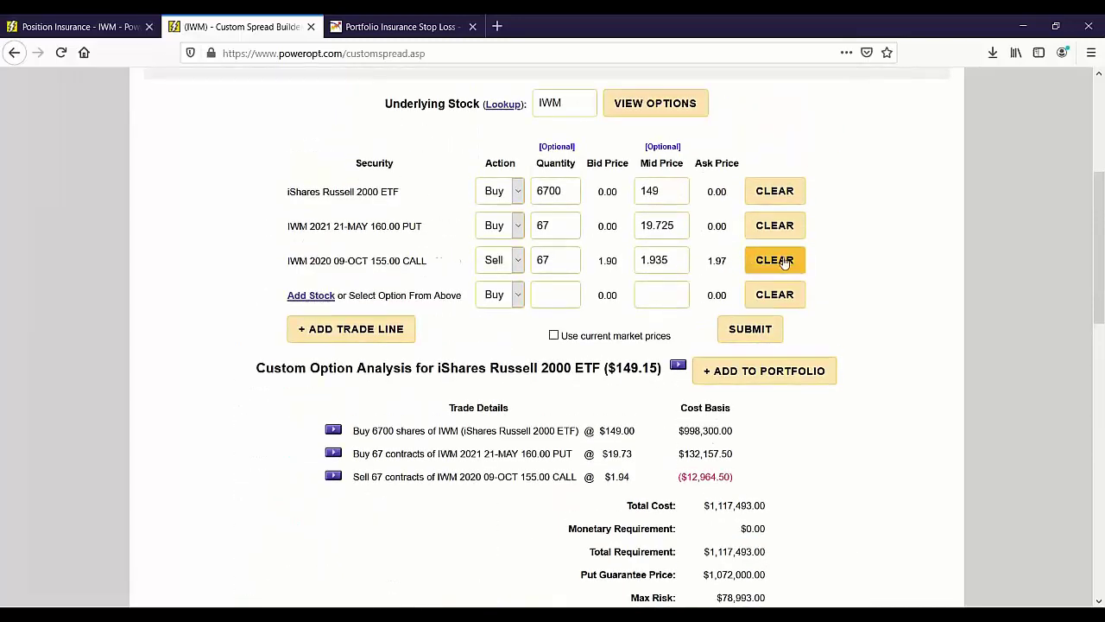
pyautogui.click(779, 261)
pyautogui.click(651, 105)
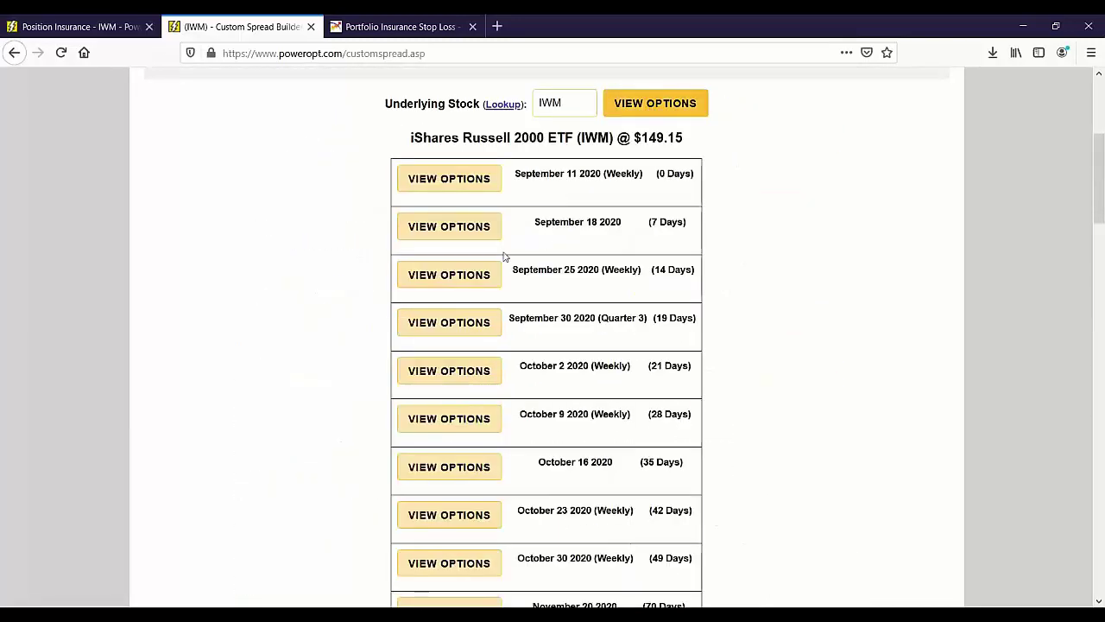
pyautogui.scroll(-1, 501, 257)
pyautogui.click(456, 338)
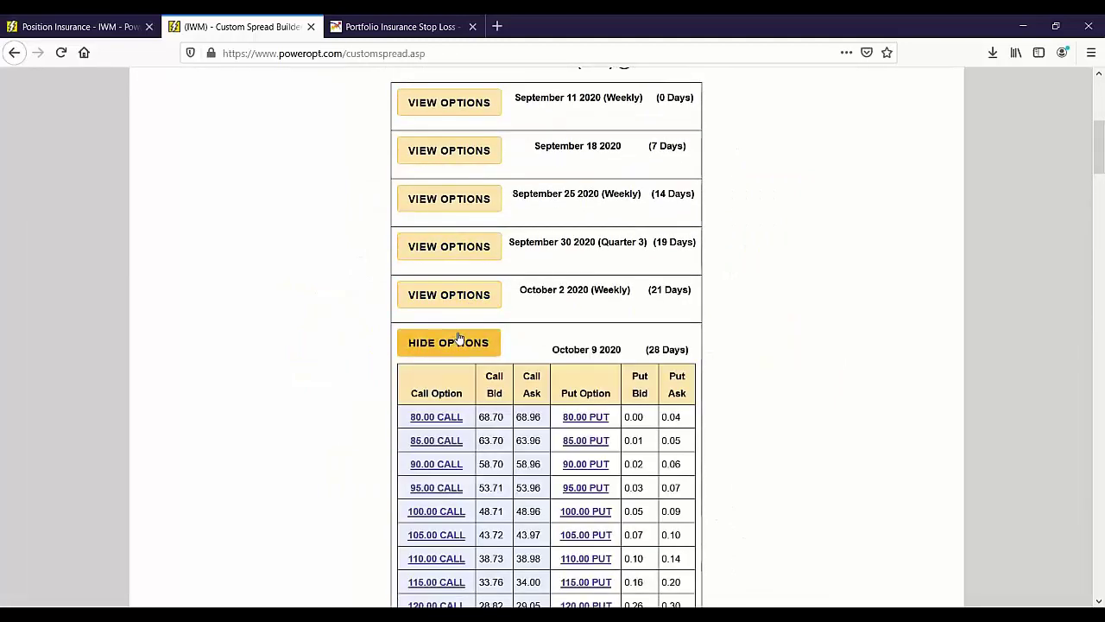
pyautogui.scroll(-6, 459, 337)
pyautogui.scroll(-8, 458, 337)
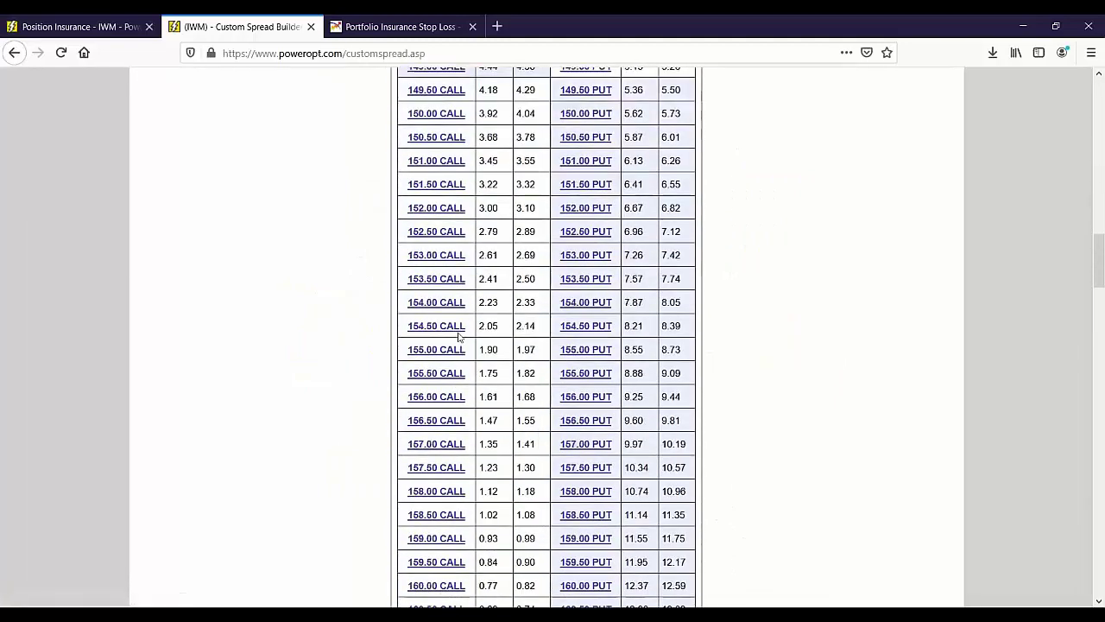
pyautogui.scroll(-1, 454, 451)
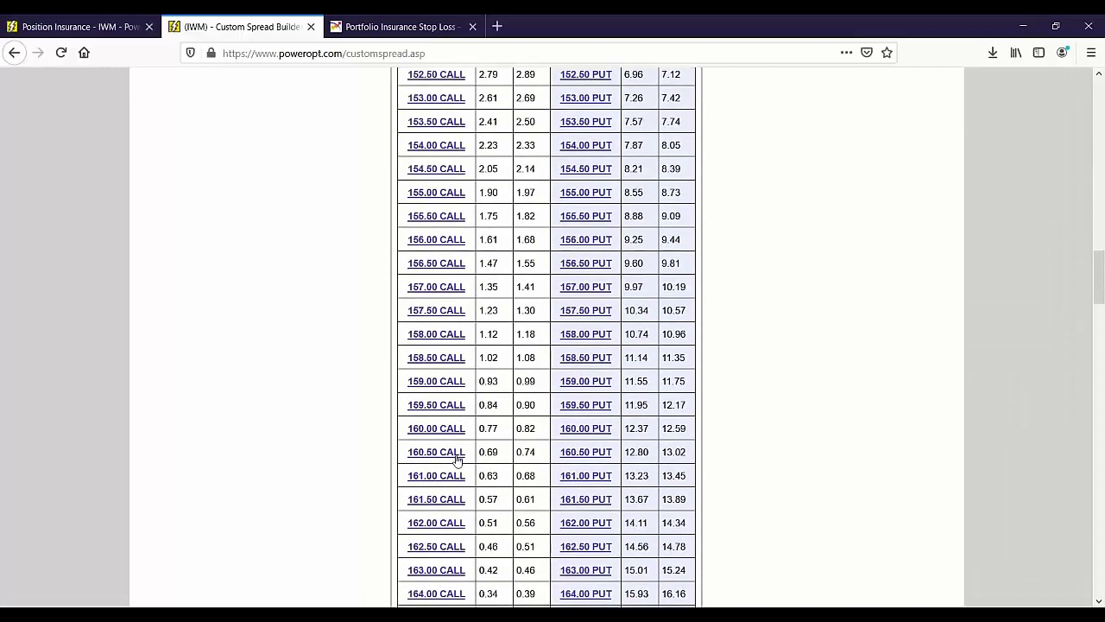
pyautogui.click(436, 429)
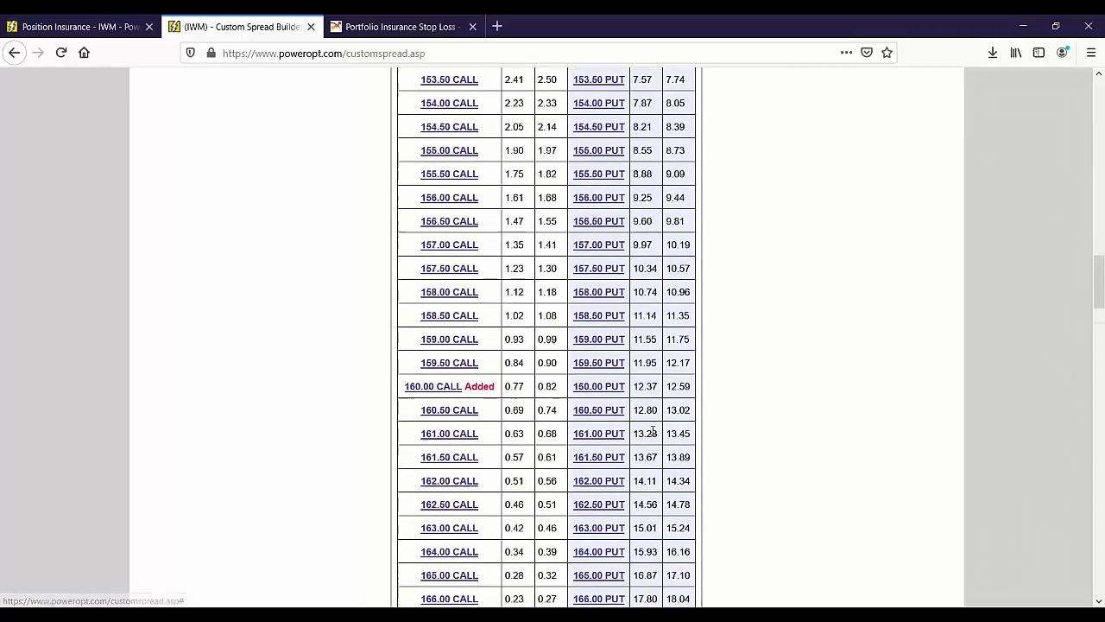
# Step: Set the October 160 call to Sell with a quantity of 67 contracts and submit the spread for analysis
pyautogui.scroll(-15, 640, 435)
pyautogui.scroll(-3, 640, 434)
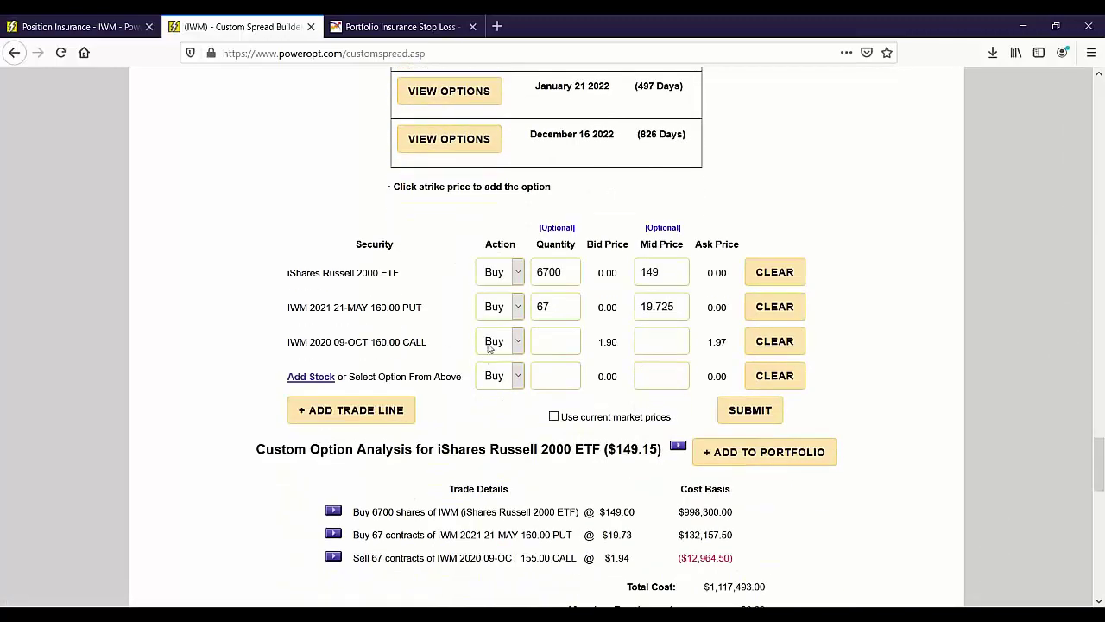
pyautogui.click(519, 342)
pyautogui.click(511, 384)
pyautogui.click(546, 342)
pyautogui.write('67')
pyautogui.click(653, 342)
pyautogui.click(782, 419)
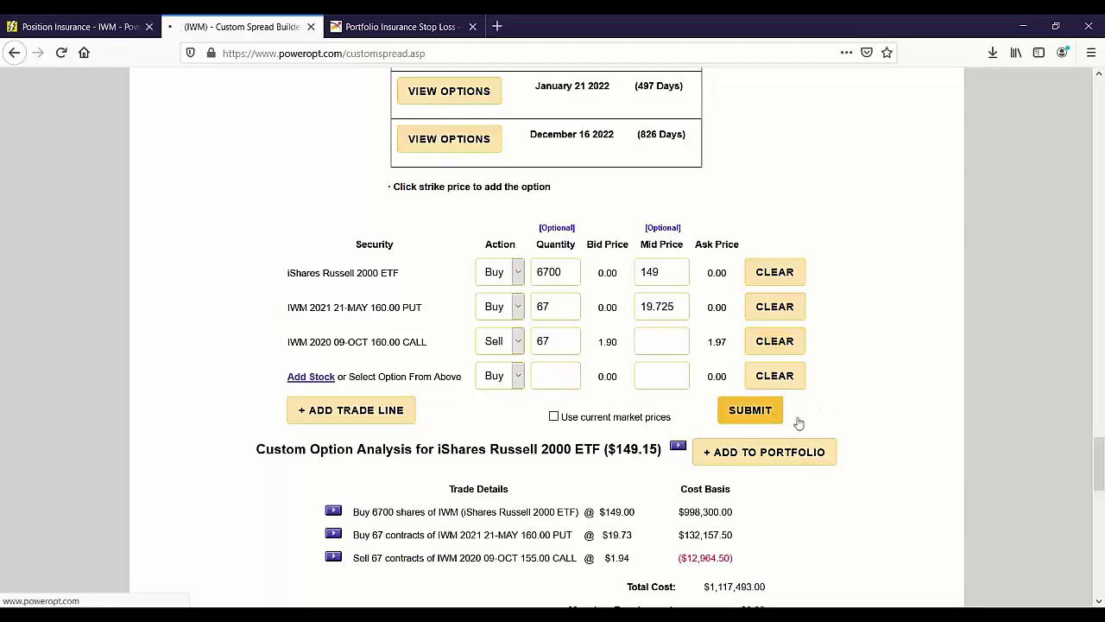
# Step: Review the analysis with the October 160 call sold, checking the % max risk and the chart's profit/loss at the 160 stock price
pyautogui.scroll(-6, 824, 464)
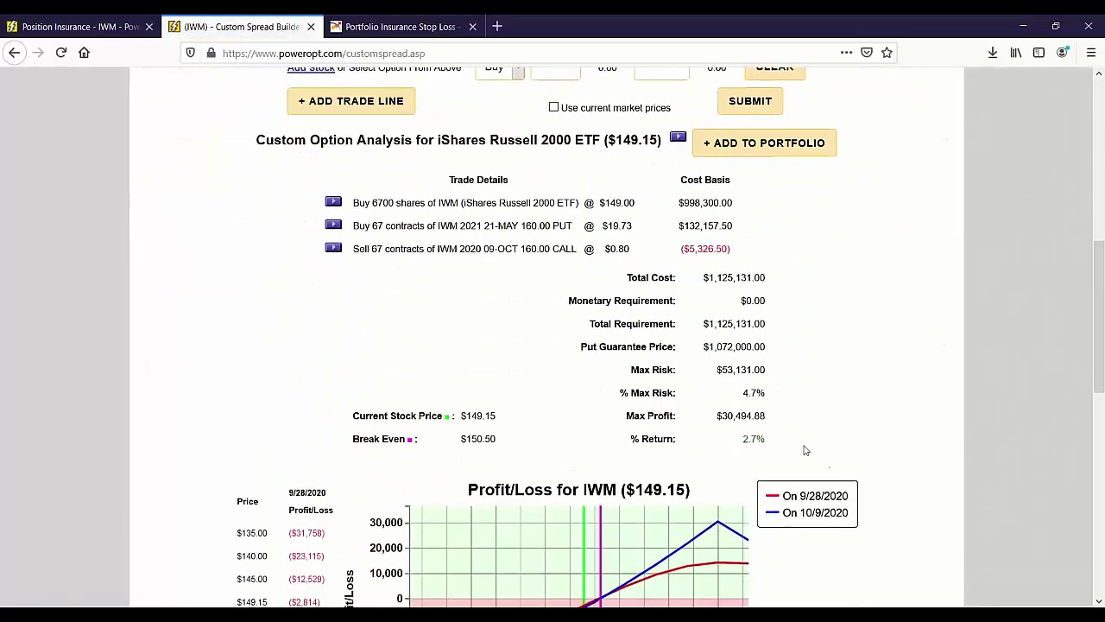
pyautogui.moveTo(743, 394); pyautogui.dragTo(784, 402)
pyautogui.scroll(-3, 783, 402)
pyautogui.moveTo(720, 380)
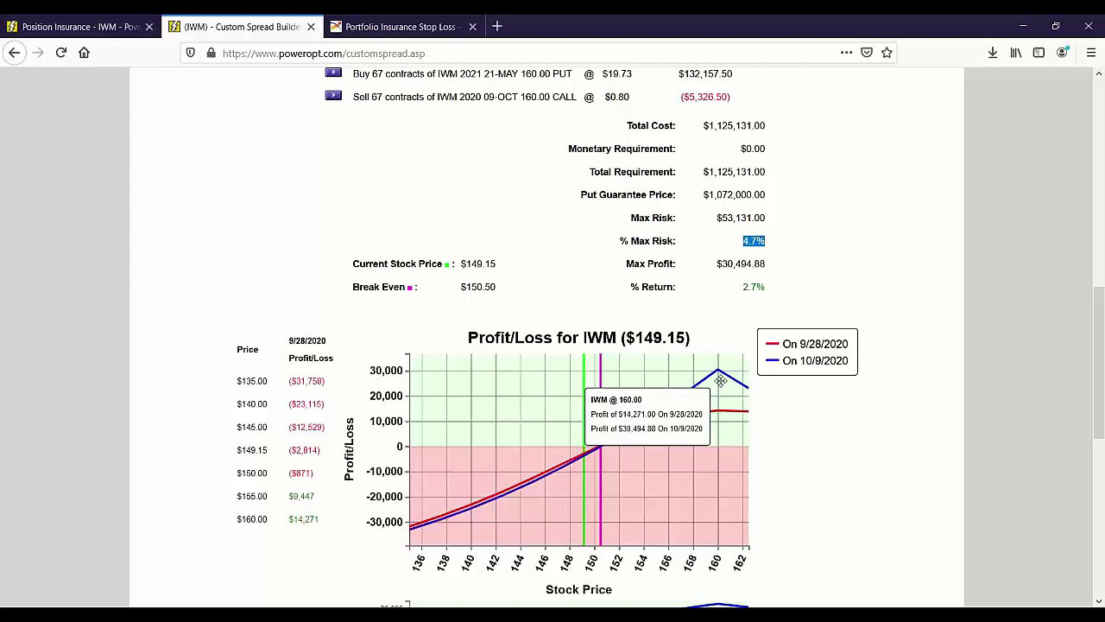
# Step: Compare the cost basis of the 160 puts with the premium from the October 160 calls and the % max risk
pyautogui.scroll(2, 688, 149)
pyautogui.moveTo(688, 149); pyautogui.dragTo(775, 177)
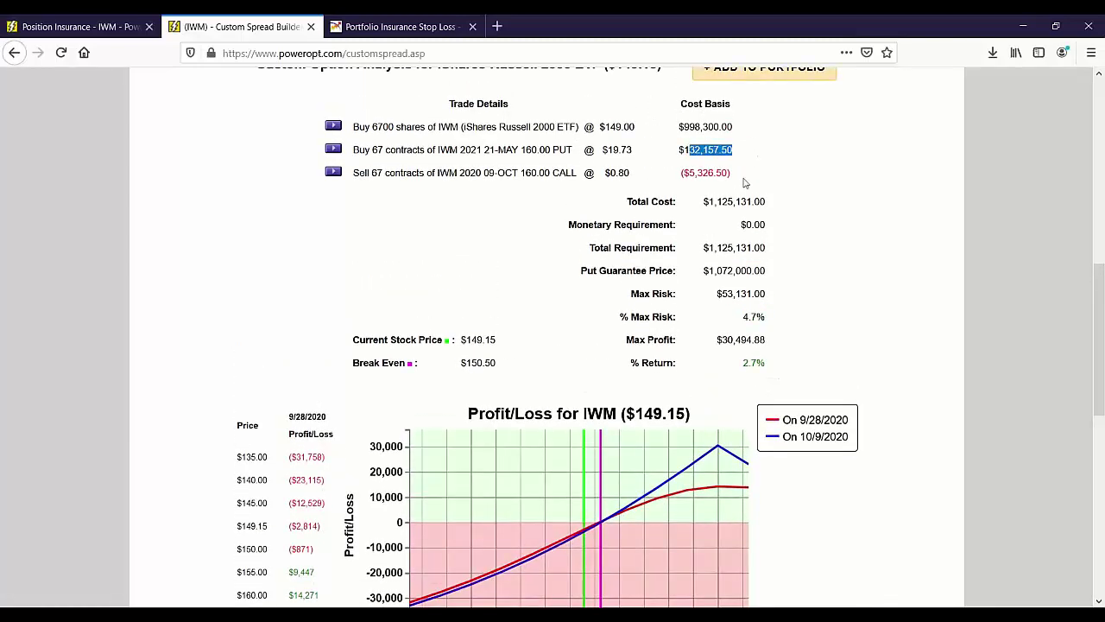
pyautogui.moveTo(675, 181); pyautogui.dragTo(768, 182)
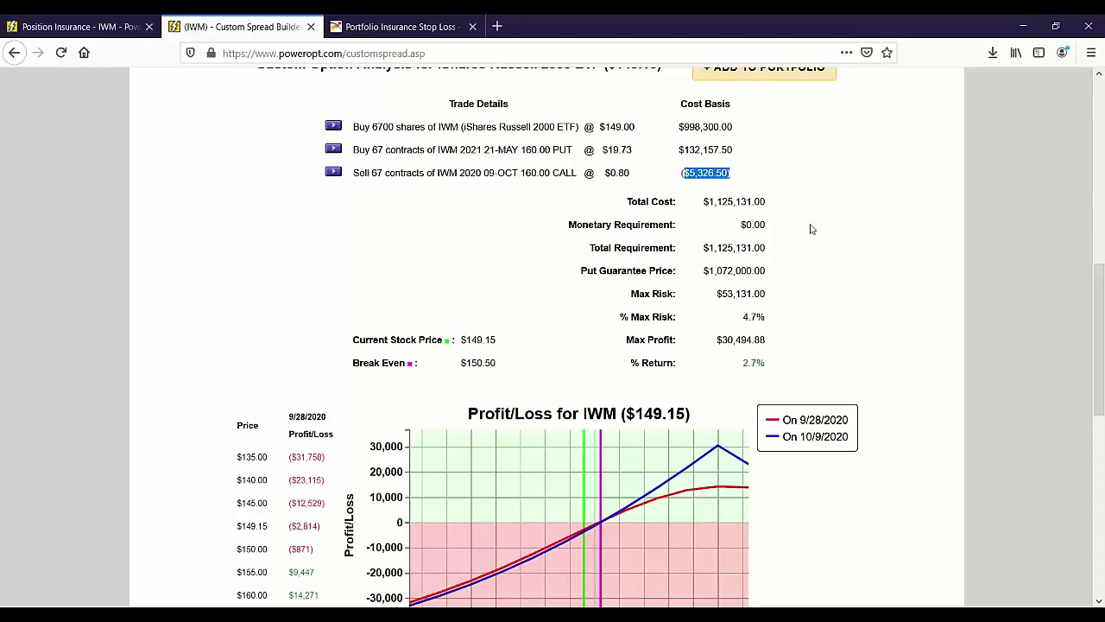
pyautogui.moveTo(734, 321); pyautogui.dragTo(774, 323)
pyautogui.click(732, 175)
pyautogui.moveTo(776, 326); pyautogui.dragTo(802, 316)
pyautogui.click(814, 310)
# Step: Examine the profit/loss chart and the May 2021 160 put's price and cost basis in the trade details
pyautogui.moveTo(643, 485)
pyautogui.scroll(-2, 604, 388)
pyautogui.scroll(2, 552, 259)
pyautogui.moveTo(521, 147); pyautogui.dragTo(632, 152)
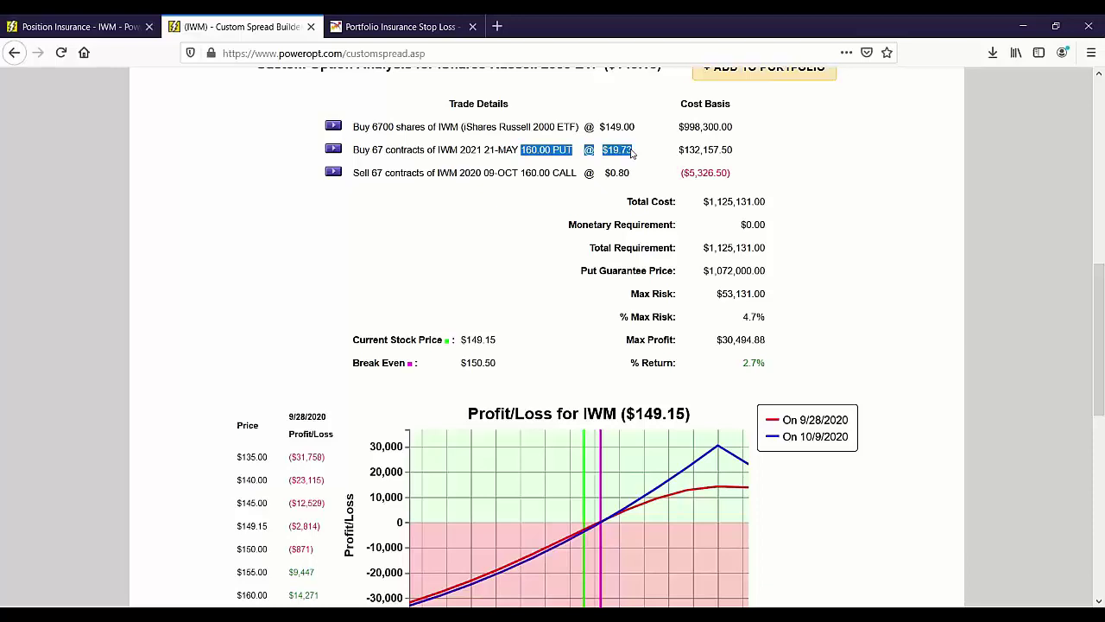
pyautogui.click(633, 152)
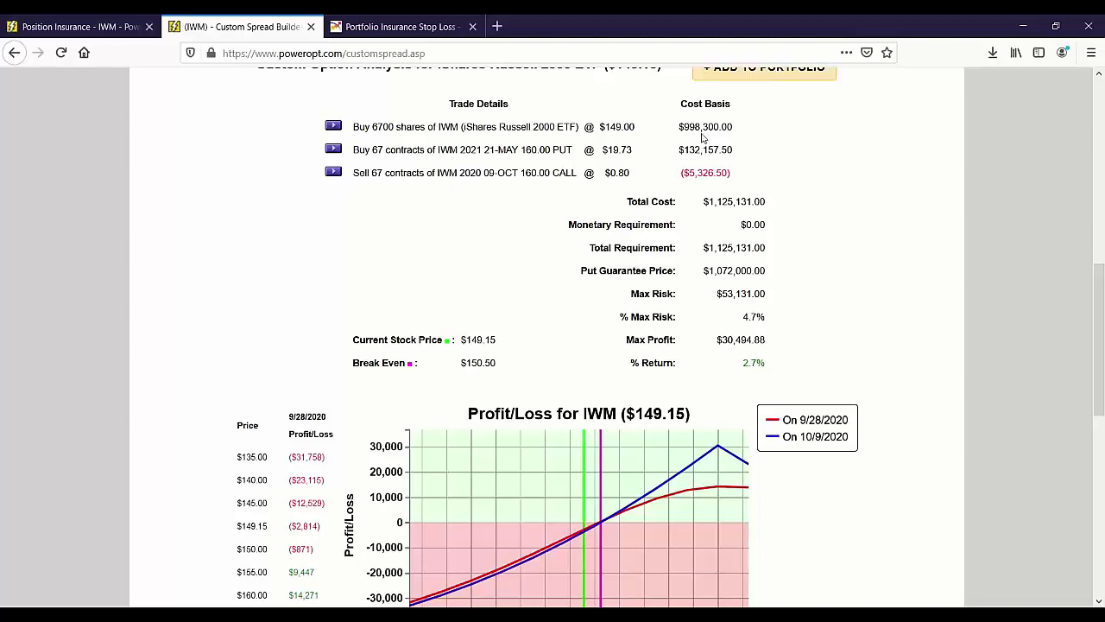
pyautogui.scroll(2, 848, 244)
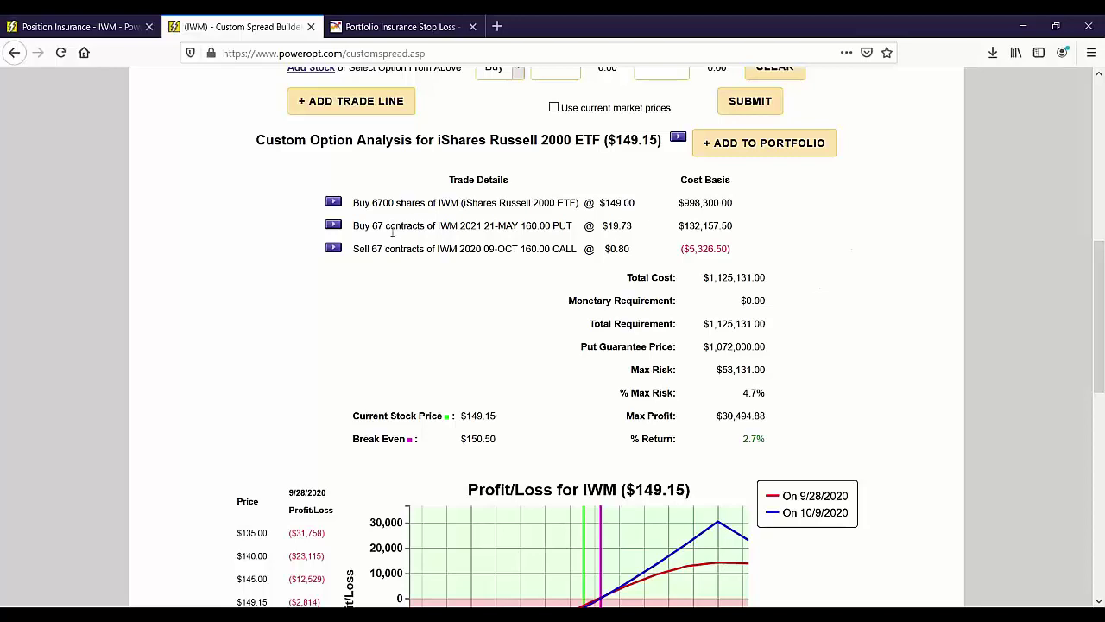
pyautogui.moveTo(421, 226); pyautogui.dragTo(736, 227)
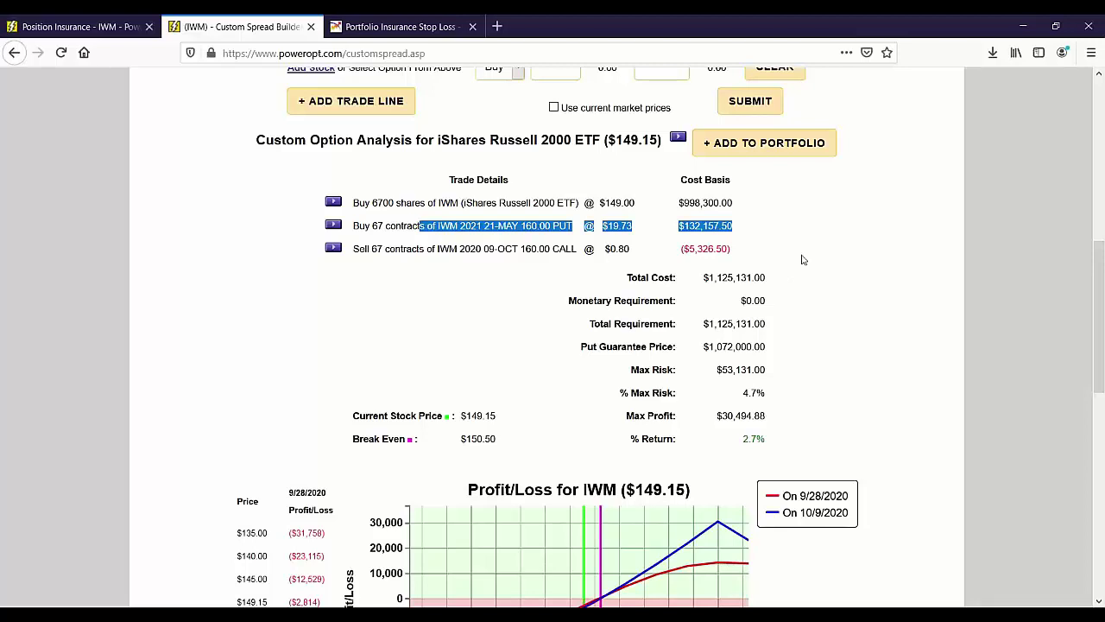
# Step: Review the October 160 call in the trade details along with the total requirement and % max risk
pyautogui.moveTo(451, 251); pyautogui.dragTo(590, 251)
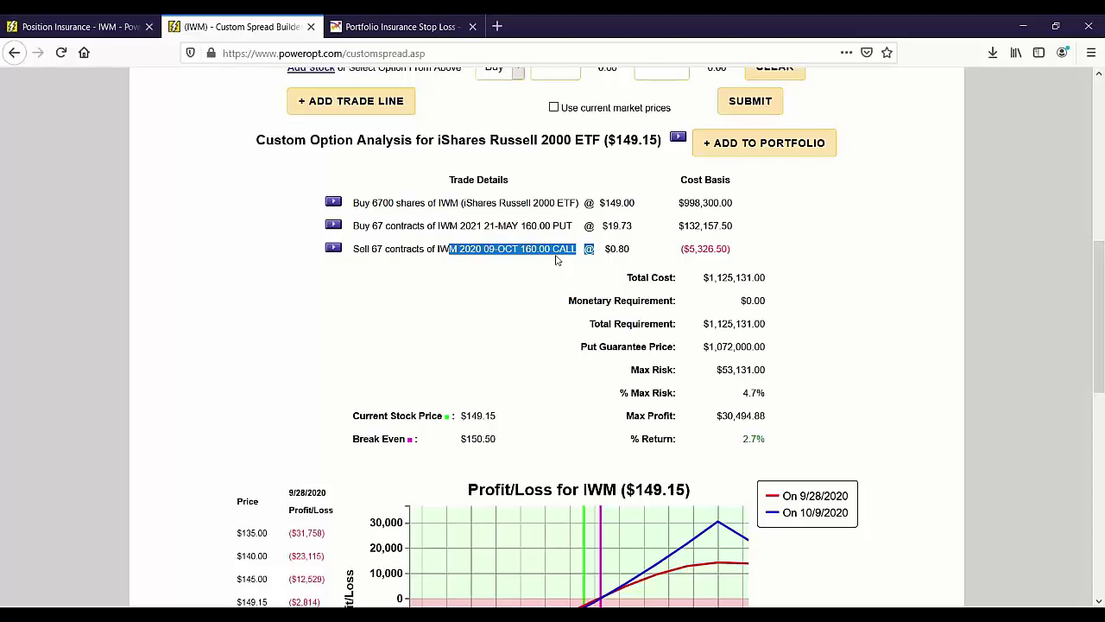
pyautogui.moveTo(739, 402); pyautogui.dragTo(773, 396)
pyautogui.moveTo(708, 324); pyautogui.dragTo(761, 324)
pyautogui.moveTo(743, 399); pyautogui.dragTo(759, 391)
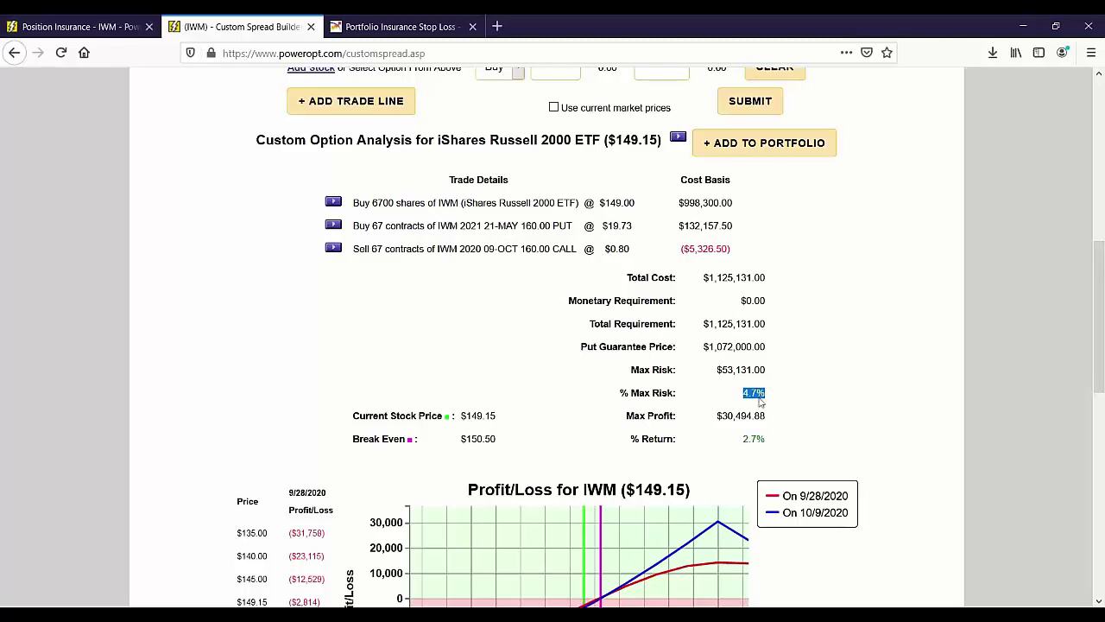
# Step: Clear the October 2020 160 call from the spread and resubmit it with only the shares and May 2021 160 puts
pyautogui.scroll(3, 696, 392)
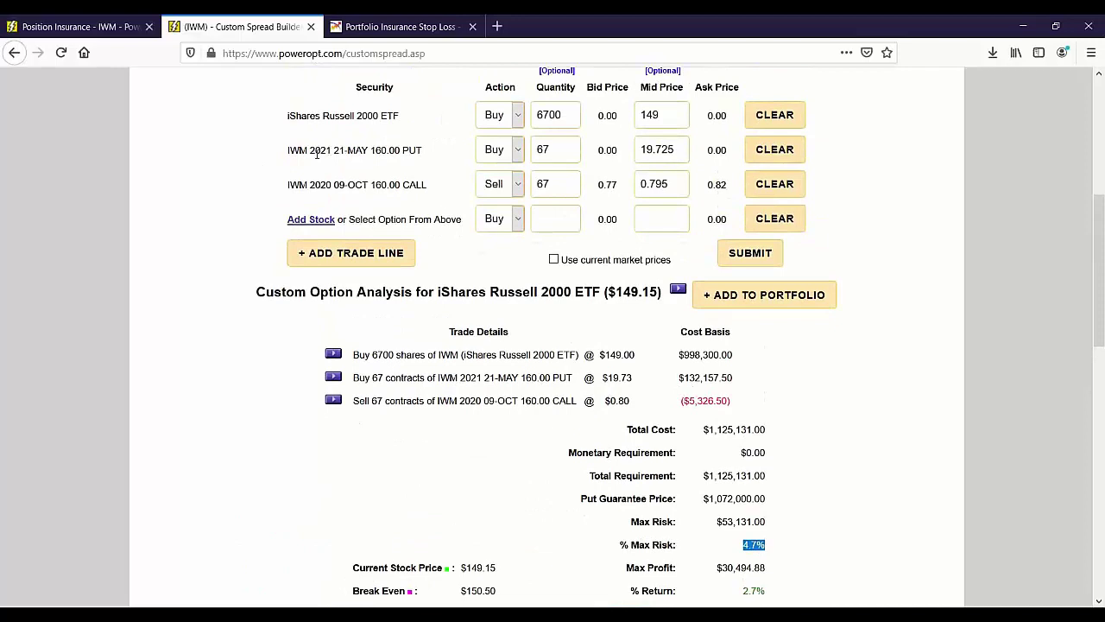
pyautogui.moveTo(316, 153); pyautogui.dragTo(427, 152)
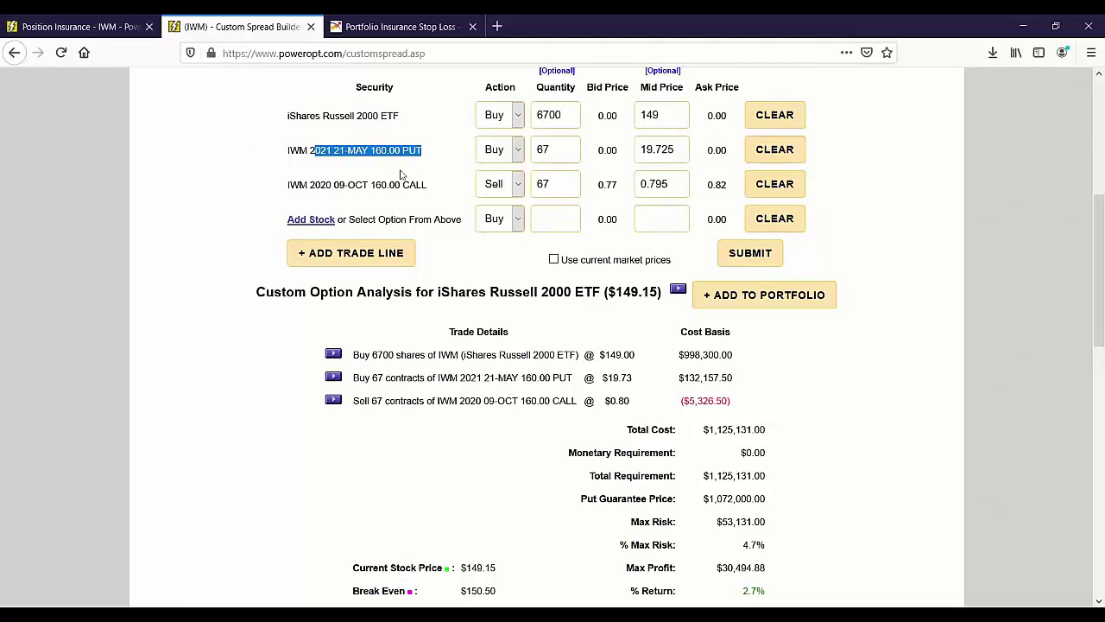
pyautogui.click(774, 186)
pyautogui.scroll(-3, 780, 434)
pyautogui.scroll(-3, 719, 473)
pyautogui.scroll(5, 711, 434)
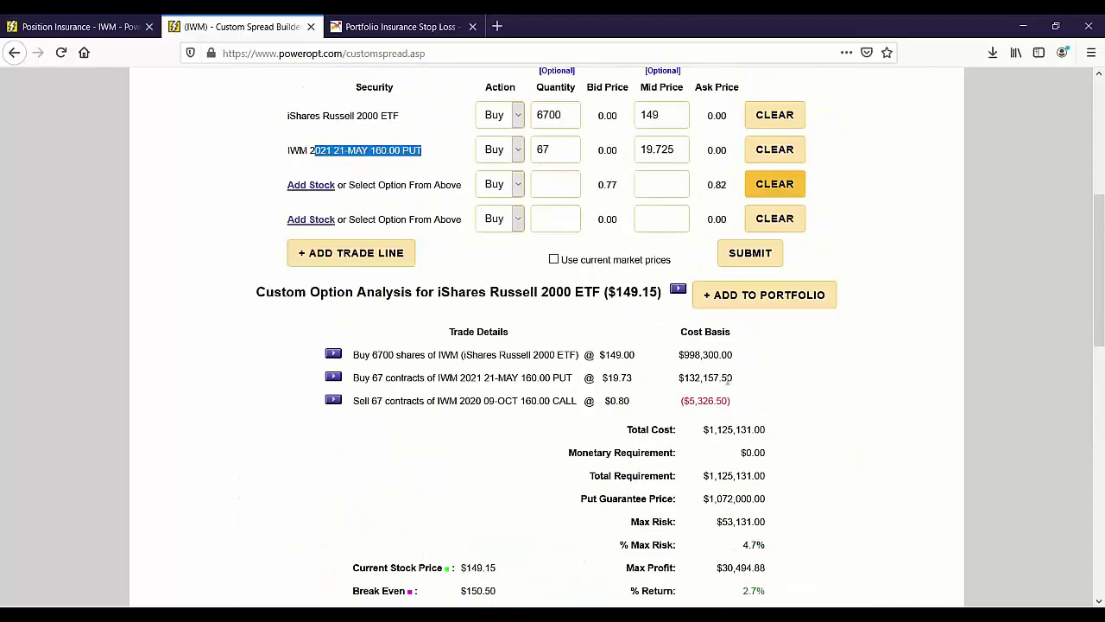
pyautogui.click(750, 253)
# Step: Check the puts-only analysis for its % max risk and the chart's profit/loss at the 175 stock price
pyautogui.scroll(-8, 826, 457)
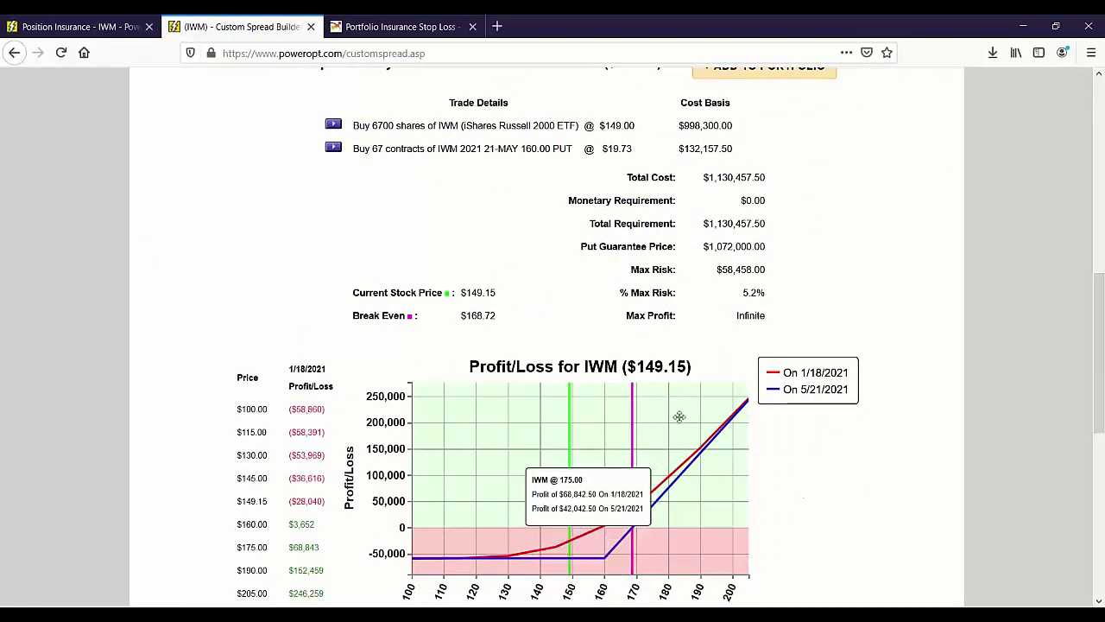
pyautogui.moveTo(716, 298); pyautogui.dragTo(764, 300)
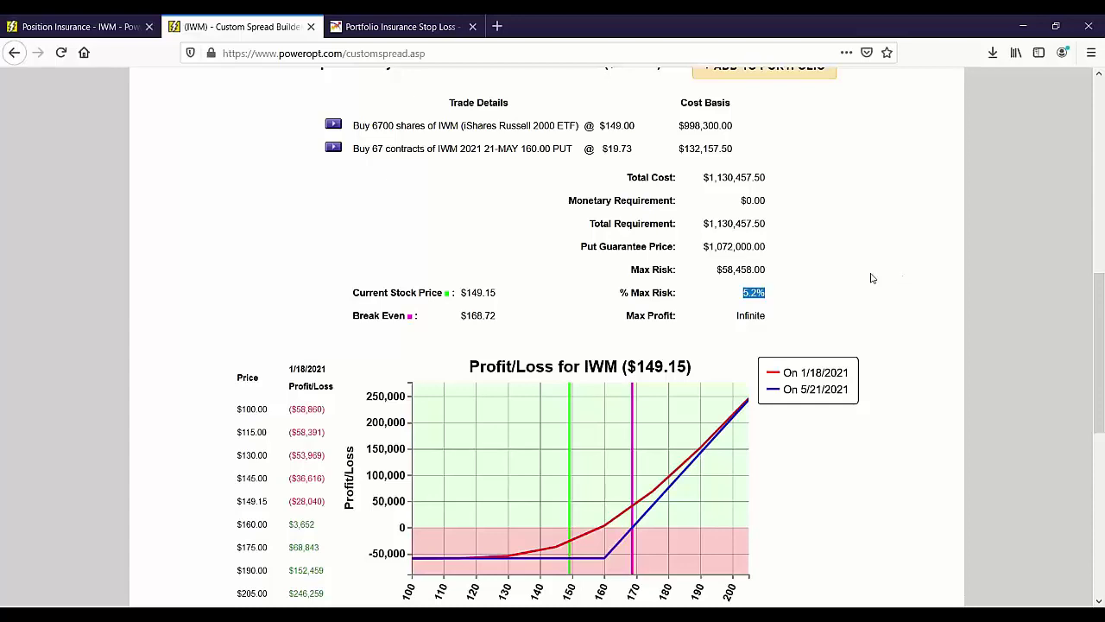
pyautogui.moveTo(735, 294); pyautogui.dragTo(798, 301)
pyautogui.click(841, 295)
# Step: Clear the May 2021 160 put from the spread, keeping only the IWM shares
pyautogui.scroll(6, 841, 294)
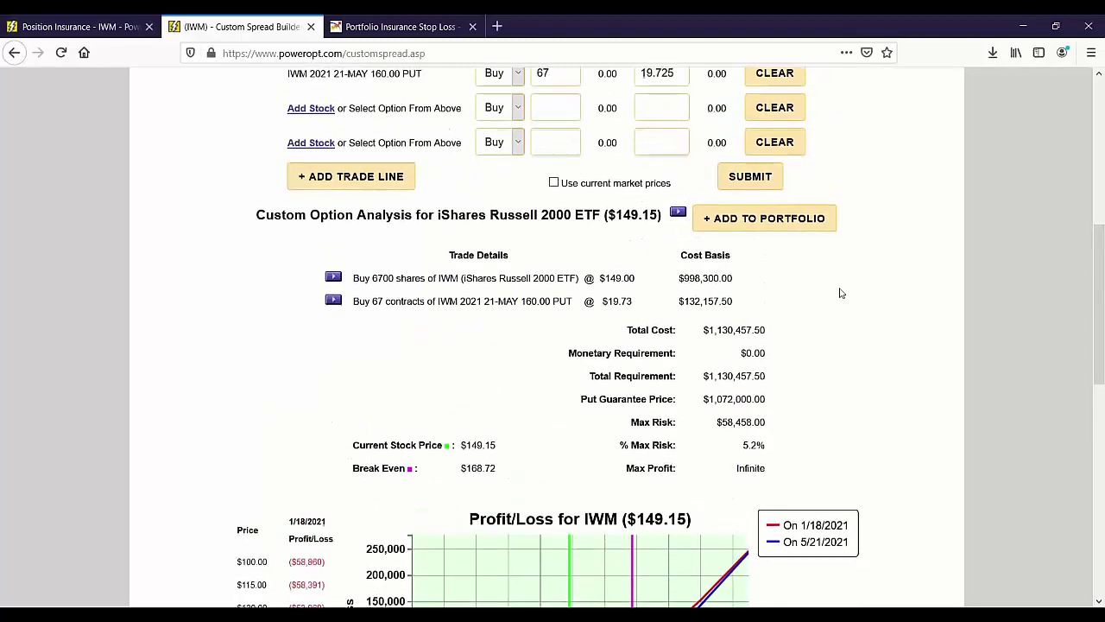
pyautogui.click(784, 228)
pyautogui.scroll(2, 852, 267)
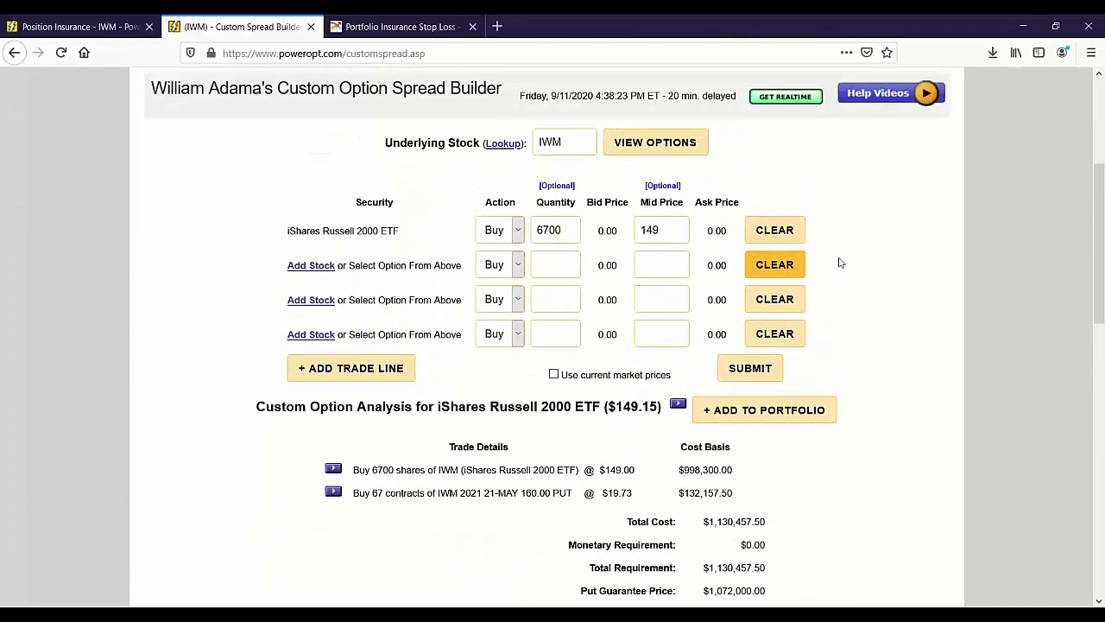
# Step: List the IWM option expirations and show the February 19 2021 option chain
pyautogui.click(665, 183)
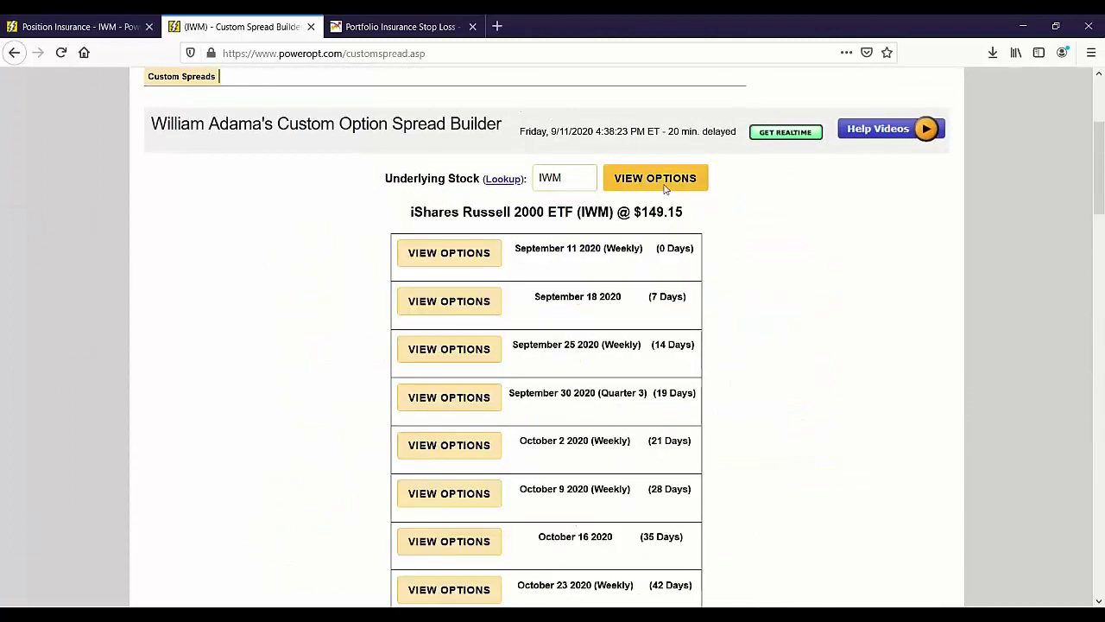
pyautogui.scroll(-4, 665, 189)
pyautogui.scroll(-7, 664, 189)
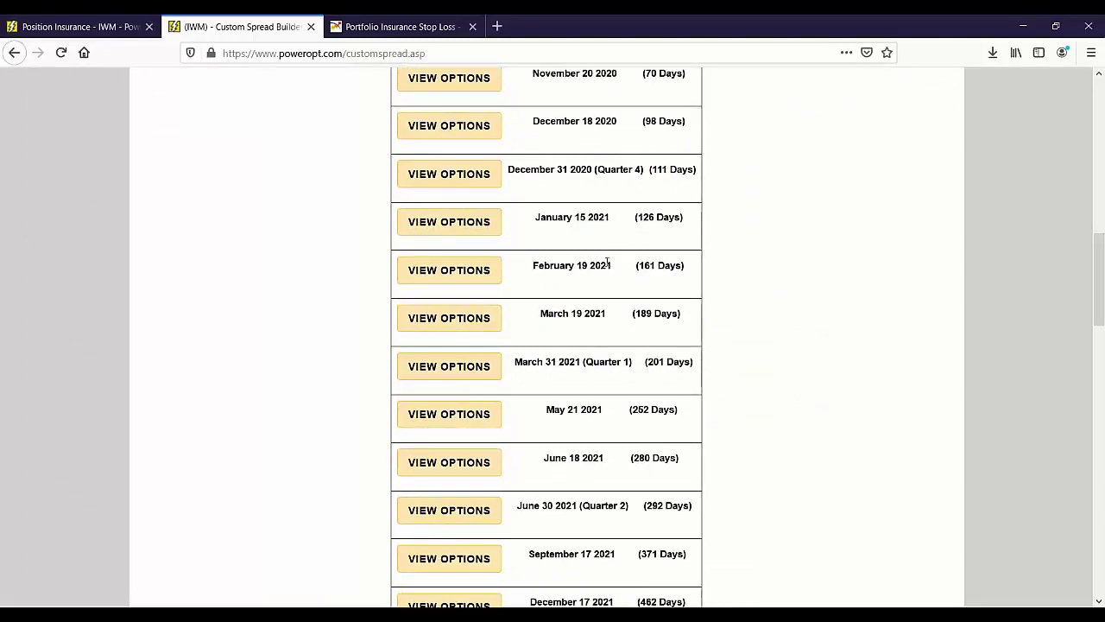
pyautogui.click(433, 271)
pyautogui.scroll(-2, 537, 312)
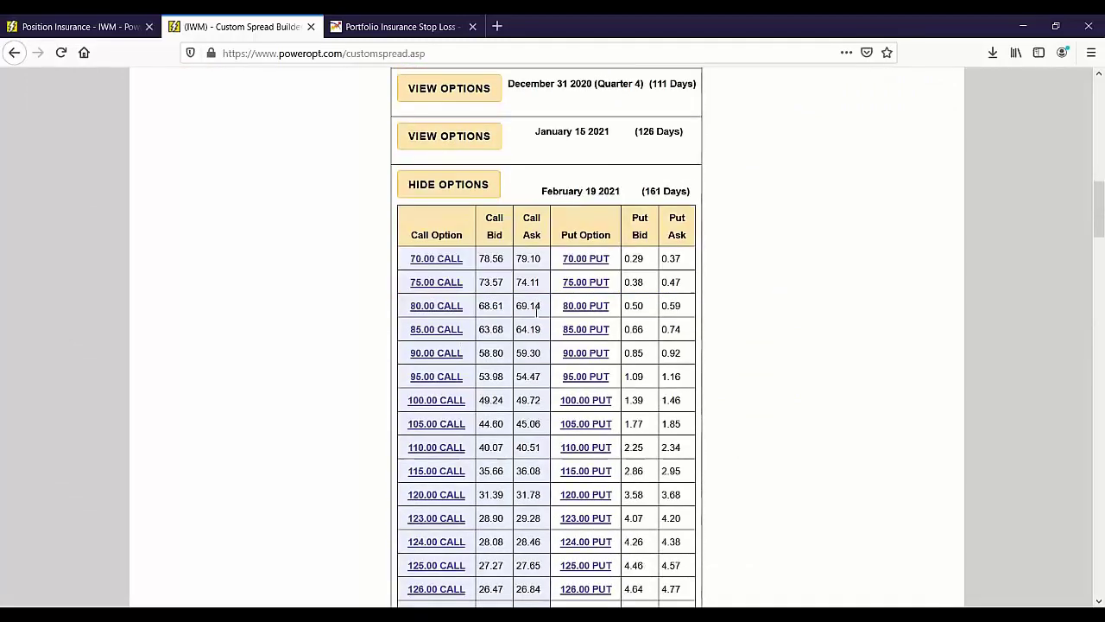
# Step: Compare the bid and ask prices of the February 2021 156 call and 142 put
pyautogui.scroll(-12, 538, 312)
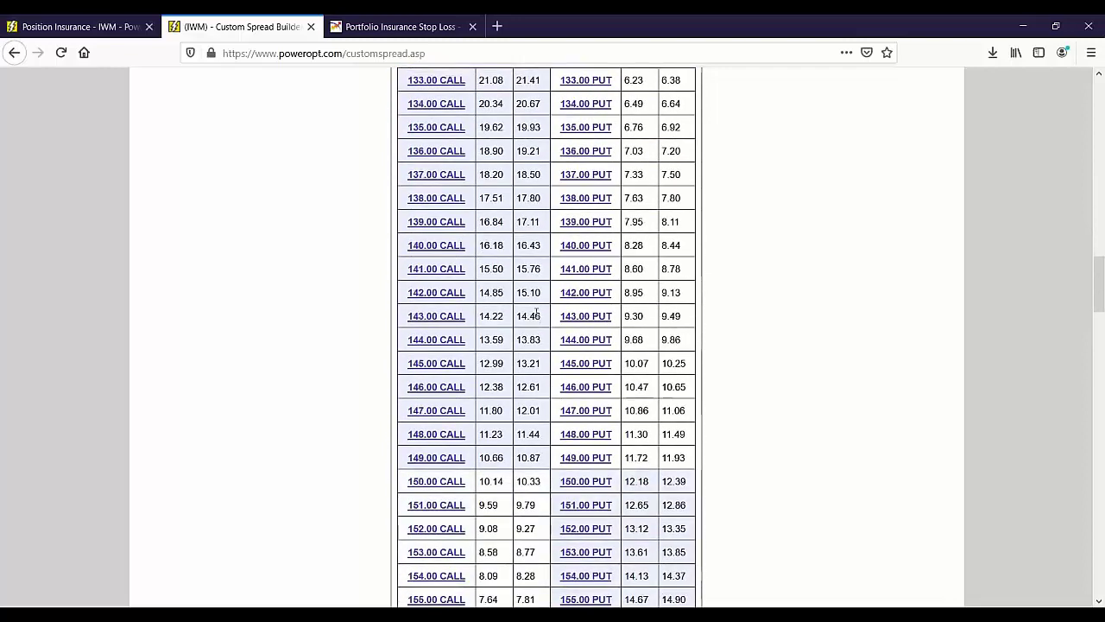
pyautogui.scroll(-2, 537, 313)
pyautogui.scroll(-5, 537, 312)
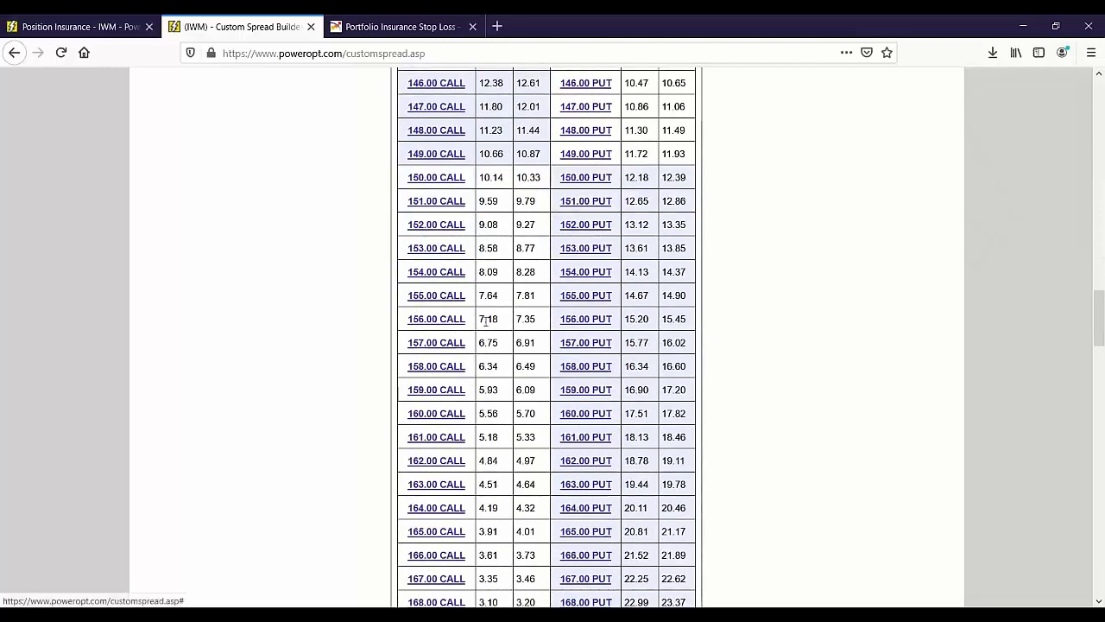
pyautogui.moveTo(485, 319); pyautogui.dragTo(541, 324)
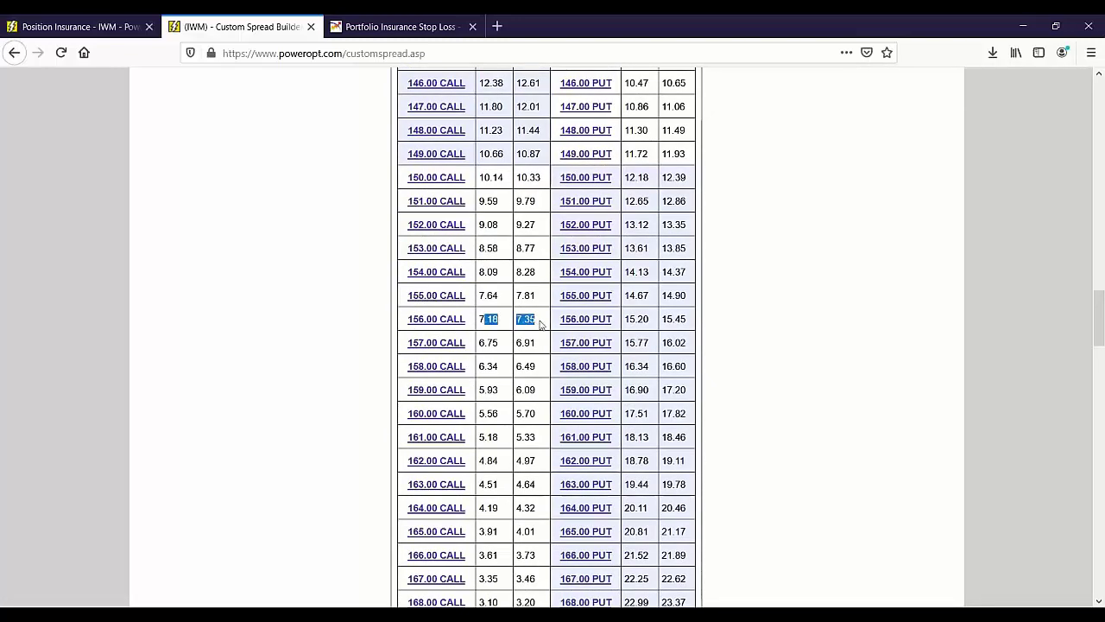
pyautogui.scroll(3, 541, 323)
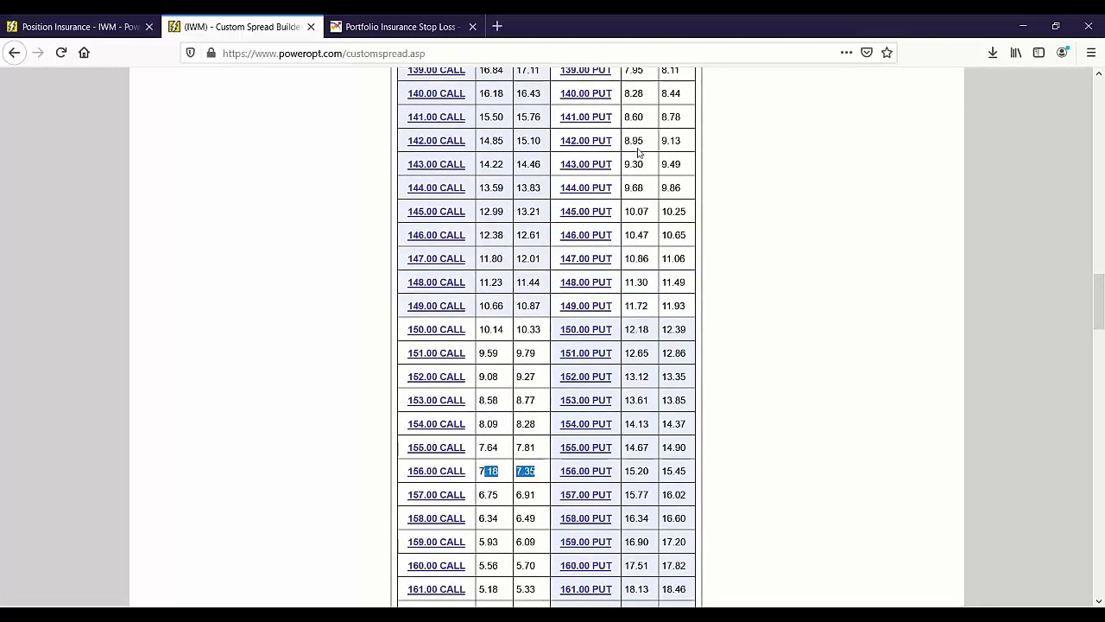
pyautogui.moveTo(631, 140); pyautogui.dragTo(696, 147)
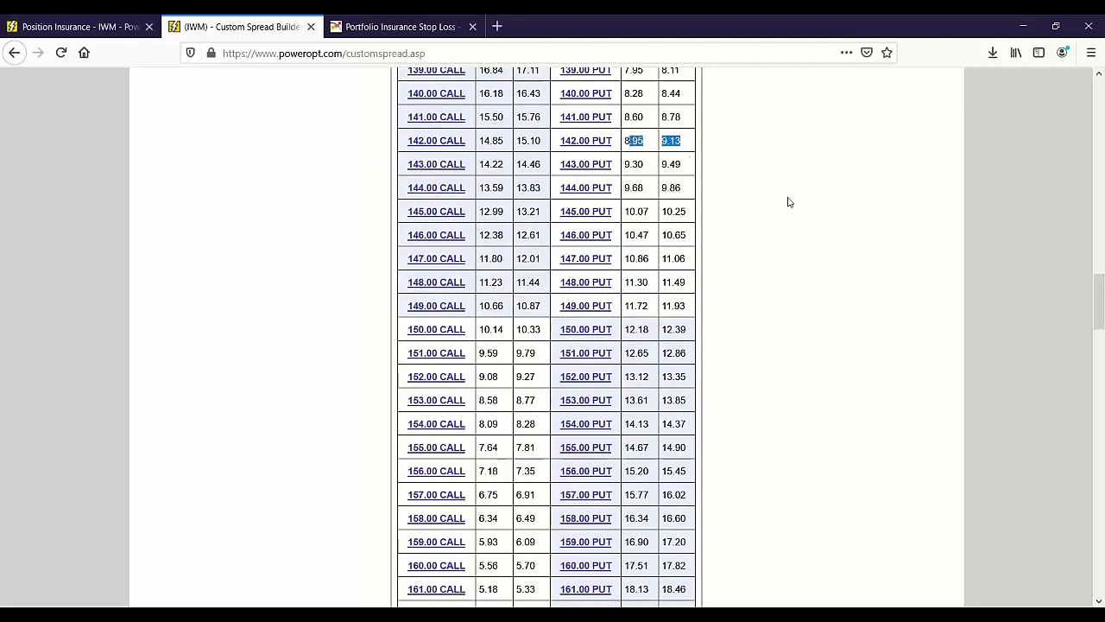
pyautogui.scroll(2, 765, 232)
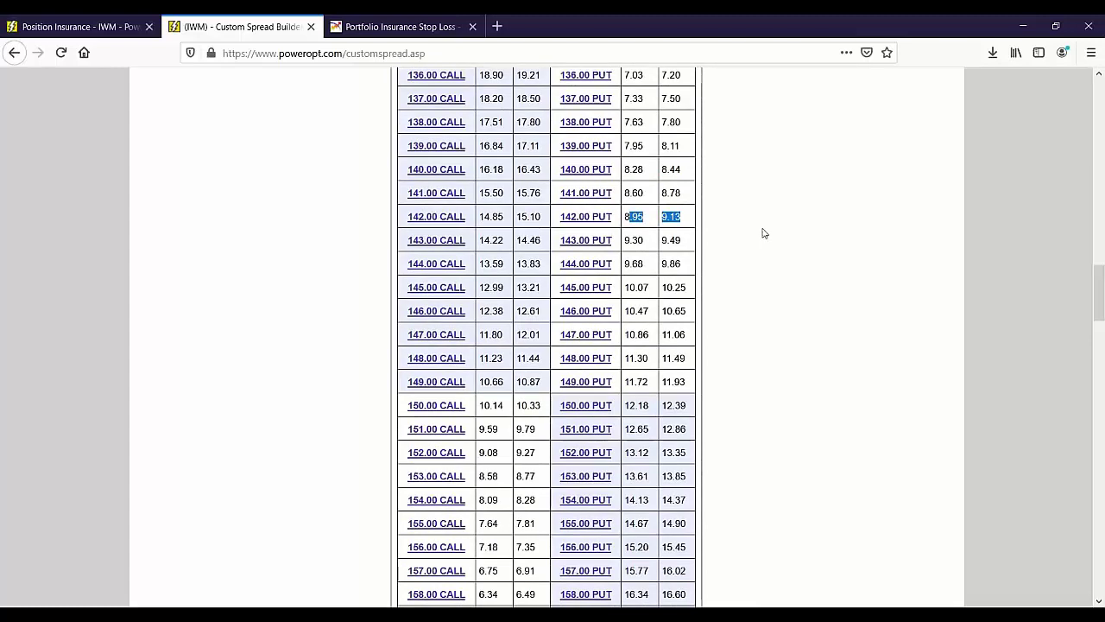
# Step: Add the February 2021 140 put and 152 call to the spread
pyautogui.click(582, 177)
pyautogui.scroll(-3, 765, 251)
pyautogui.scroll(3, 765, 255)
pyautogui.scroll(-3, 765, 255)
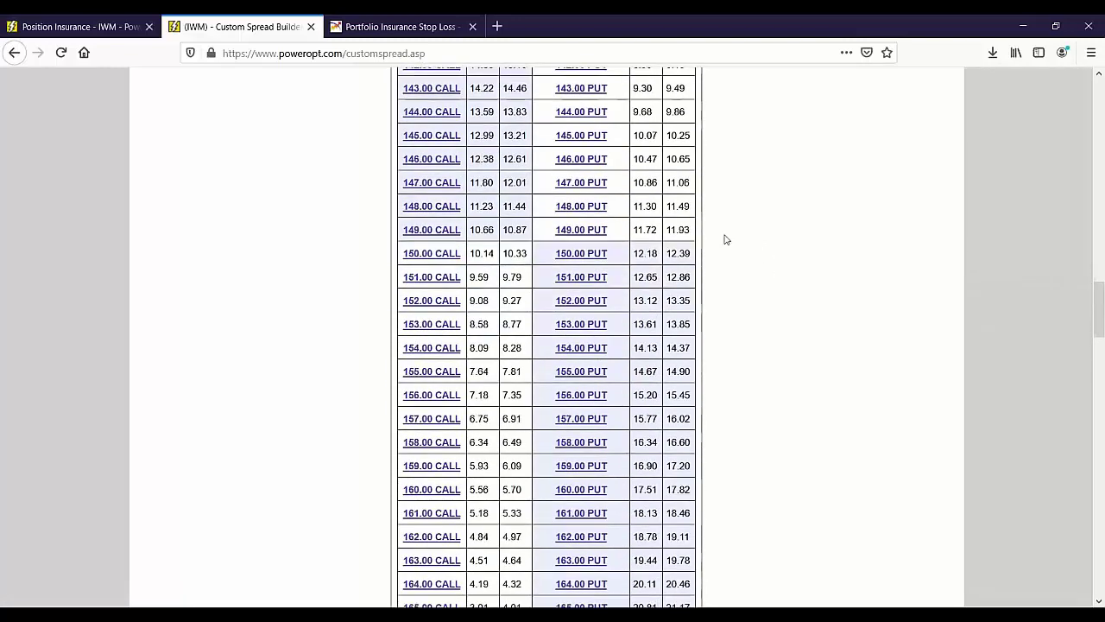
pyautogui.click(434, 304)
pyautogui.scroll(-15, 731, 340)
pyautogui.scroll(-10, 713, 347)
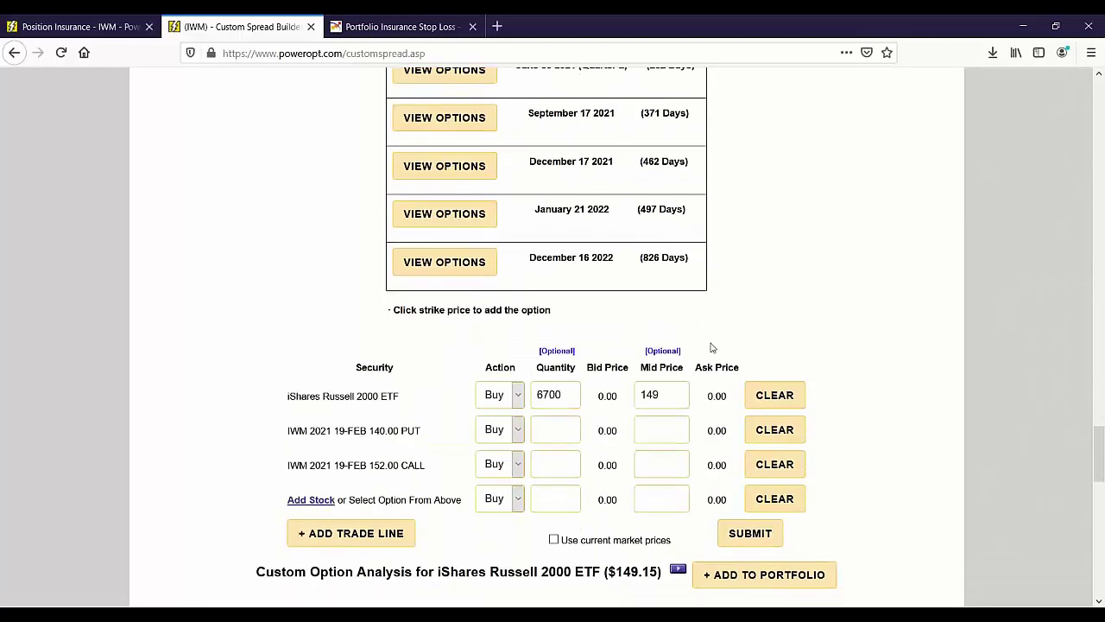
# Step: Set the February 140 put to Buy and the 152 call to Sell, with 67 contracts each, and submit the spread for analysis
pyautogui.click(522, 215)
pyautogui.click(490, 253)
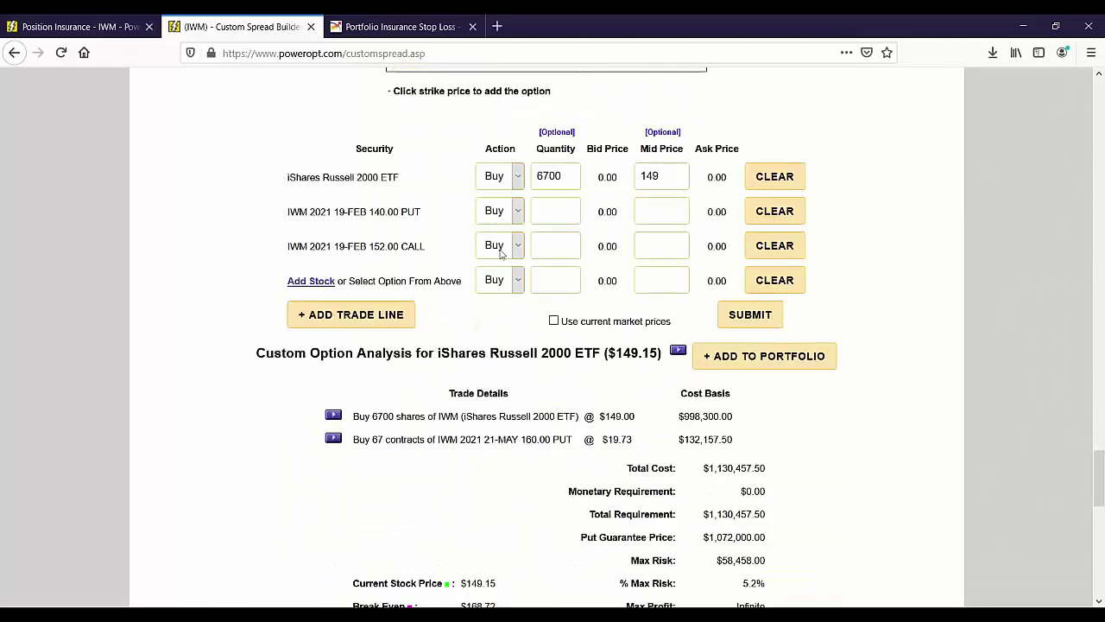
pyautogui.click(508, 220)
pyautogui.click(490, 234)
pyautogui.click(501, 247)
pyautogui.click(497, 288)
pyautogui.click(556, 209)
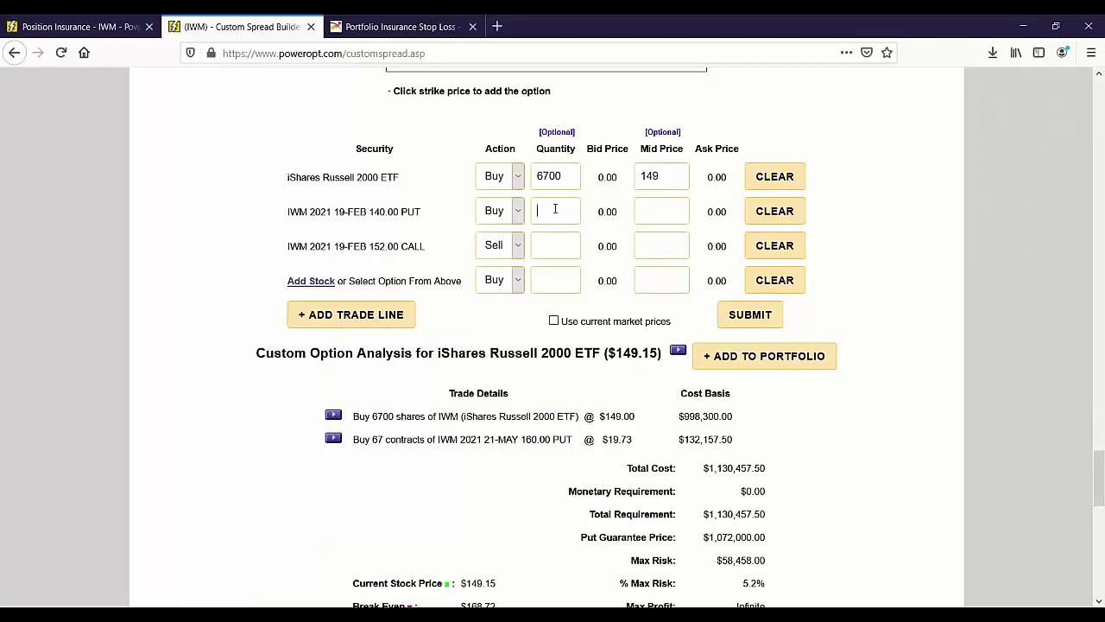
pyautogui.write('67')
pyautogui.click(774, 314)
# Step: Check the February collar's % max risk and % return in the analysis
pyautogui.scroll(-3, 847, 432)
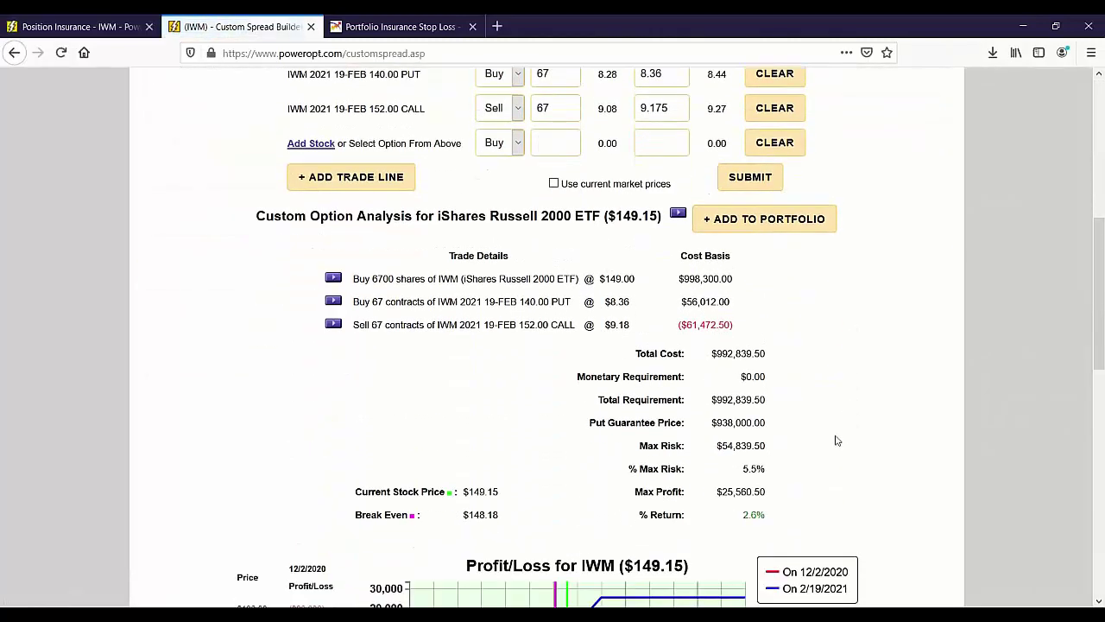
pyautogui.moveTo(736, 468); pyautogui.dragTo(769, 467)
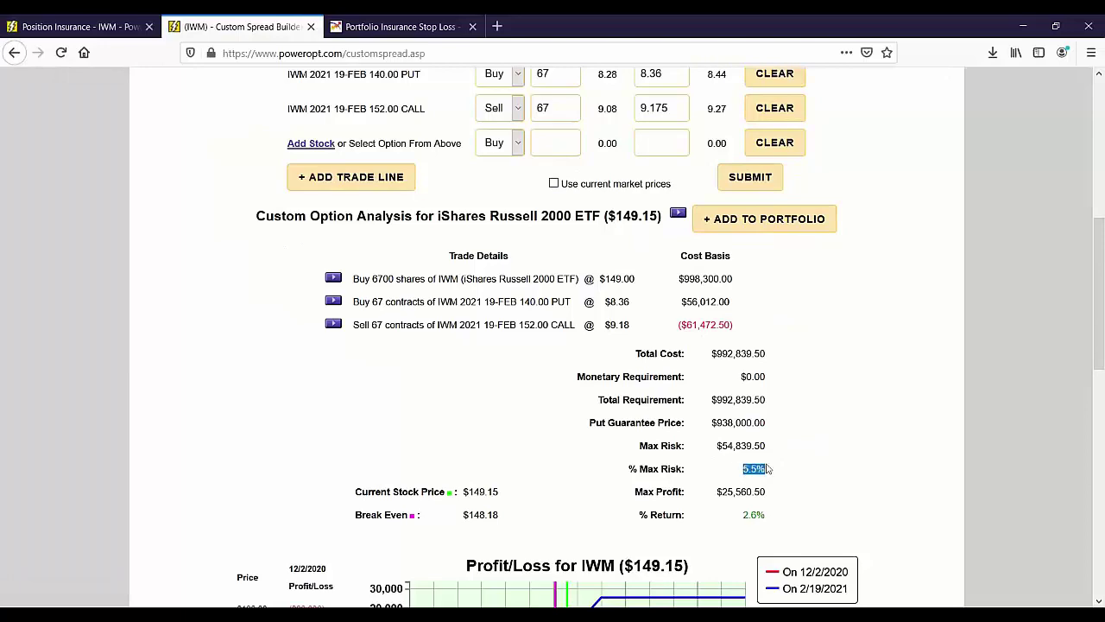
pyautogui.scroll(-3, 768, 468)
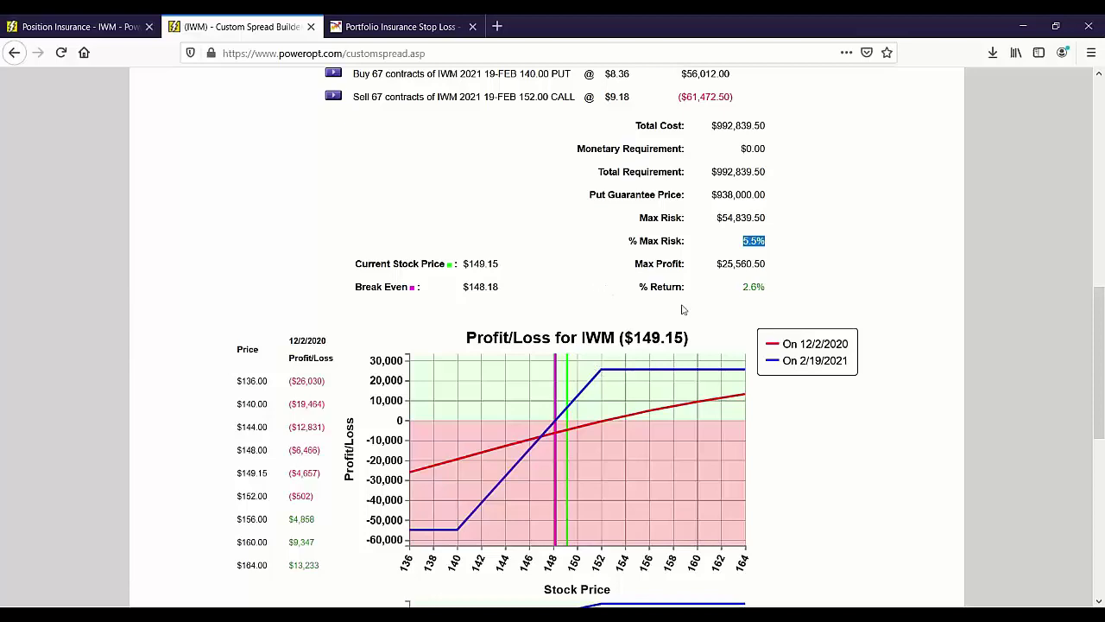
pyautogui.click(740, 292)
pyautogui.moveTo(740, 292); pyautogui.dragTo(781, 285)
pyautogui.moveTo(727, 247); pyautogui.dragTo(782, 250)
# Step: Compare the 152 call premium with the 140 put cost, then check the % max risk, % return and total cost
pyautogui.scroll(2, 868, 269)
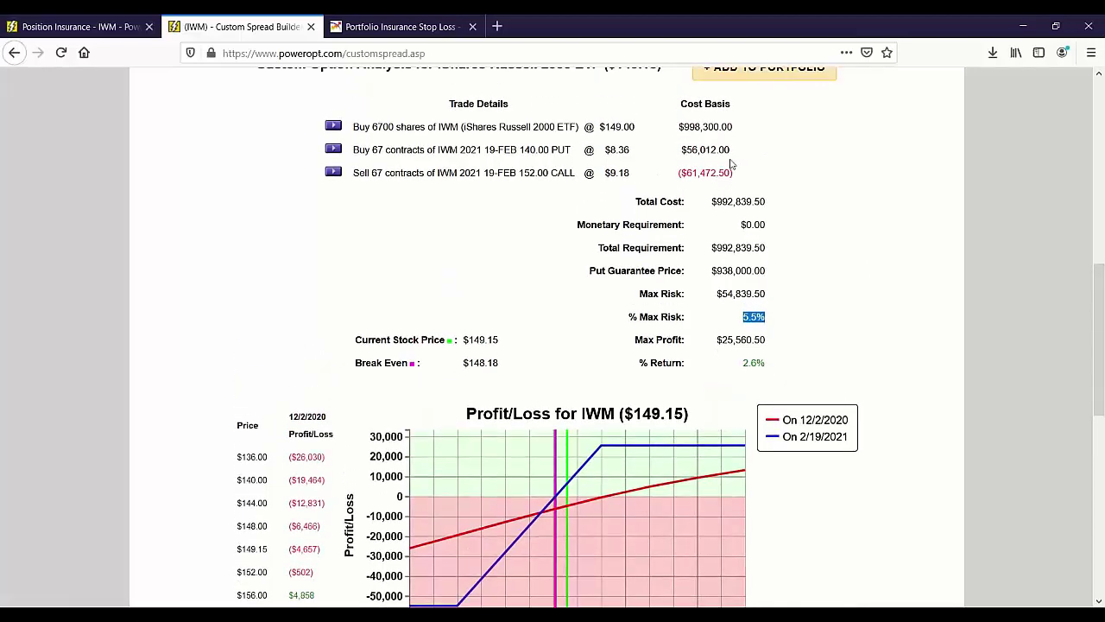
pyautogui.moveTo(659, 180); pyautogui.dragTo(768, 176)
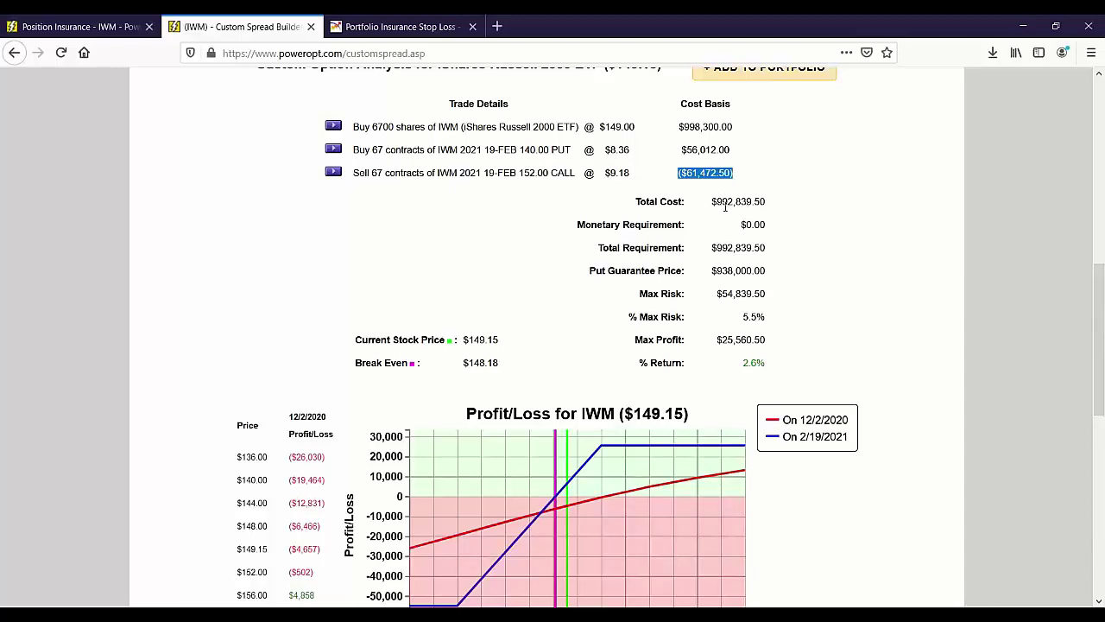
pyautogui.click(748, 176)
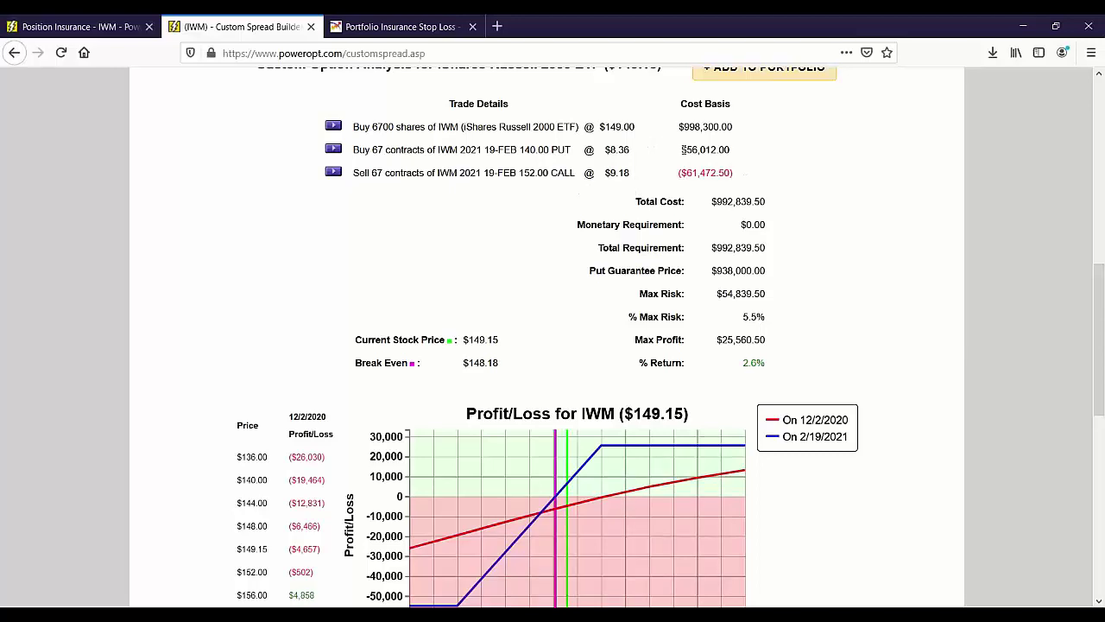
pyautogui.doubleClick(751, 316)
pyautogui.moveTo(742, 364); pyautogui.dragTo(801, 363)
pyautogui.moveTo(713, 202); pyautogui.dragTo(763, 205)
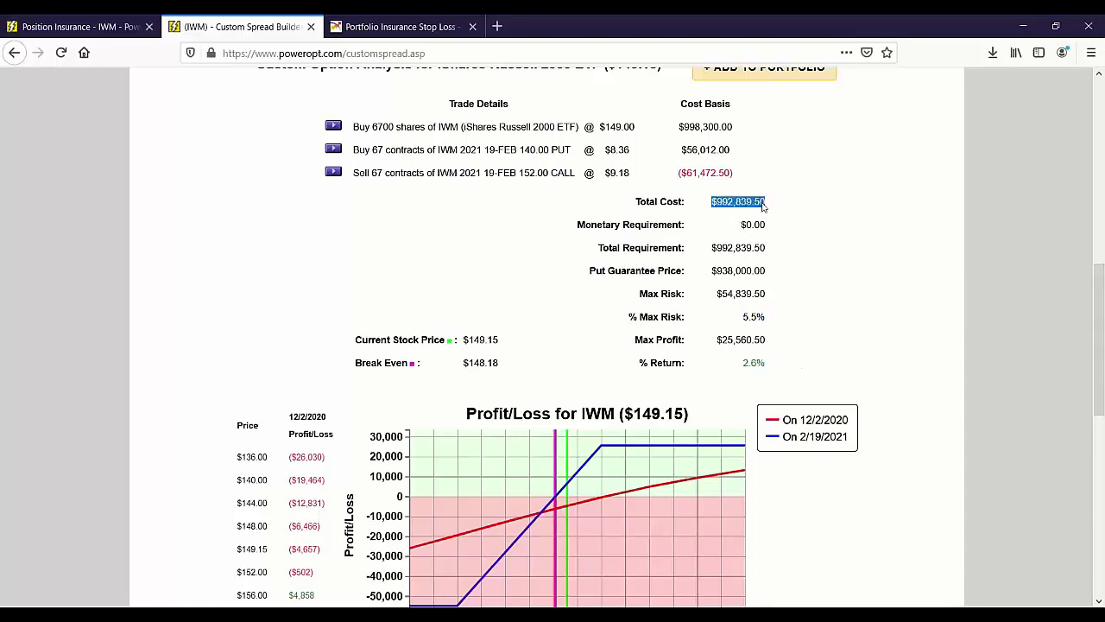
# Step: Examine the collar's profit/loss on the chart at the 152 stock price
pyautogui.click(837, 273)
pyautogui.scroll(-1, 837, 273)
pyautogui.moveTo(611, 383)
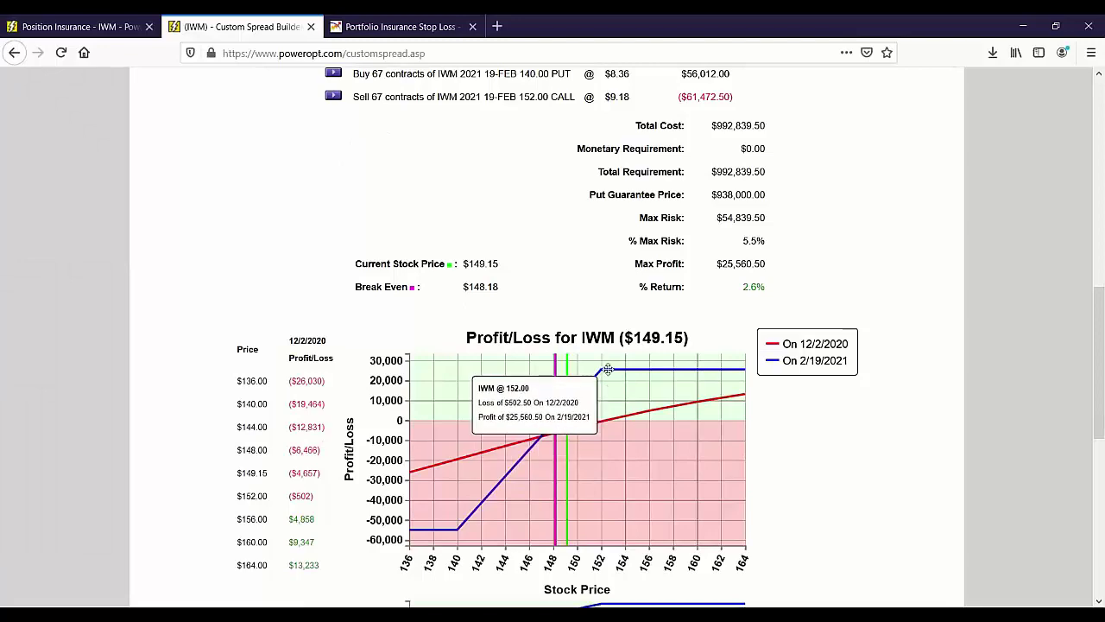
# Step: Examine the February 152 call's expiration, strike and price in the trade details against the profit/loss chart
pyautogui.scroll(3, 608, 369)
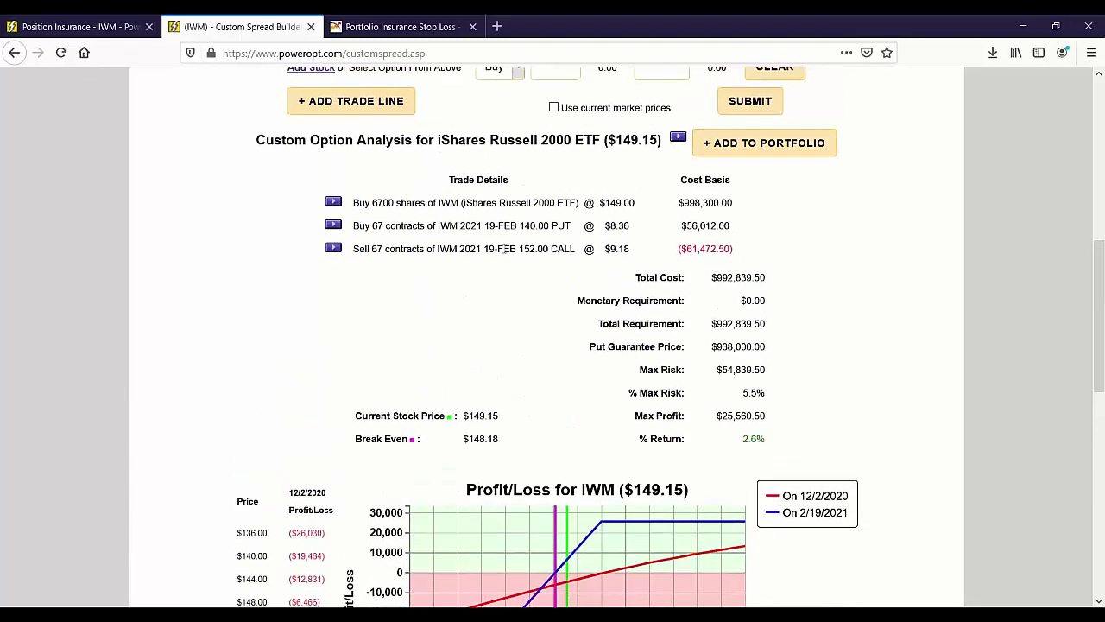
pyautogui.moveTo(494, 252); pyautogui.dragTo(592, 261)
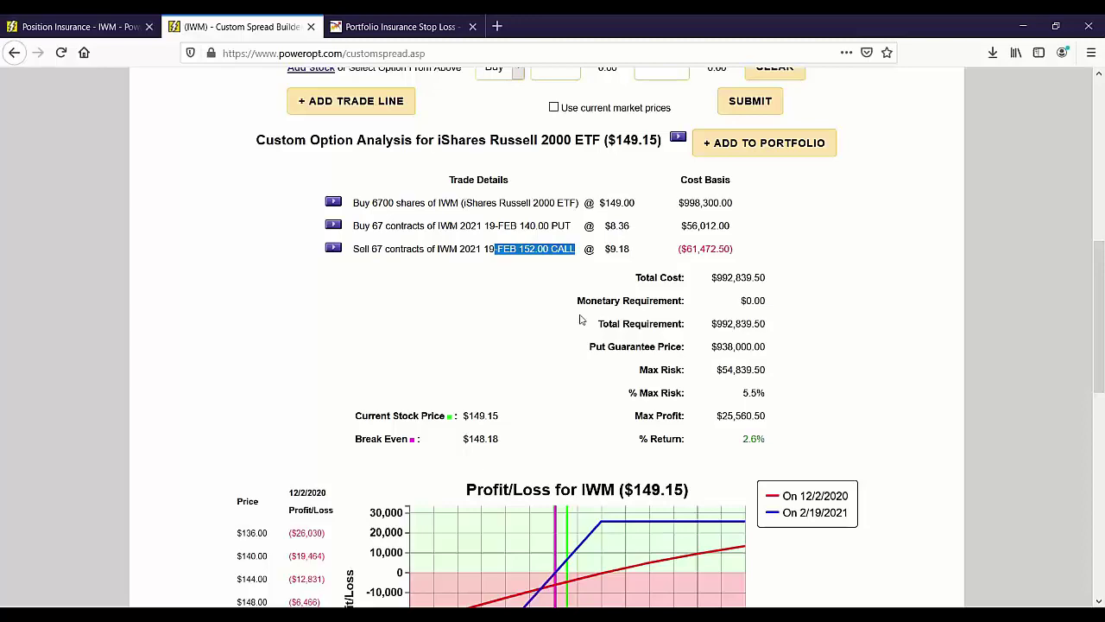
pyautogui.scroll(-2, 577, 320)
pyautogui.moveTo(602, 461)
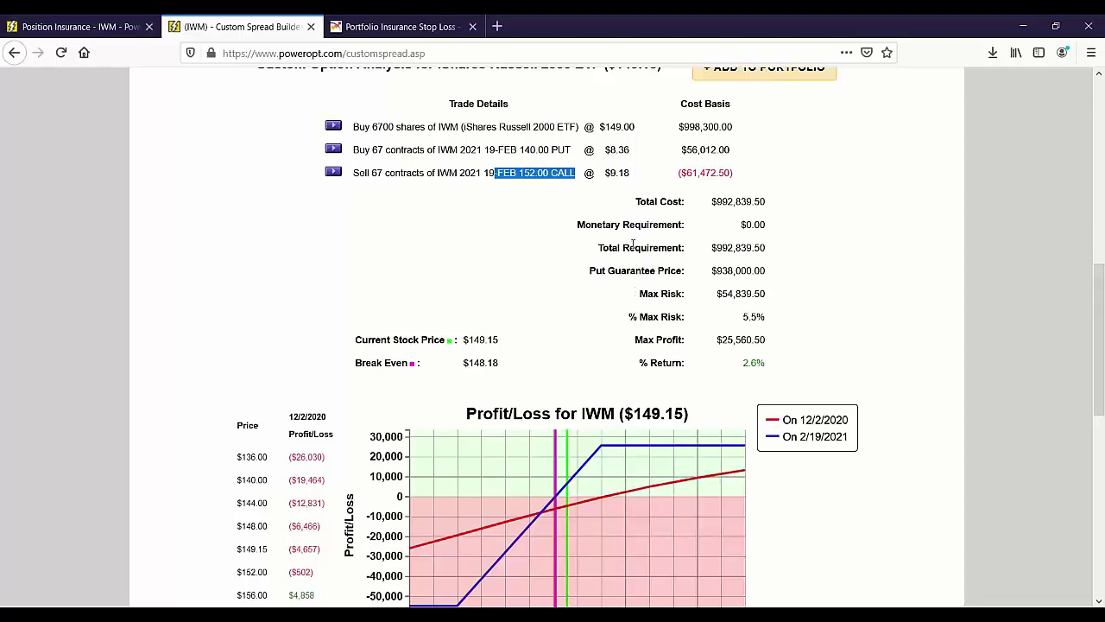
pyautogui.moveTo(600, 181); pyautogui.dragTo(629, 188)
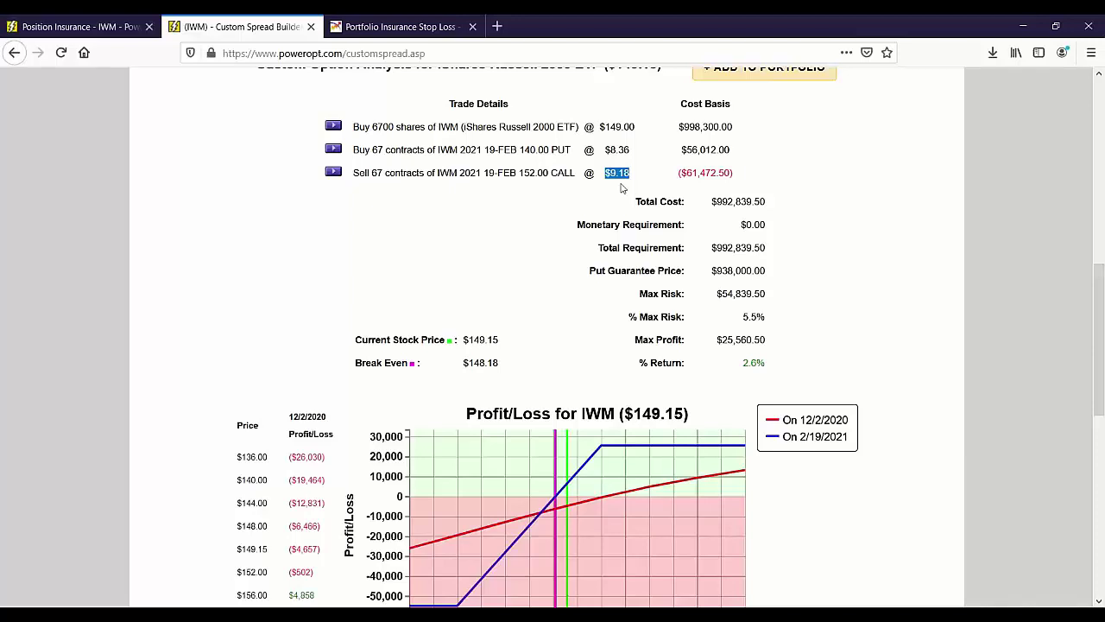
pyautogui.moveTo(488, 173); pyautogui.dragTo(566, 175)
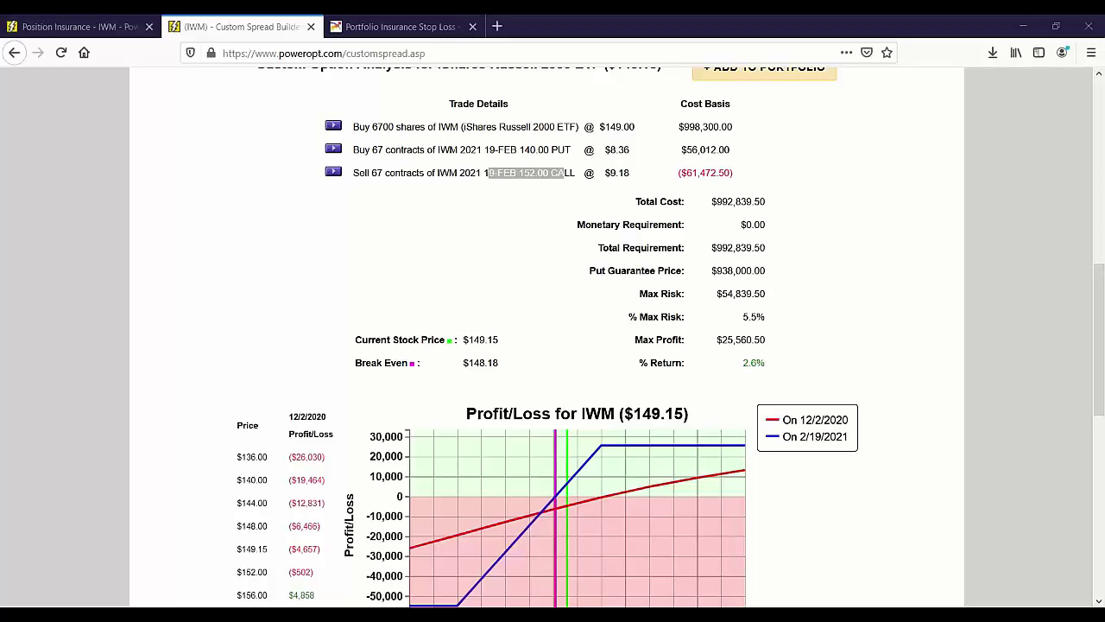
# Step: Clear the February 140 put and 152 call lines from the trade, keeping the 6,700 IWM shares
pyautogui.scroll(3, 814, 415)
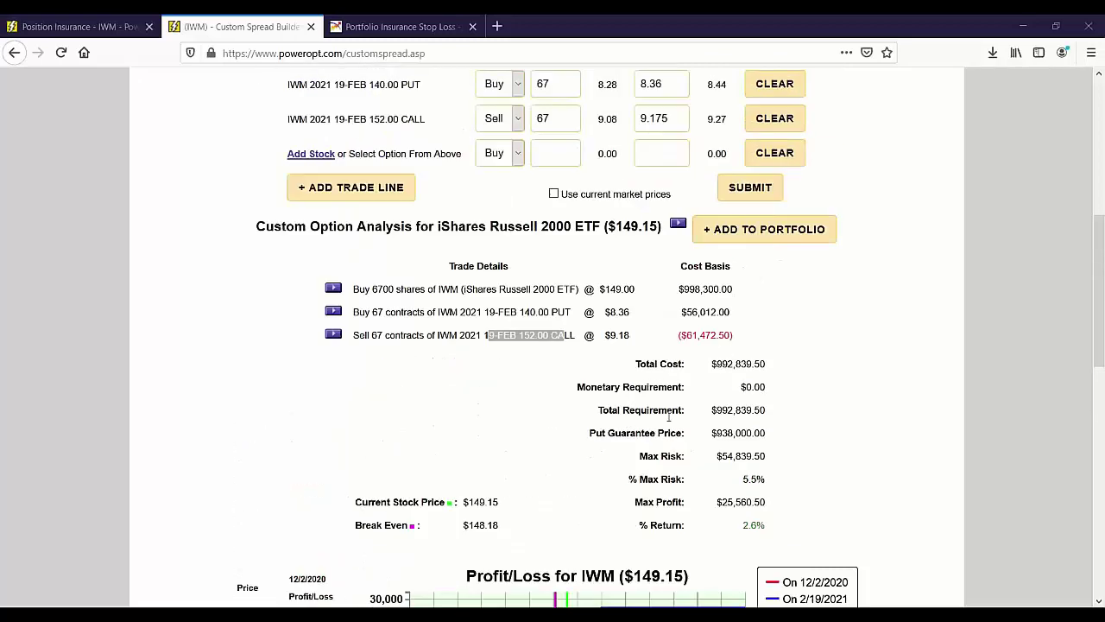
pyautogui.click(765, 270)
pyautogui.click(772, 237)
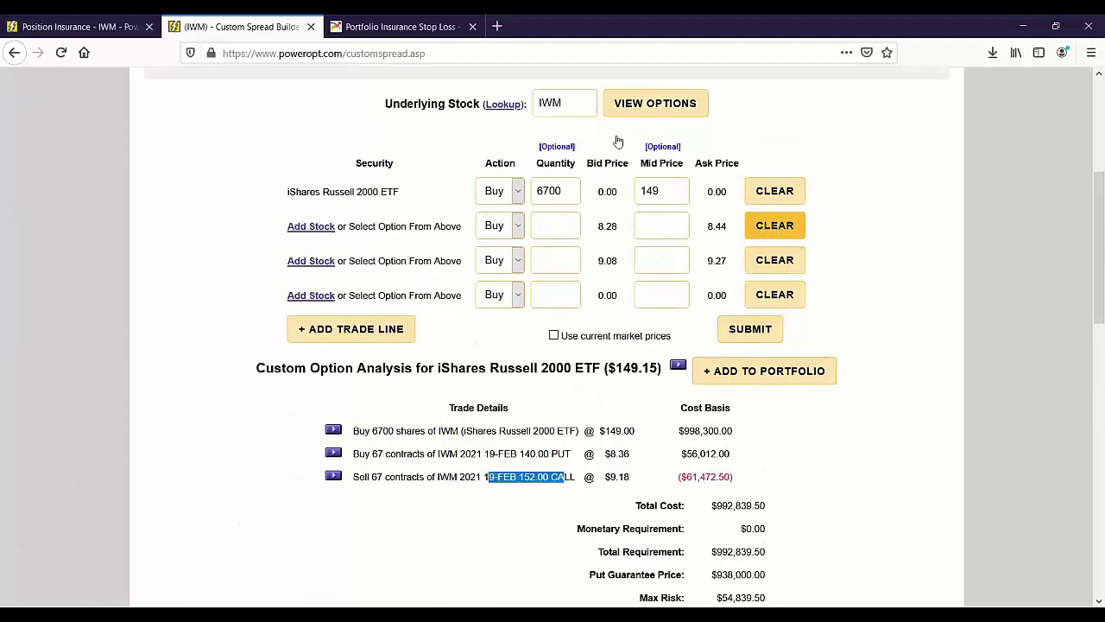
# Step: Add the May 21 2021 160 put from the IWM option chain to the trade
pyautogui.click(644, 103)
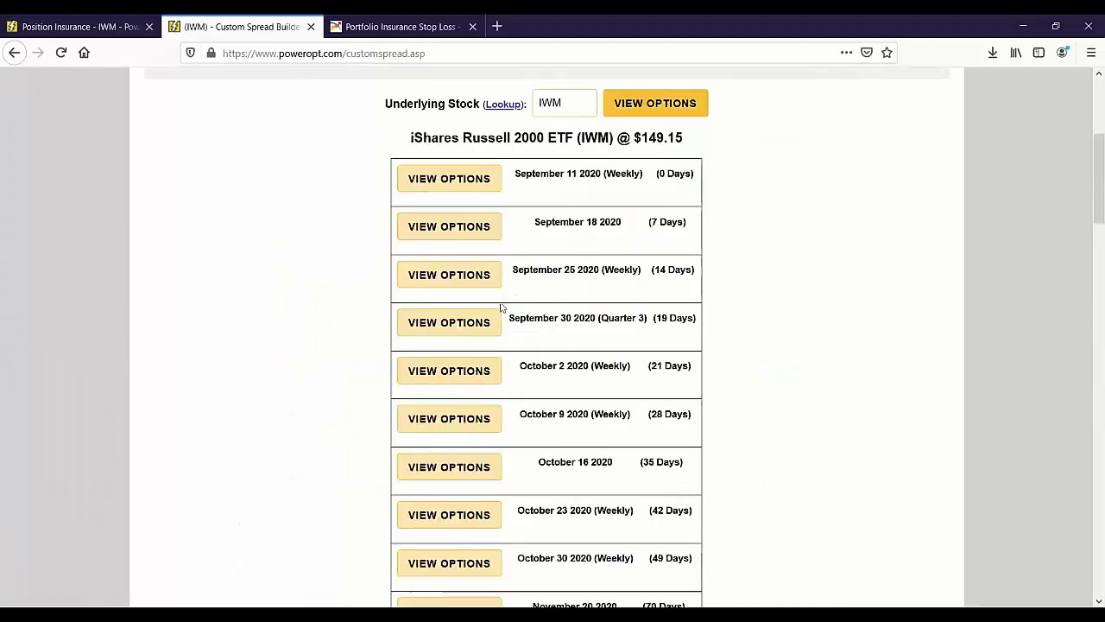
pyautogui.scroll(-7, 476, 389)
pyautogui.scroll(-3, 475, 397)
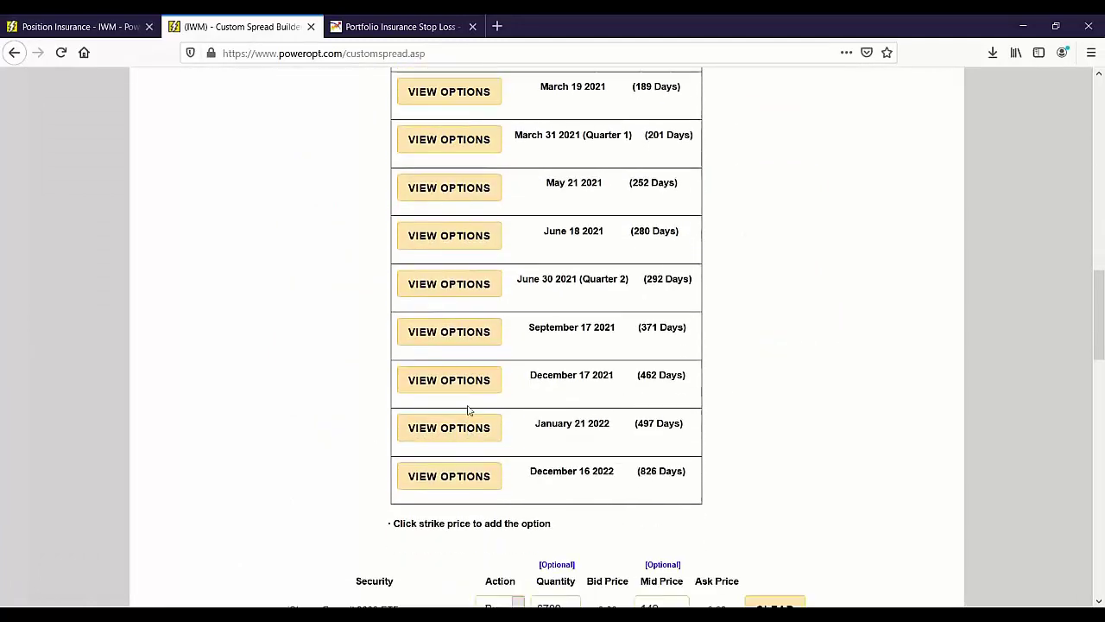
pyautogui.click(481, 191)
pyautogui.scroll(-5, 569, 374)
pyautogui.scroll(-5, 570, 374)
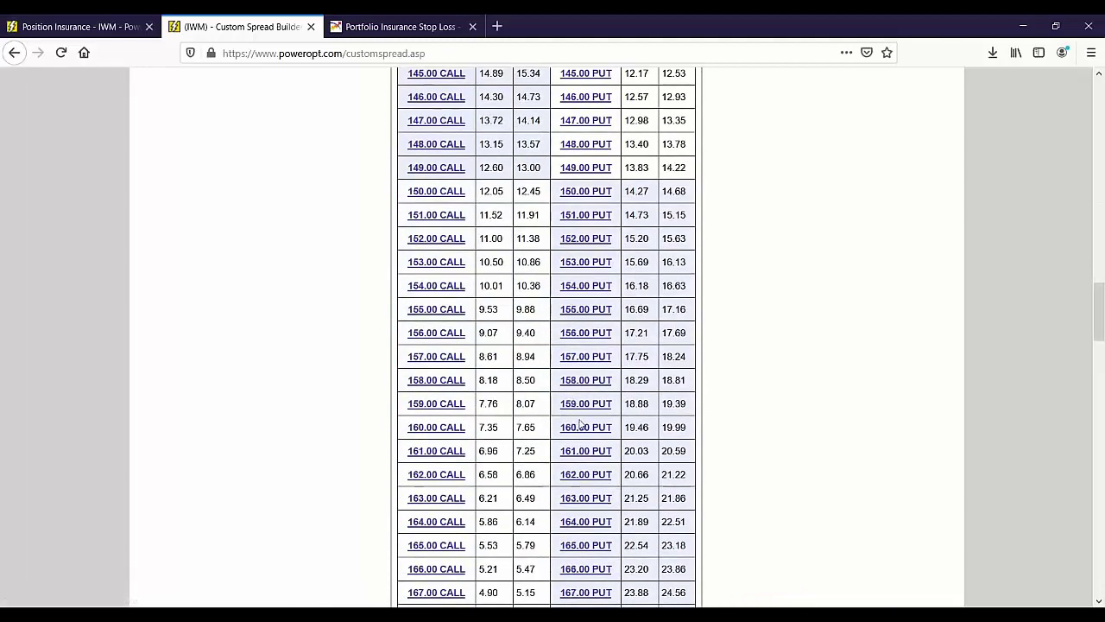
pyautogui.click(586, 429)
# Step: Set the May 160 put's quantity to 67 contracts and run the analysis with the IWM shares
pyautogui.scroll(-20, 768, 439)
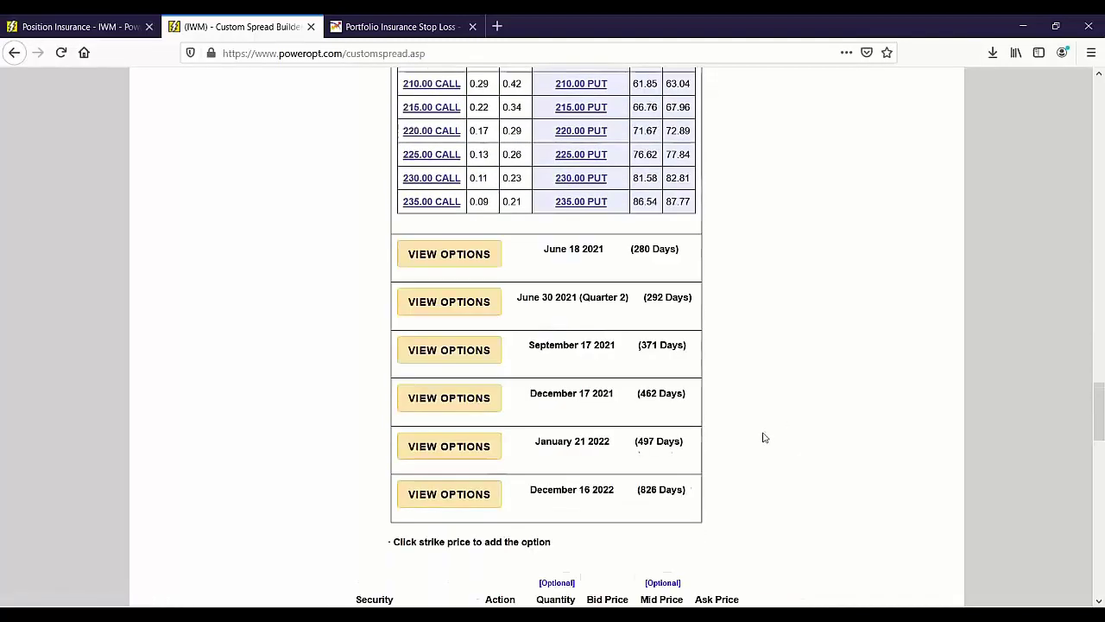
pyautogui.click(550, 315)
pyautogui.write('67')
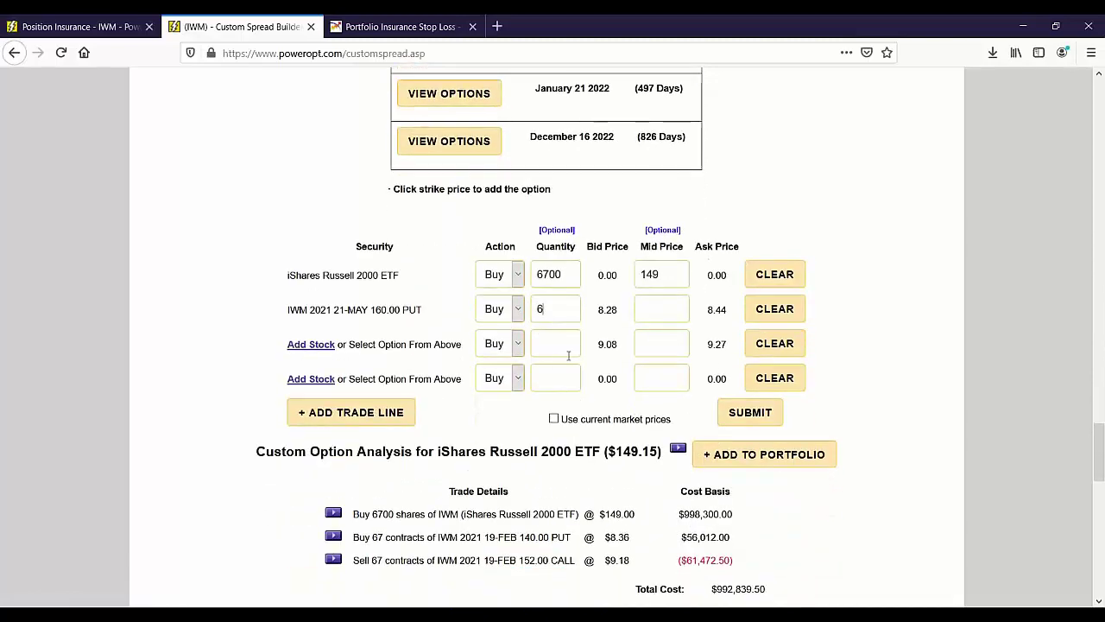
pyautogui.click(739, 409)
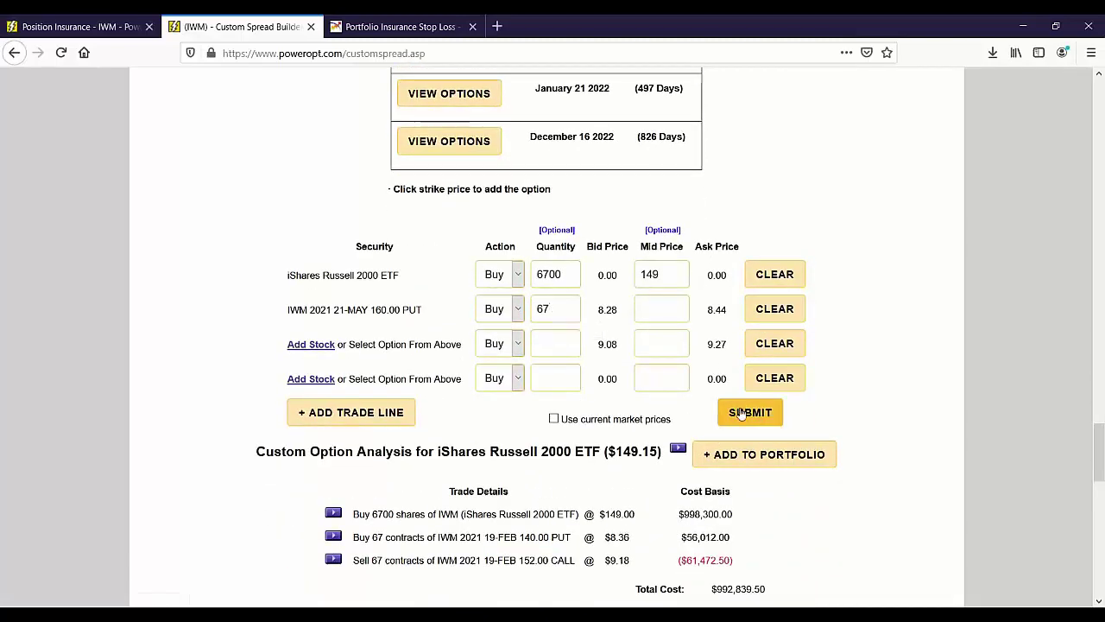
pyautogui.scroll(-7, 734, 406)
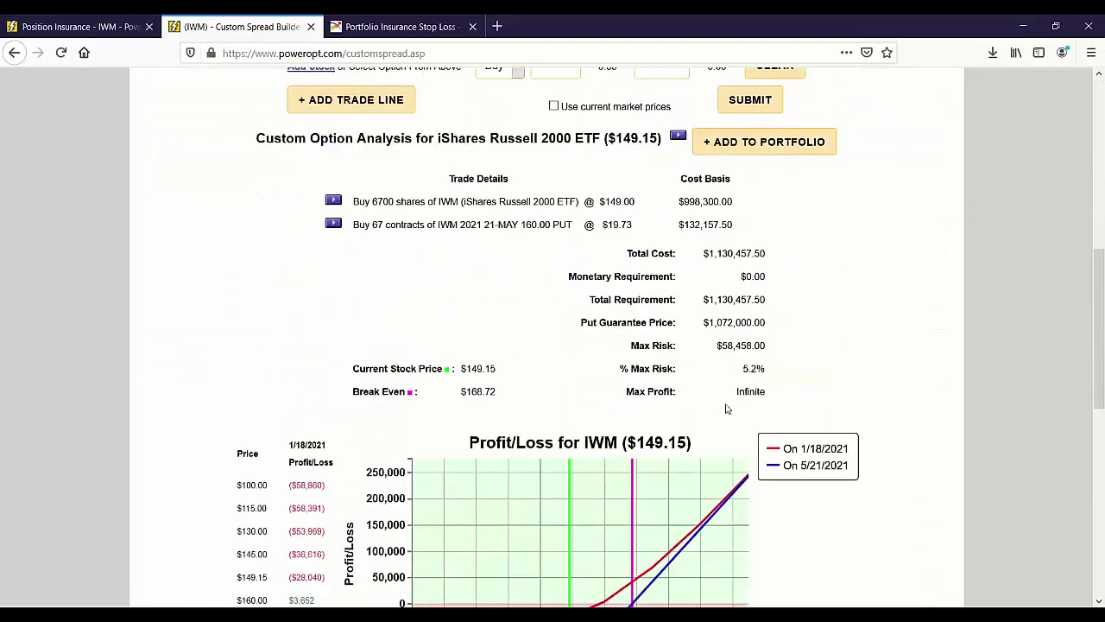
# Step: Examine the share price, the May 160 put's strike and price, the % max risk and the total cost
pyautogui.moveTo(720, 382)
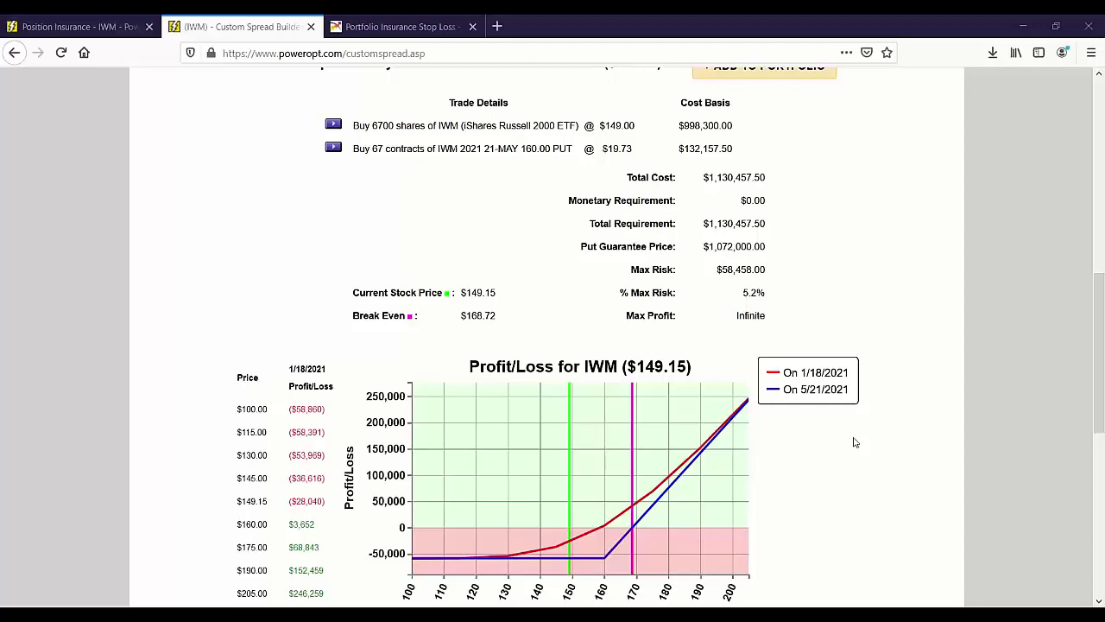
pyautogui.moveTo(600, 127); pyautogui.dragTo(649, 130)
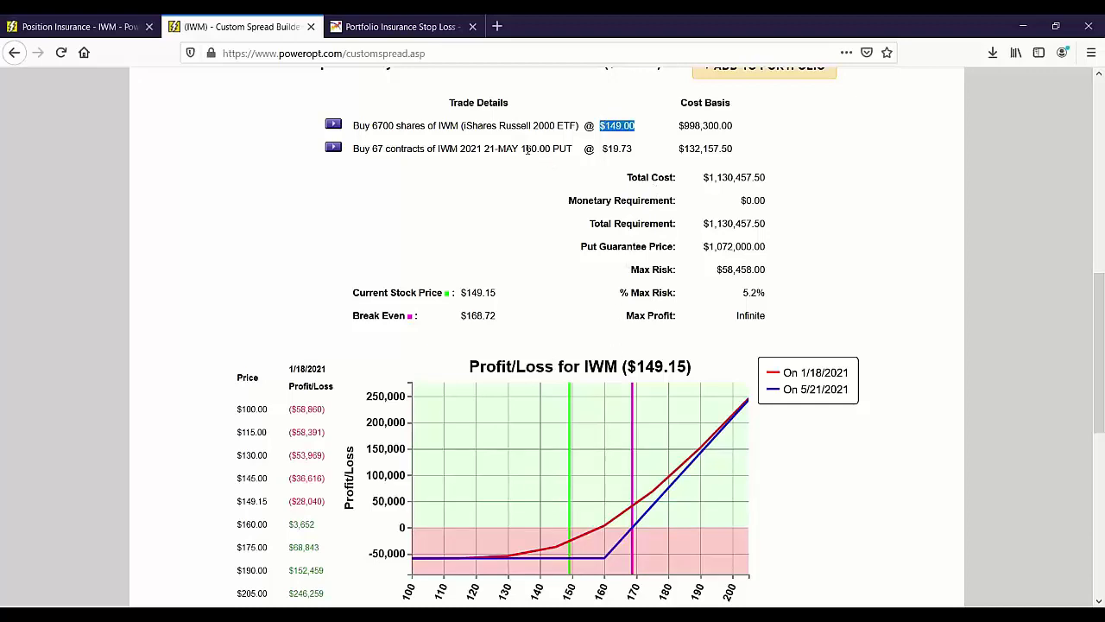
pyautogui.moveTo(525, 152); pyautogui.dragTo(646, 177)
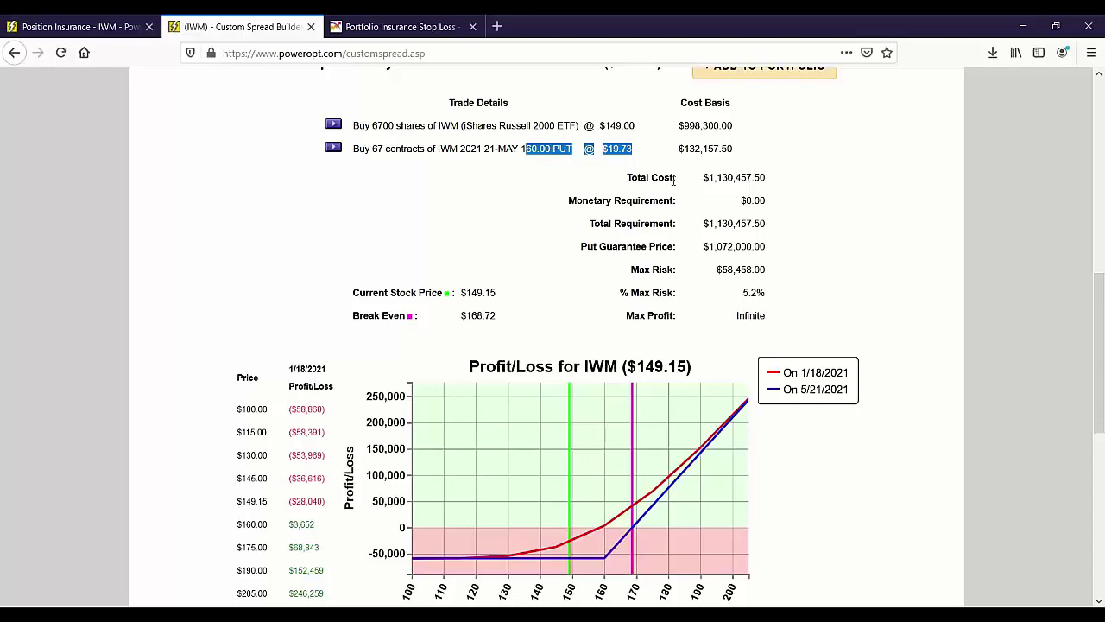
pyautogui.moveTo(743, 295); pyautogui.dragTo(768, 296)
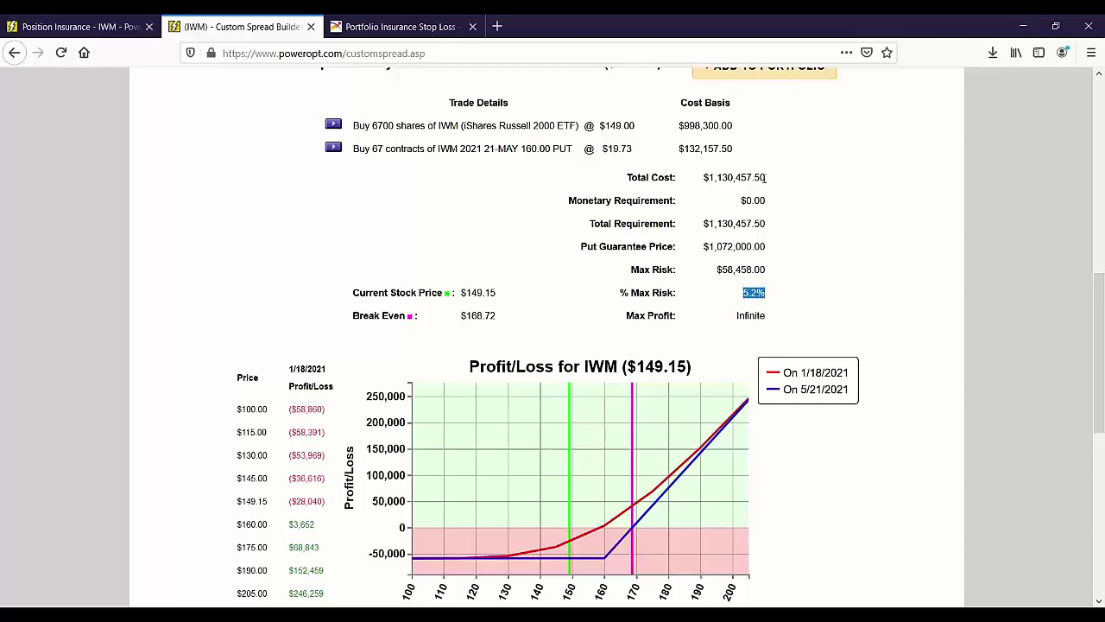
pyautogui.moveTo(706, 181); pyautogui.dragTo(816, 193)
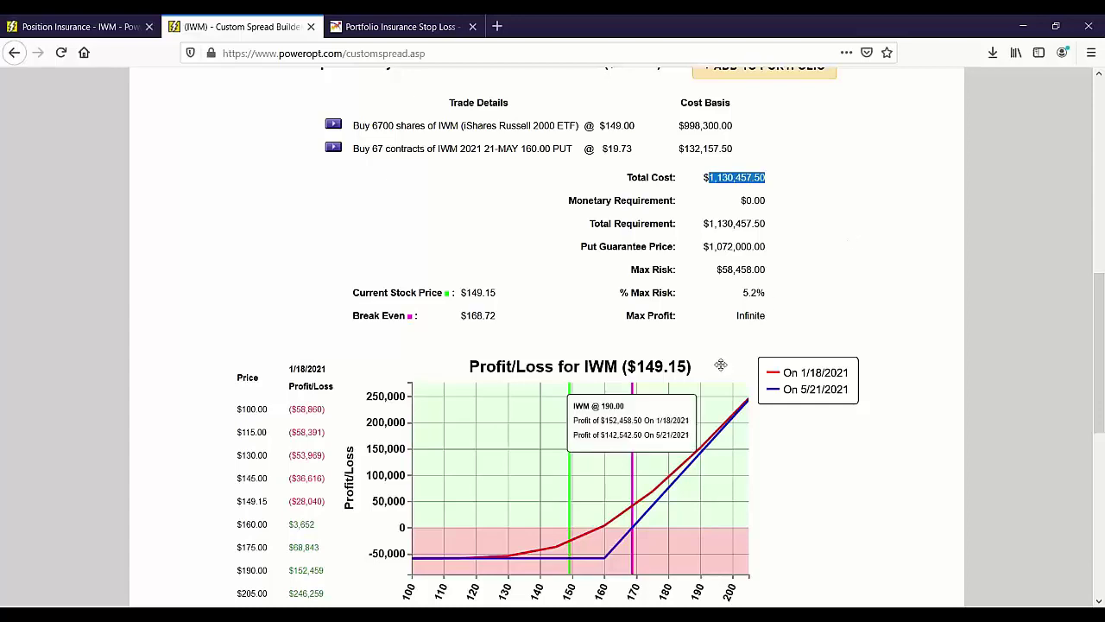
# Step: Examine the married put's profit/loss across stock prices on the chart and recheck its % max risk
pyautogui.moveTo(479, 571)
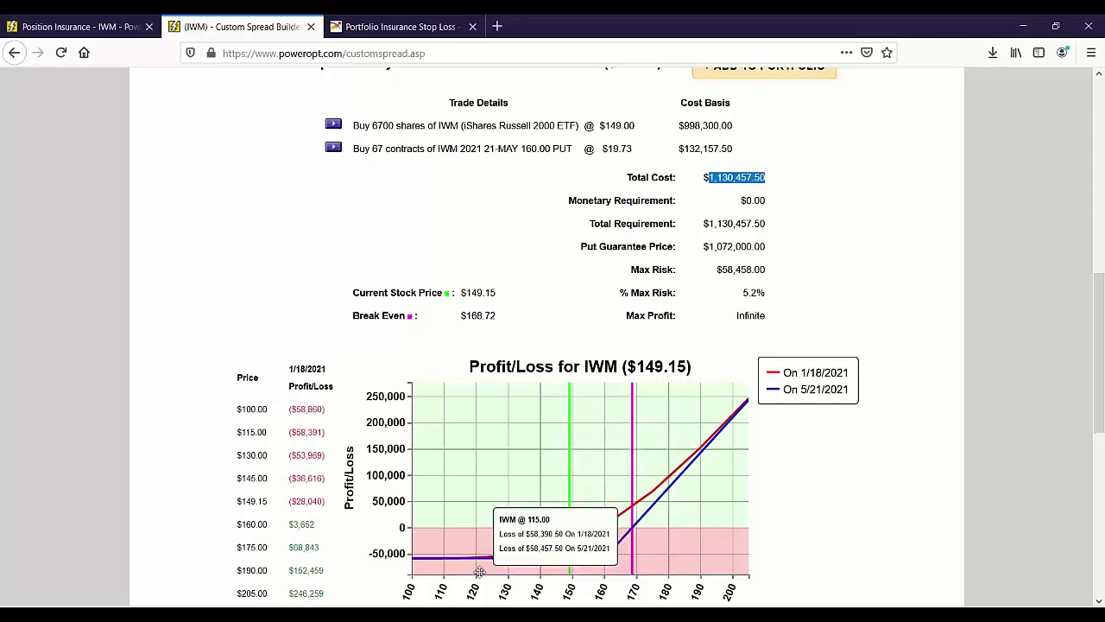
pyautogui.moveTo(602, 561)
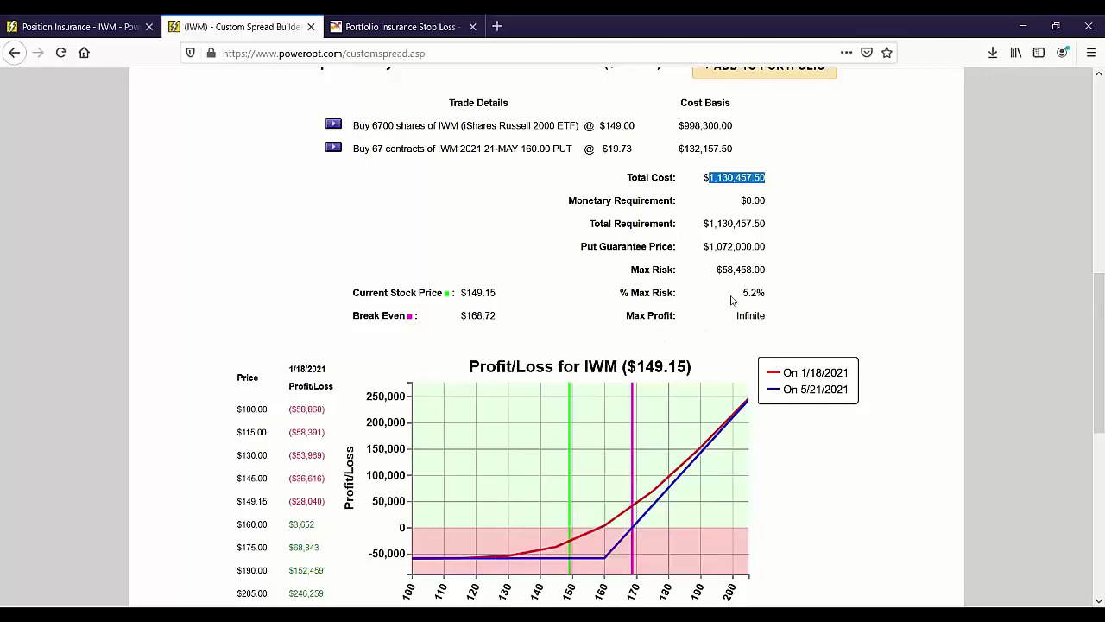
pyautogui.moveTo(735, 295); pyautogui.dragTo(767, 294)
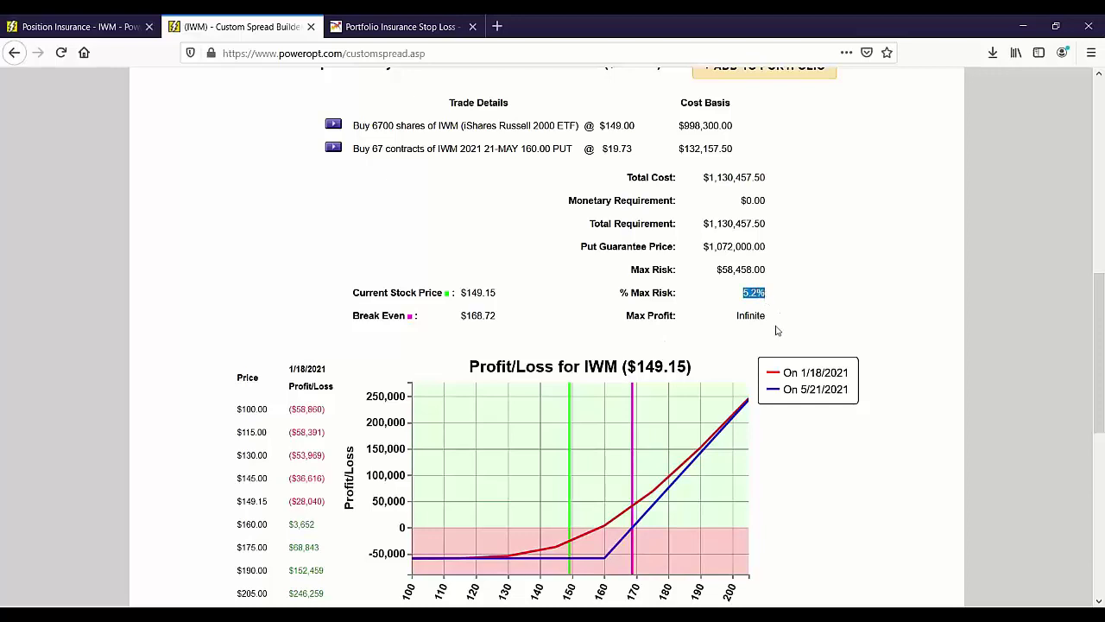
pyautogui.moveTo(663, 457)
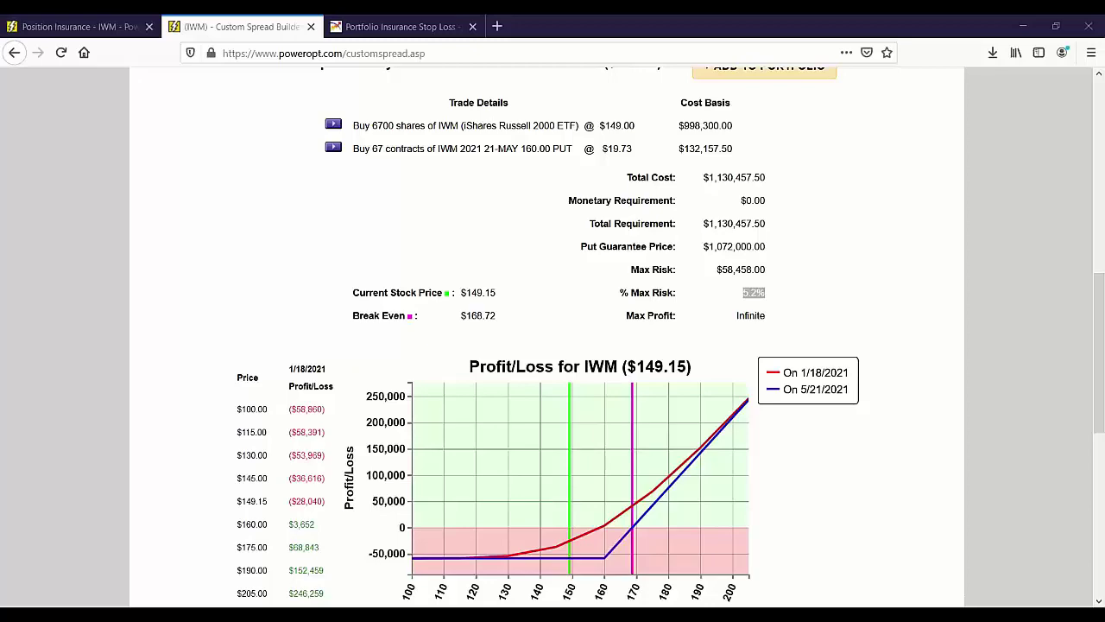
pyautogui.click(804, 447)
# Step: Review the IWM share quantity, and clear both the shares and the May 160 put from the trade
pyautogui.scroll(5, 797, 449)
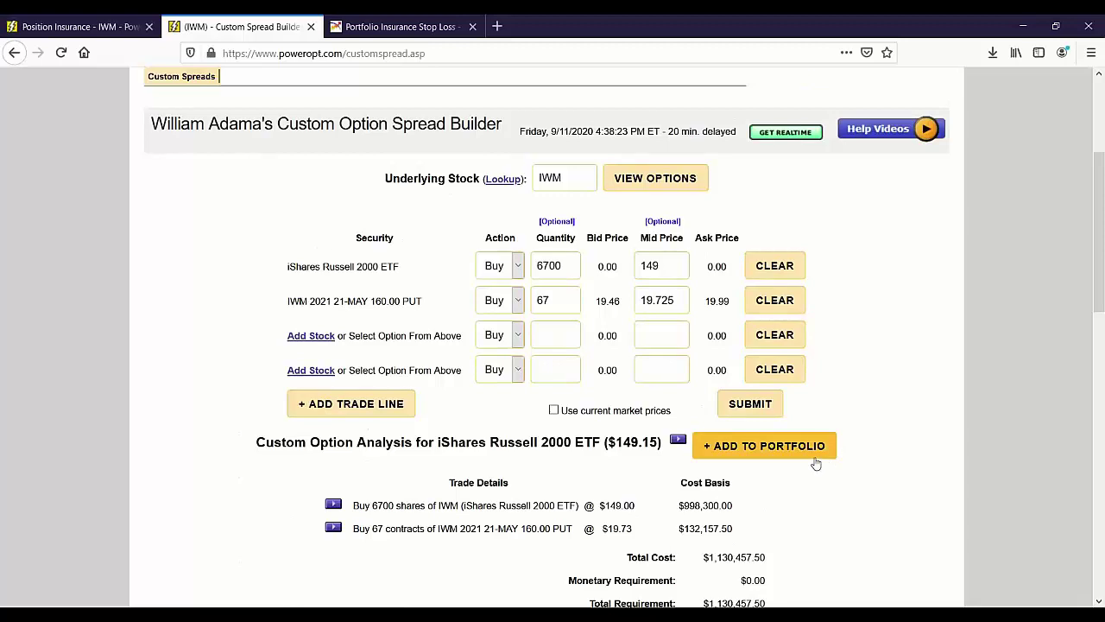
pyautogui.moveTo(562, 267); pyautogui.dragTo(516, 265)
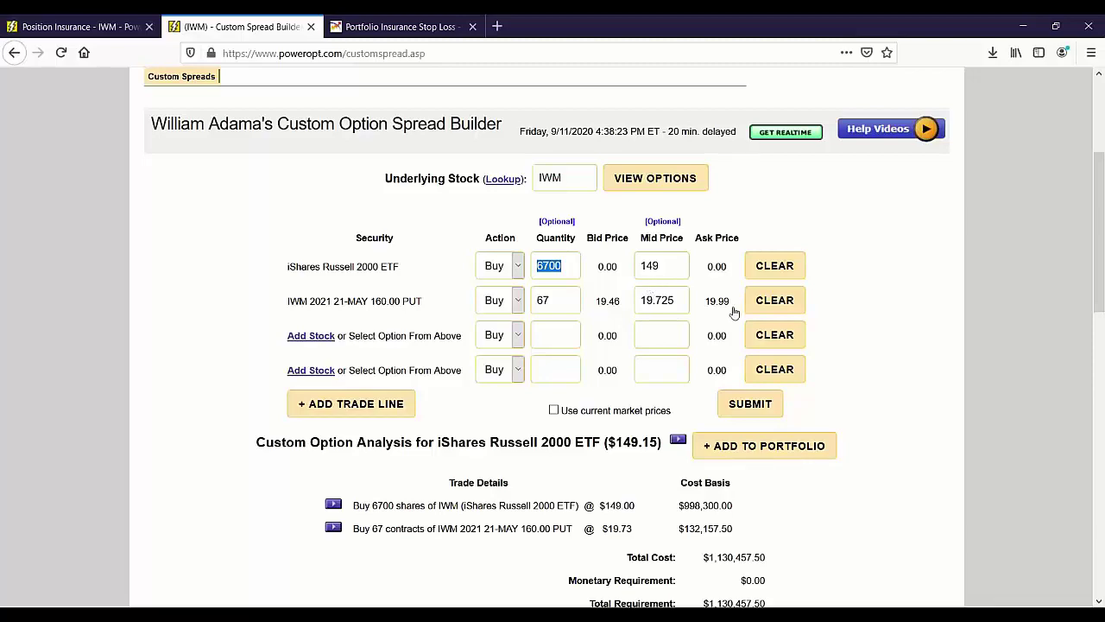
pyautogui.click(775, 300)
pyautogui.click(776, 268)
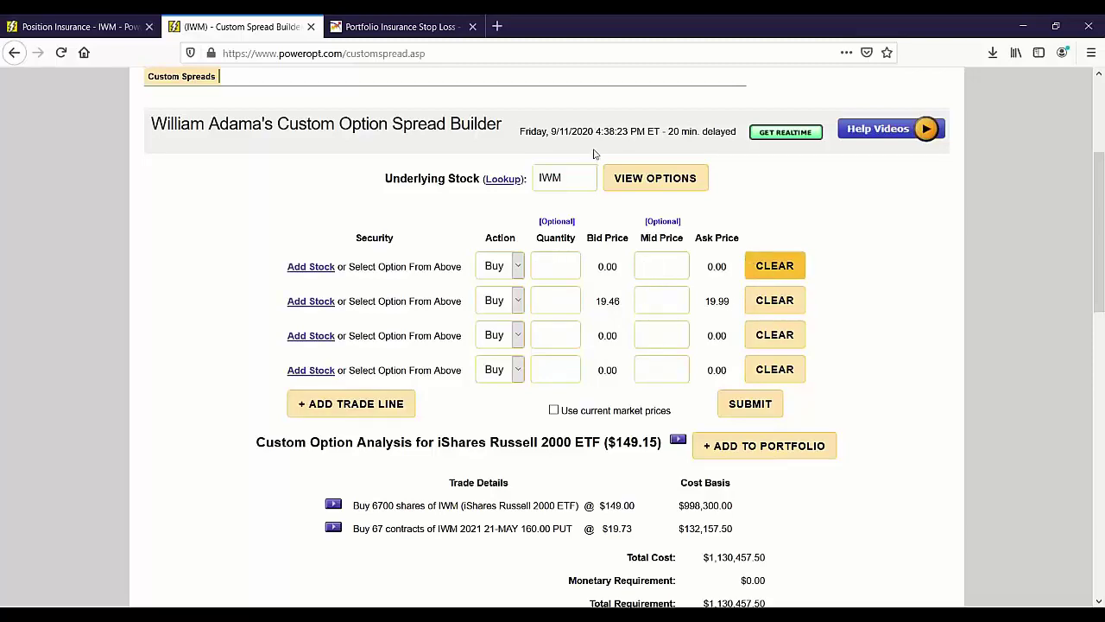
# Step: Add the May 21 2021 150 call and 170 call from the IWM option chain to the trade
pyautogui.click(667, 180)
pyautogui.scroll(-10, 617, 296)
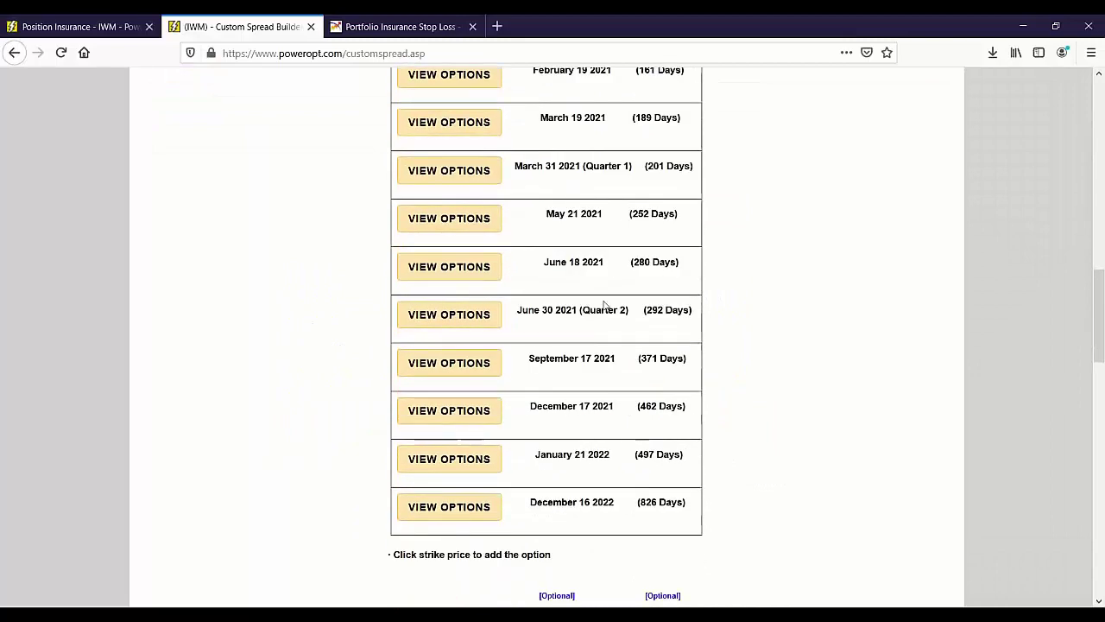
pyautogui.scroll(2, 562, 322)
pyautogui.click(490, 273)
pyautogui.scroll(-10, 607, 304)
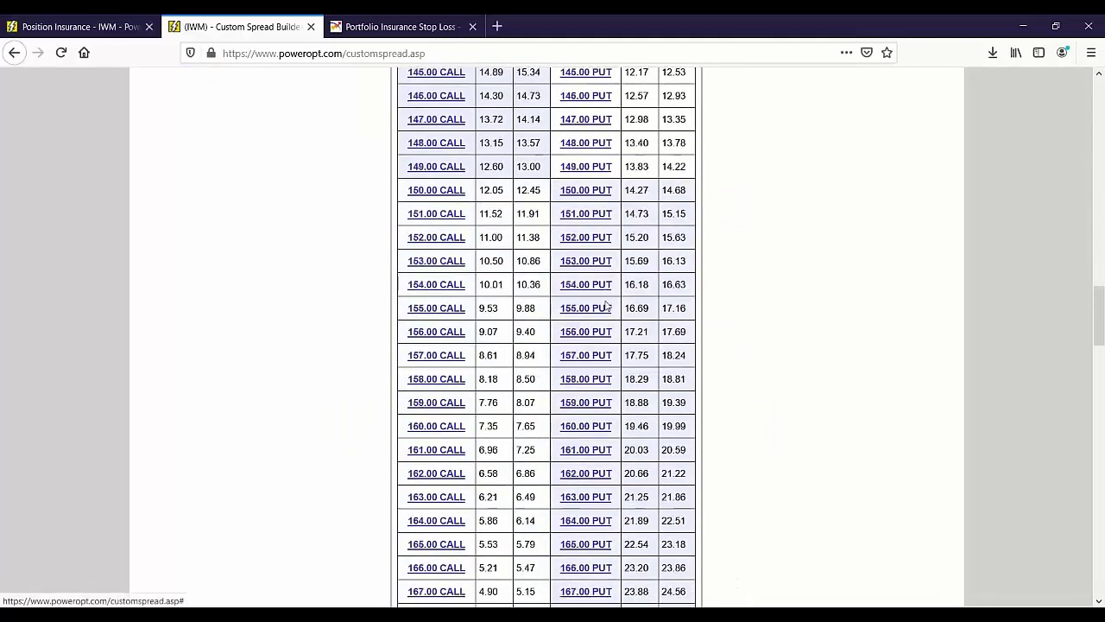
pyautogui.scroll(-1, 607, 304)
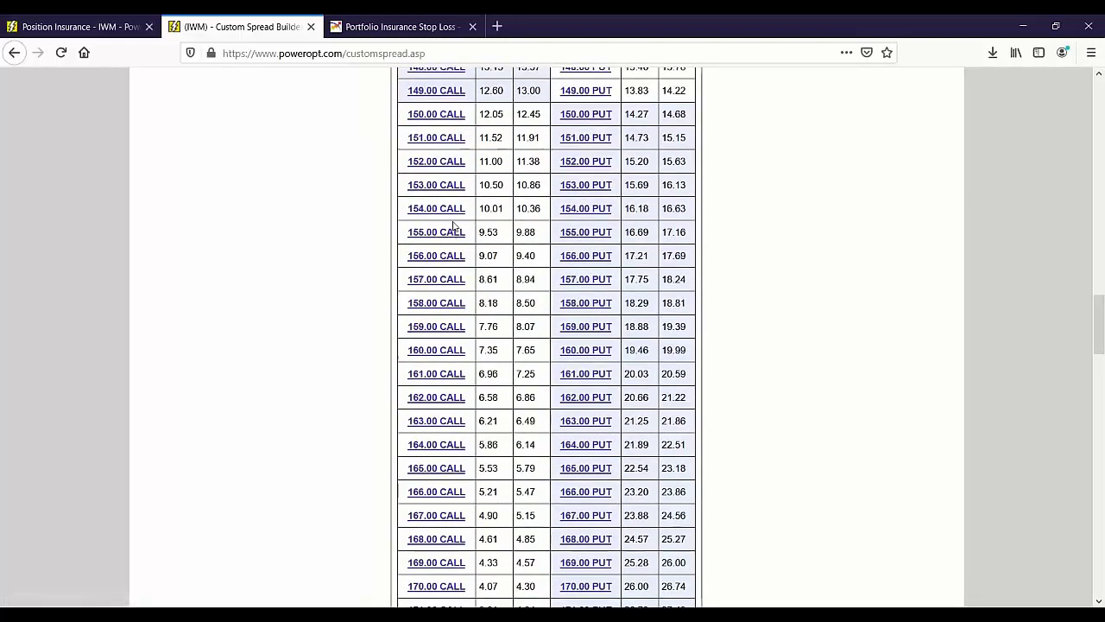
pyautogui.click(441, 117)
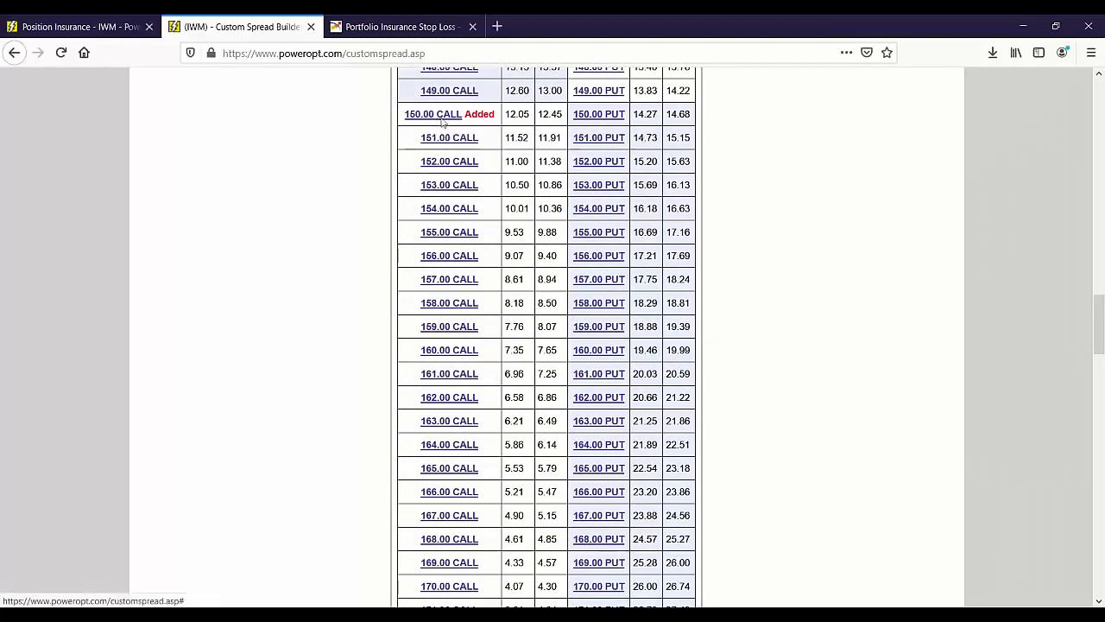
pyautogui.scroll(-2, 481, 384)
pyautogui.click(464, 435)
# Step: Set the trade to buy 67 of the 150 calls and sell 67 of the 170 calls, and run the analysis
pyautogui.scroll(-10, 656, 431)
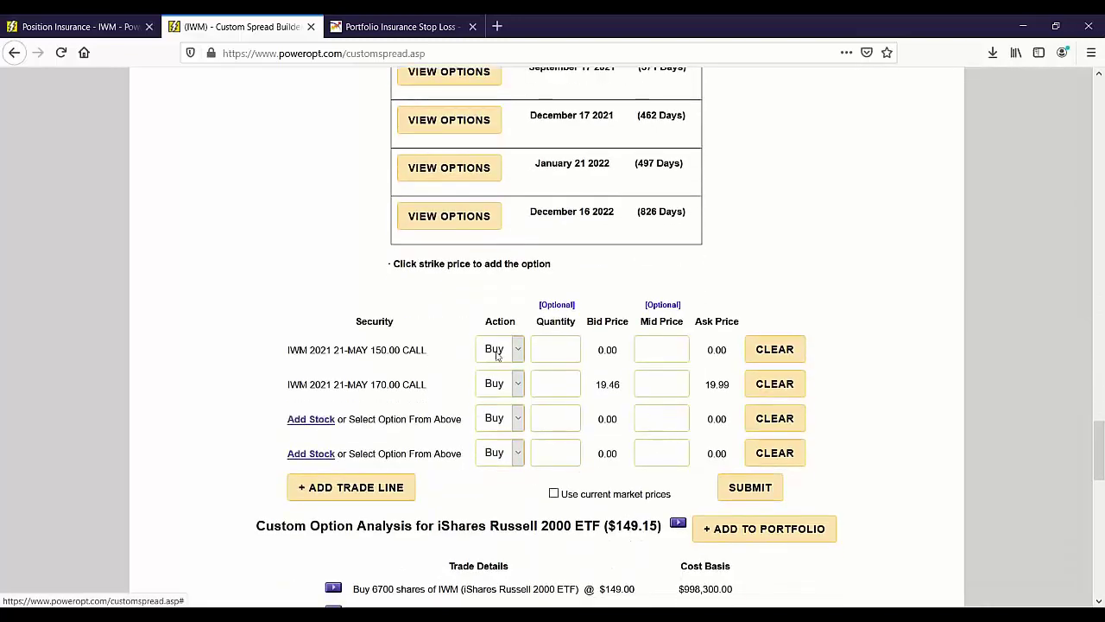
pyautogui.write('67')
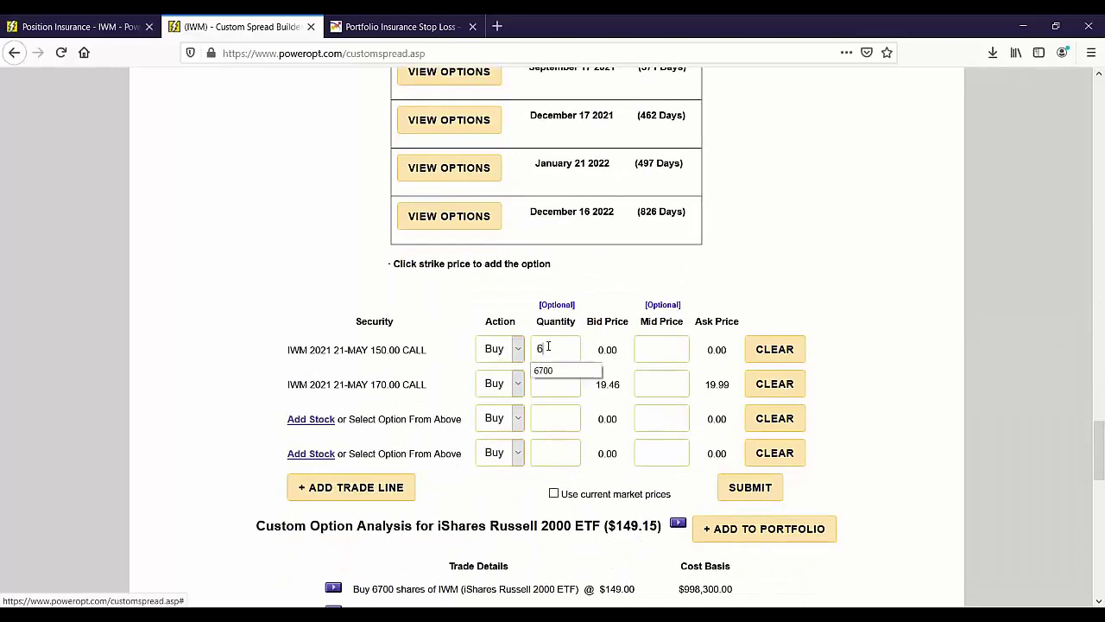
pyautogui.click(521, 385)
pyautogui.click(489, 425)
pyautogui.write('67')
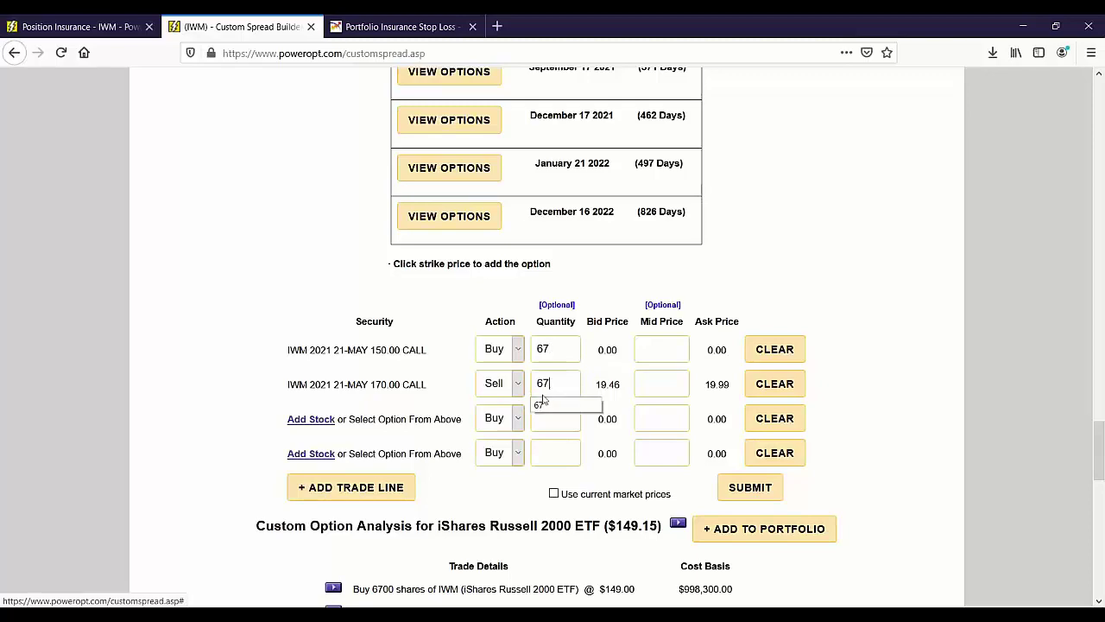
pyautogui.click(747, 488)
pyautogui.scroll(-5, 821, 429)
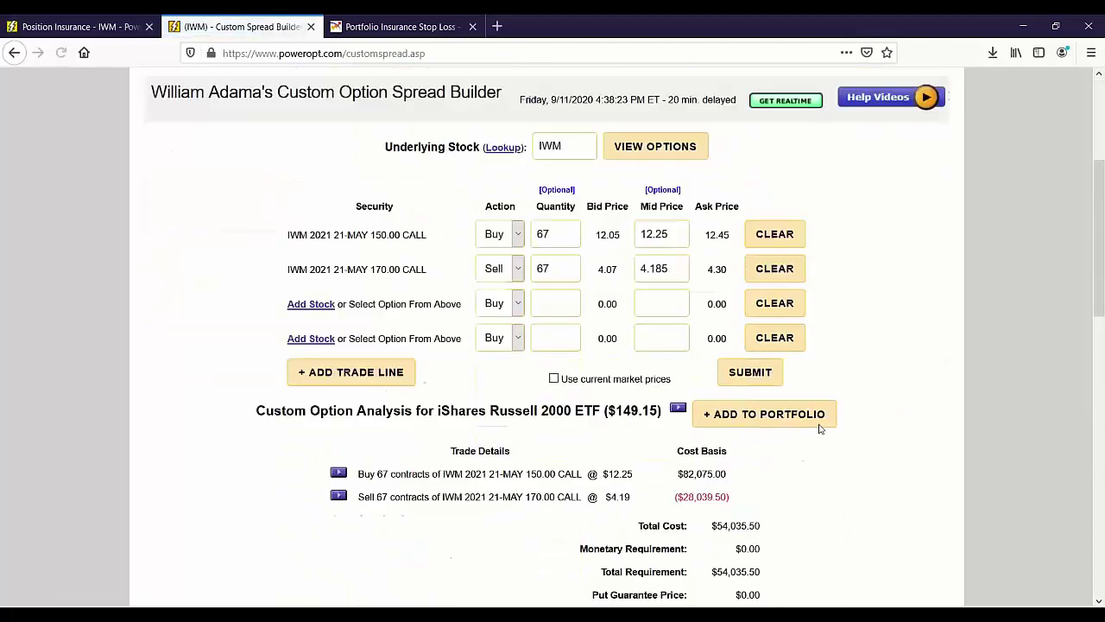
# Step: Check the call spread's total cost, the cost basis of each call and the max risk figures
pyautogui.moveTo(717, 406); pyautogui.dragTo(770, 409)
pyautogui.moveTo(678, 353); pyautogui.dragTo(748, 355)
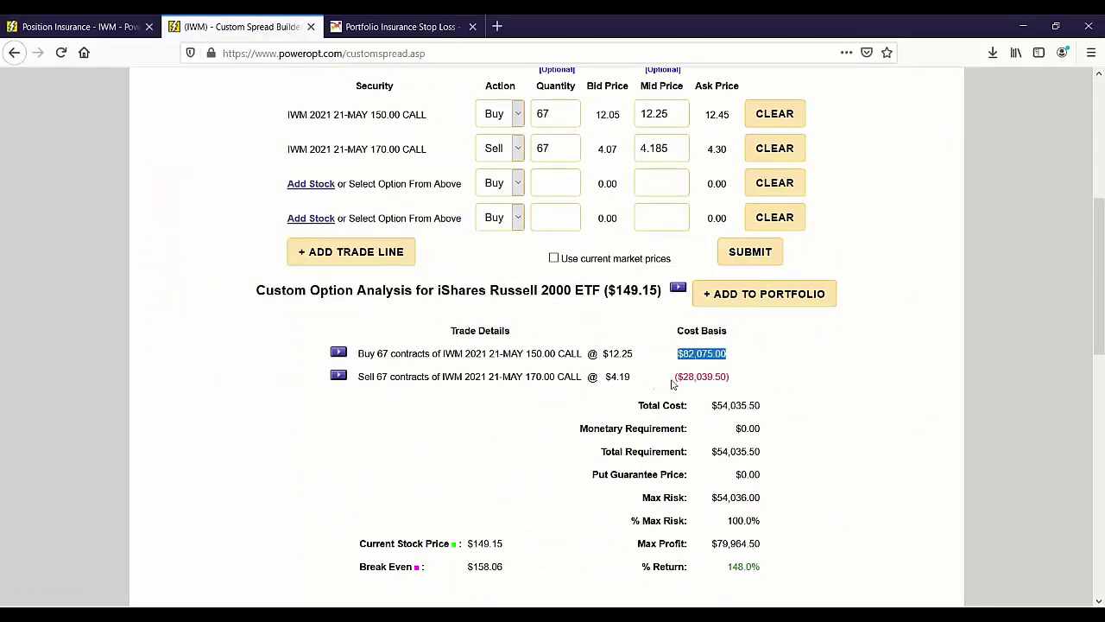
pyautogui.moveTo(671, 377); pyautogui.dragTo(760, 378)
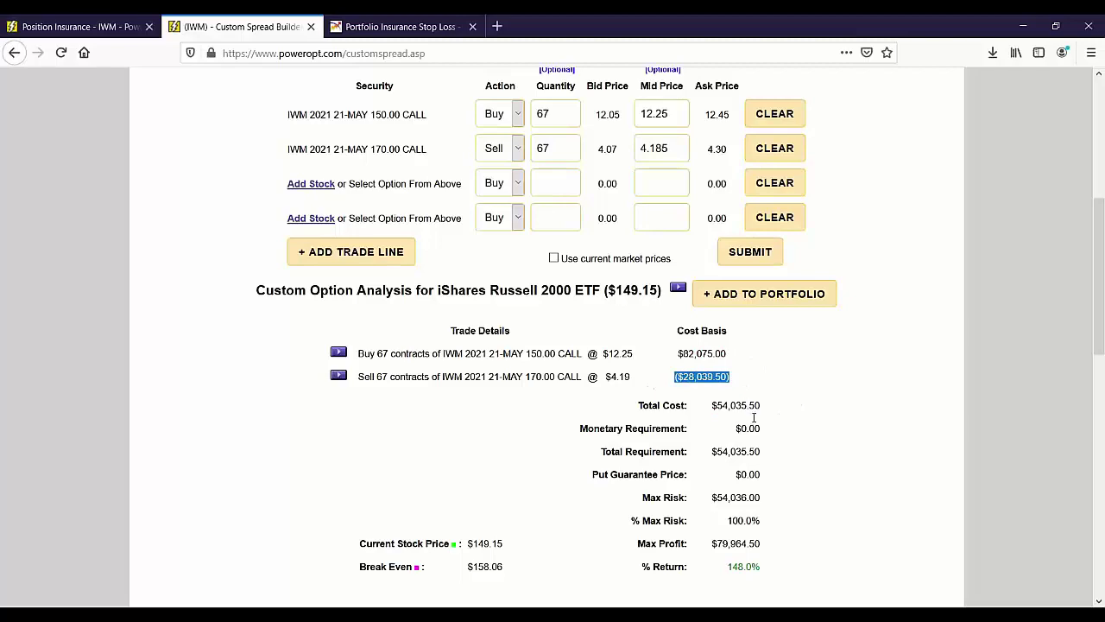
pyautogui.scroll(-3, 688, 404)
pyautogui.moveTo(707, 348); pyautogui.dragTo(830, 379)
# Step: Examine the call spread's profit/loss on the chart at the 140 and 160 stock prices
pyautogui.scroll(-2, 829, 381)
pyautogui.scroll(-3, 829, 385)
pyautogui.moveTo(560, 436)
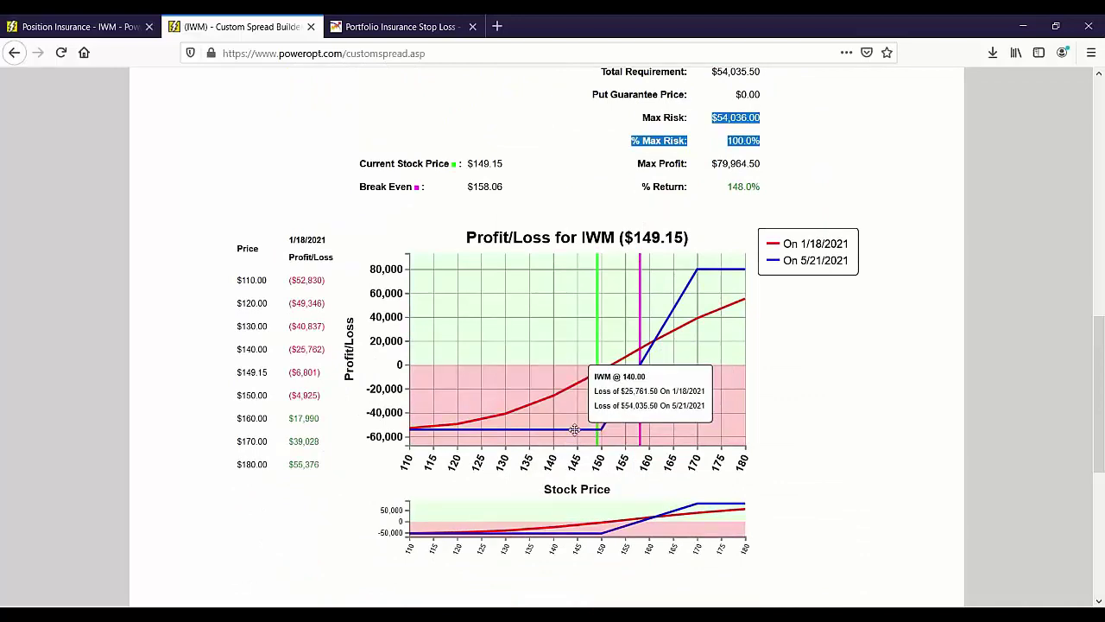
pyautogui.moveTo(634, 357)
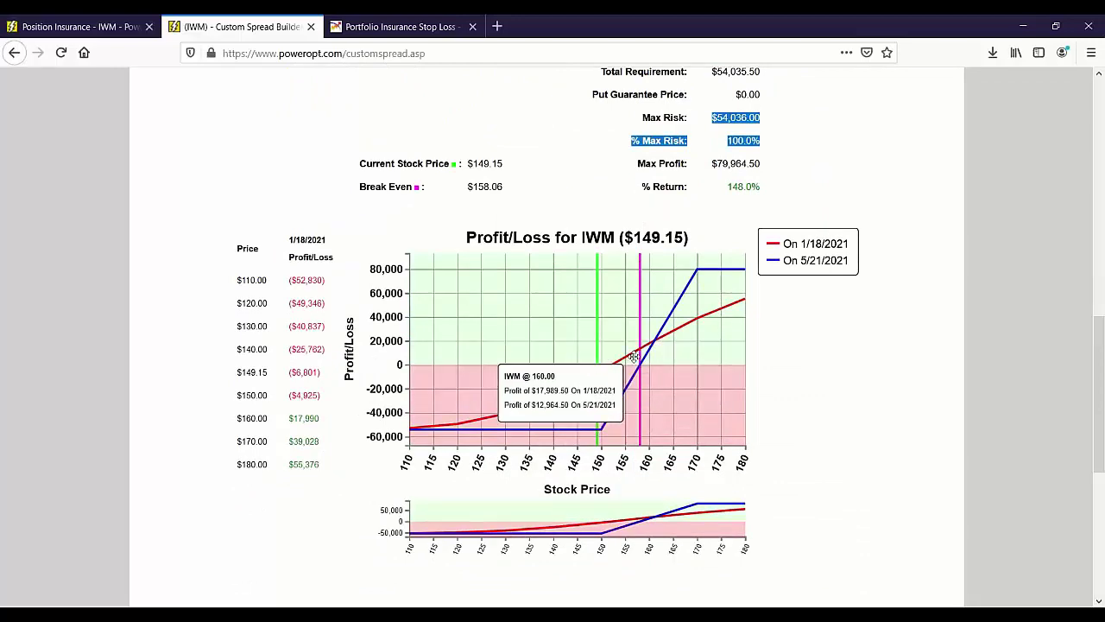
pyautogui.click(798, 135)
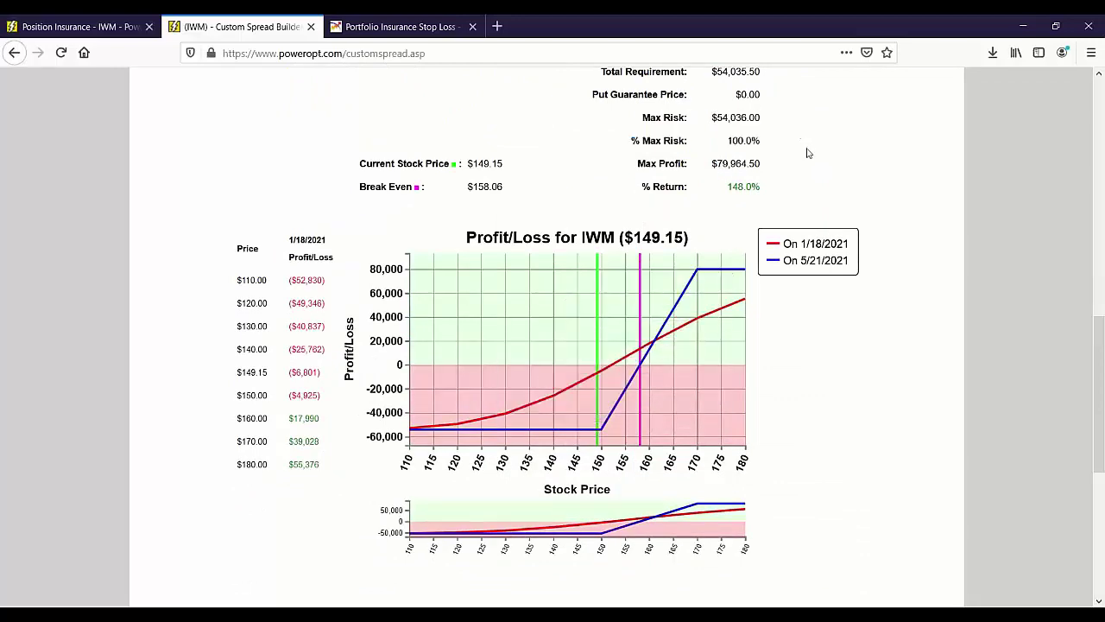
pyautogui.moveTo(564, 401)
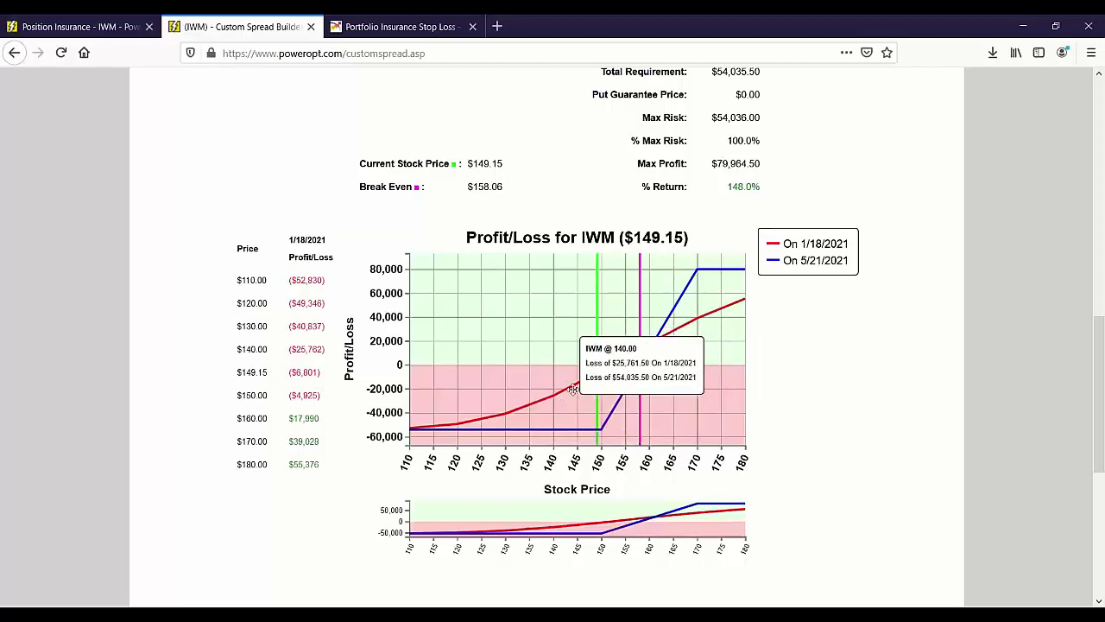
# Step: Review the call spread's max risk, percent max risk and max profit against its trade details and cost basis
pyautogui.moveTo(603, 391)
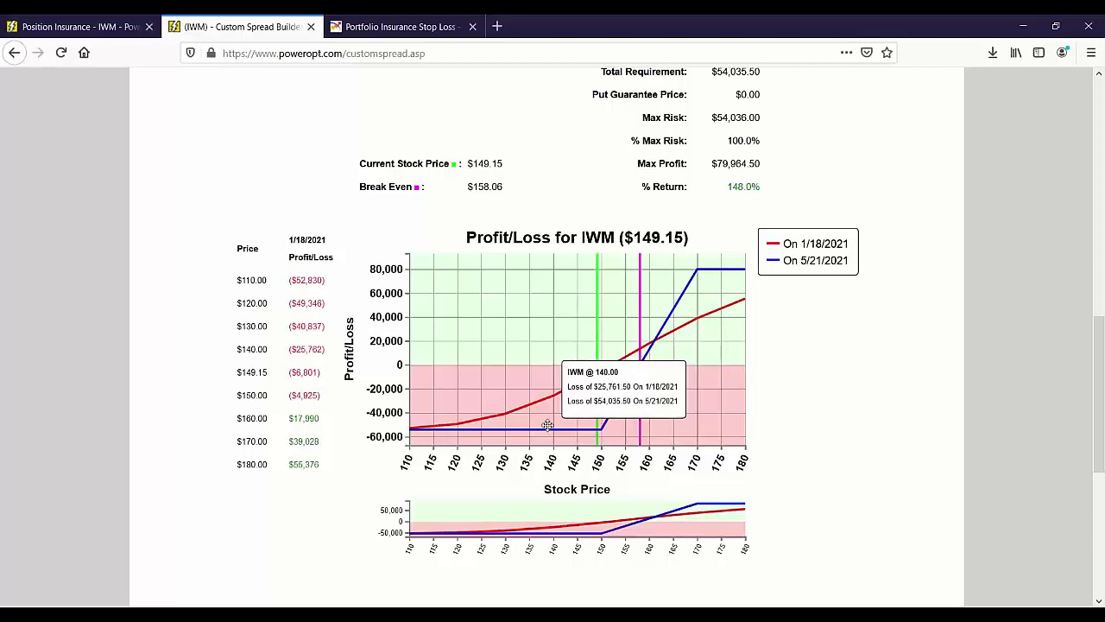
pyautogui.moveTo(713, 127); pyautogui.dragTo(798, 160)
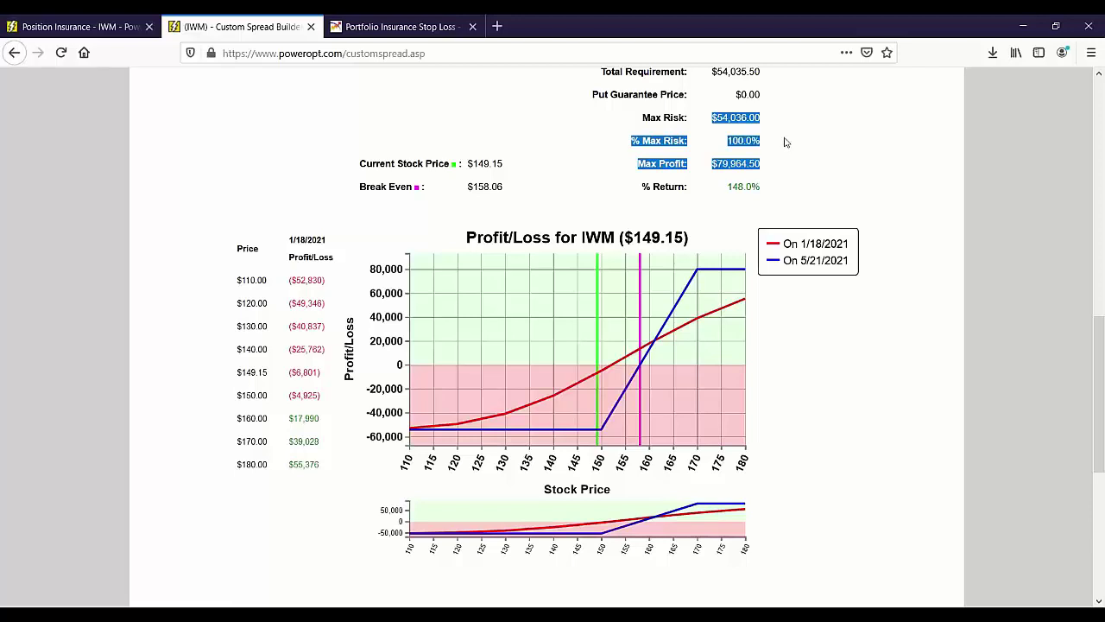
pyautogui.click(764, 147)
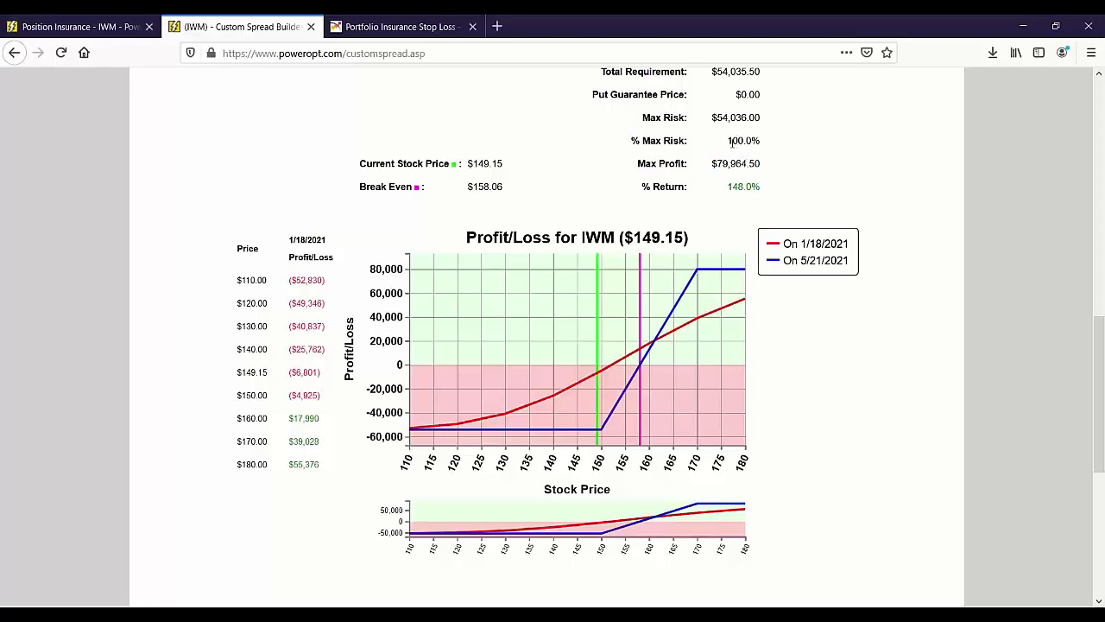
pyautogui.moveTo(732, 140); pyautogui.dragTo(771, 150)
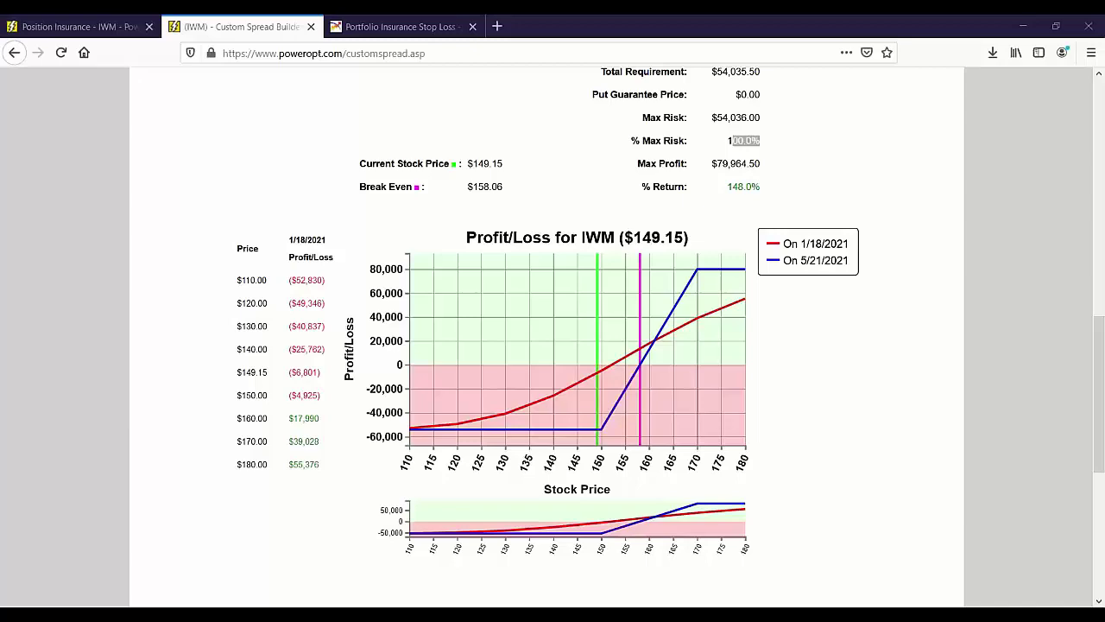
pyautogui.scroll(5, 751, 393)
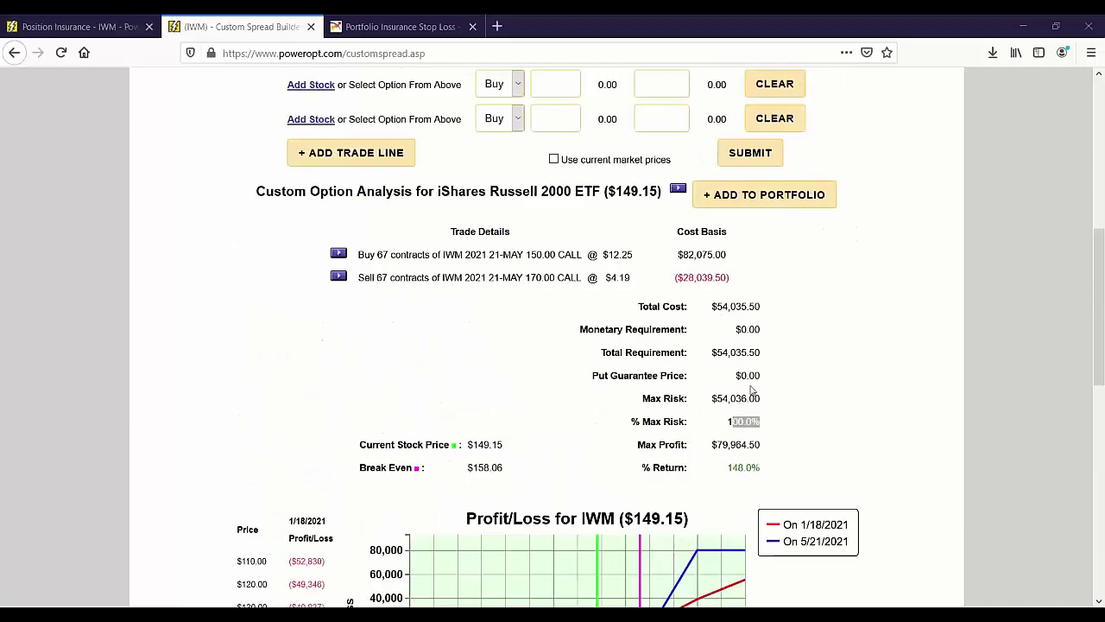
pyautogui.scroll(1, 751, 393)
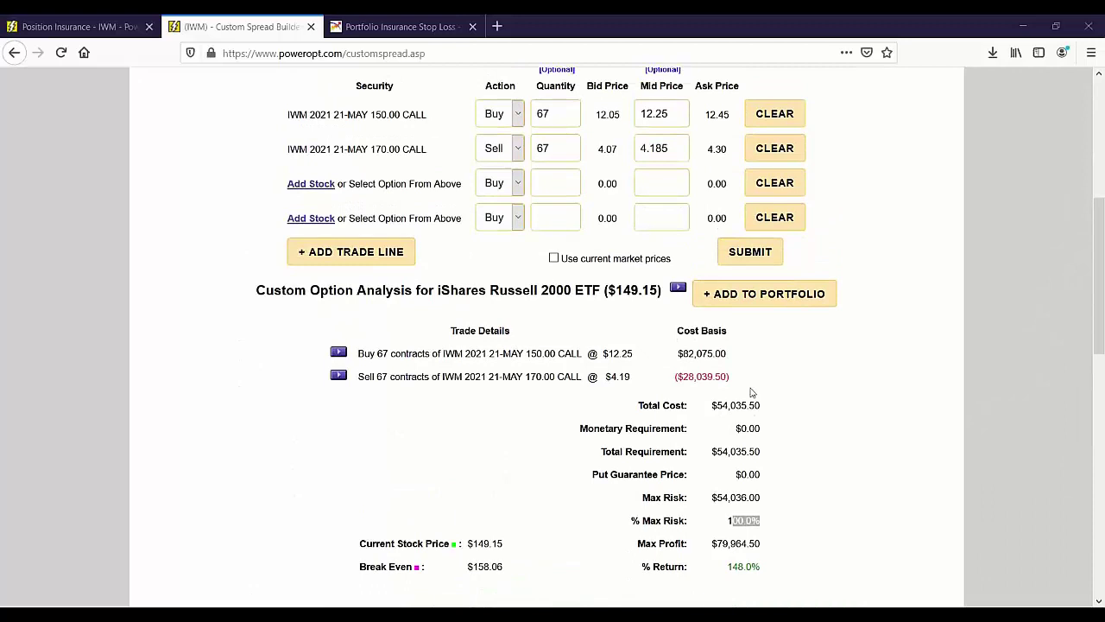